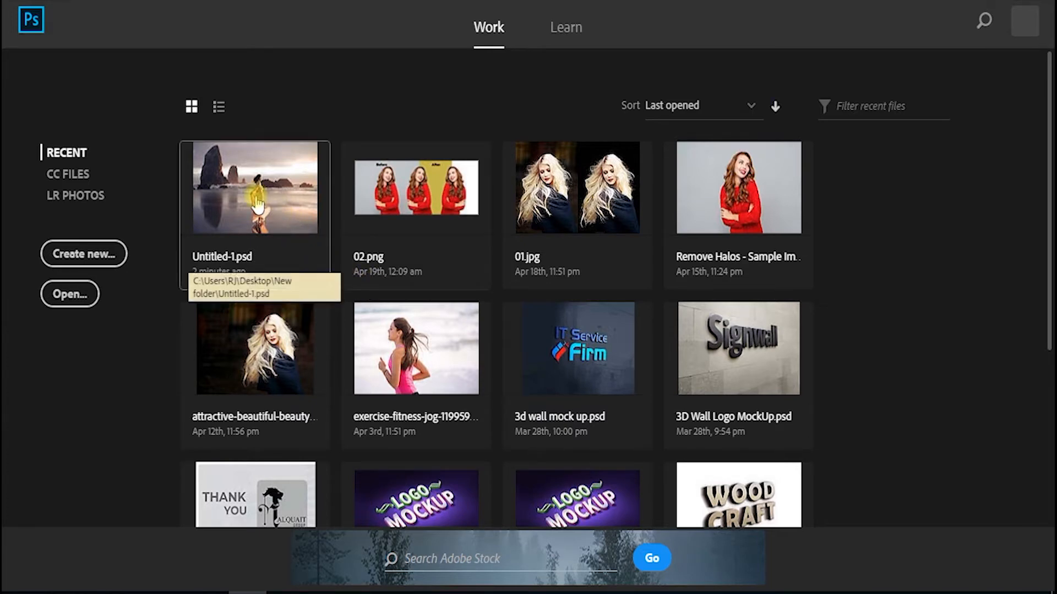
Step: Open the recent file Untitled-1.psd and quick-select the woman's hair and shoulder on Layer 1
{"action": "left_click", "coordinate": [255, 206]}
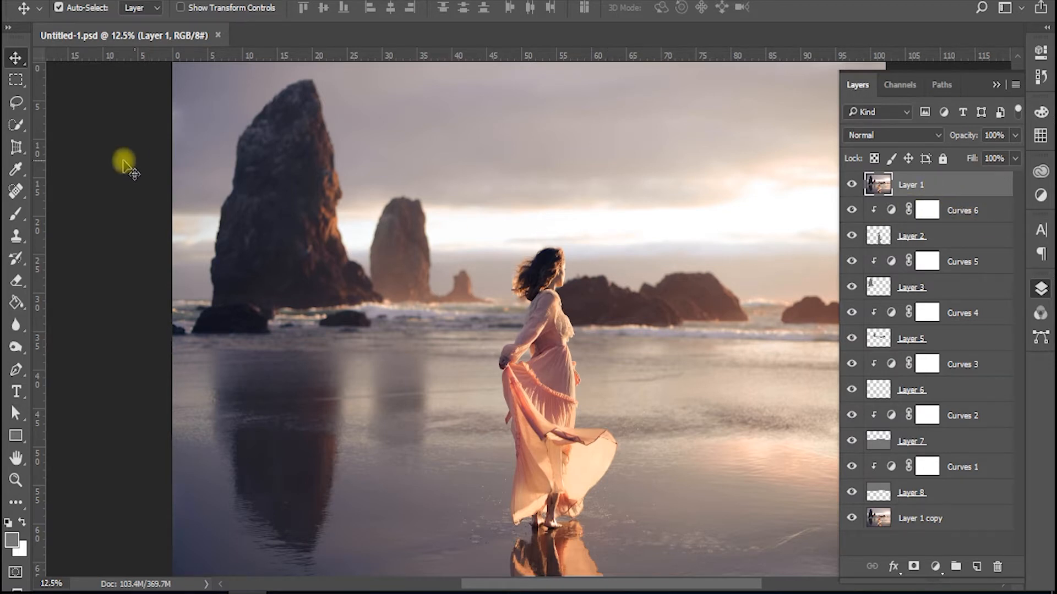
{"action": "left_click", "coordinate": [17, 126]}
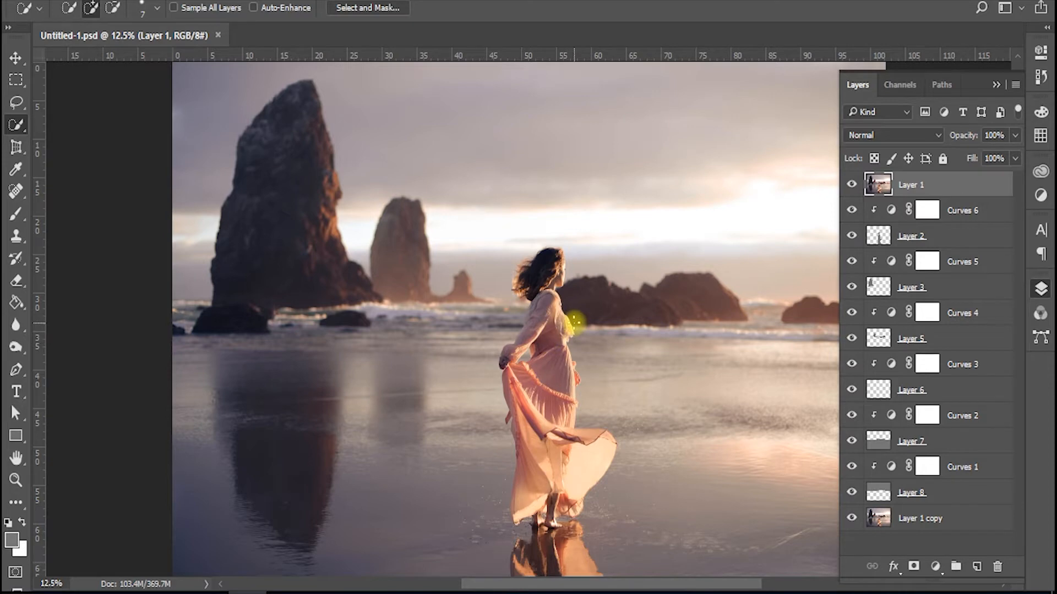
{"action": "scroll", "coordinate": [570, 326], "scroll_direction": "up", "scroll_amount": 5}
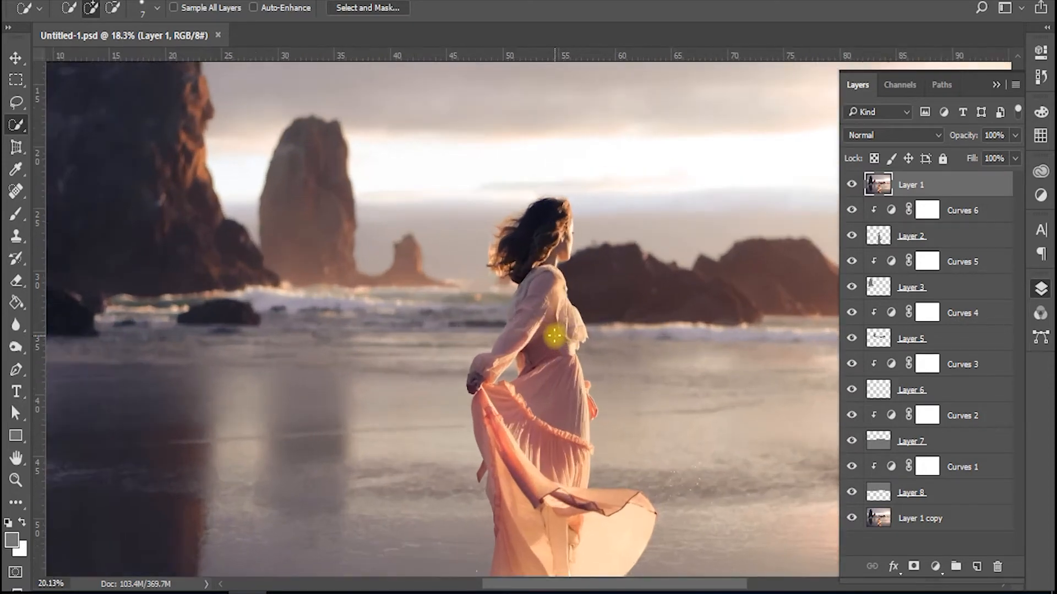
{"action": "scroll", "coordinate": [554, 336], "scroll_direction": "up", "scroll_amount": 5}
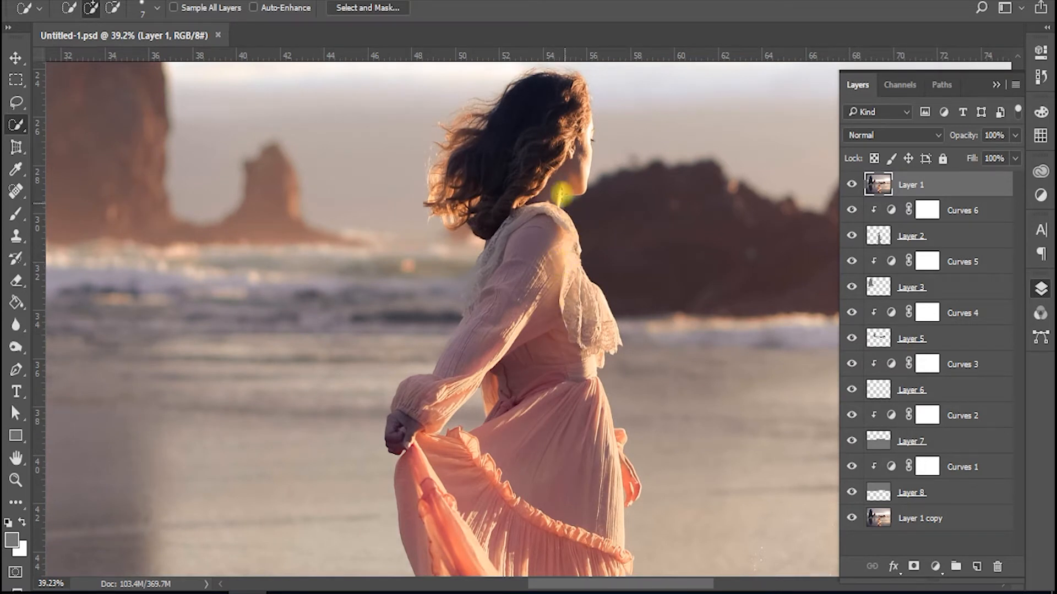
{"action": "left_click_drag", "start_coordinate": [552, 104], "coordinate": [537, 118]}
{"action": "mouse_move", "coordinate": [545, 229]}
{"action": "left_mouse_down"}
{"action": "mouse_move", "coordinate": [539, 311]}
{"action": "mouse_move", "coordinate": [550, 170]}
{"action": "mouse_move", "coordinate": [562, 156]}
{"action": "left_mouse_up"}
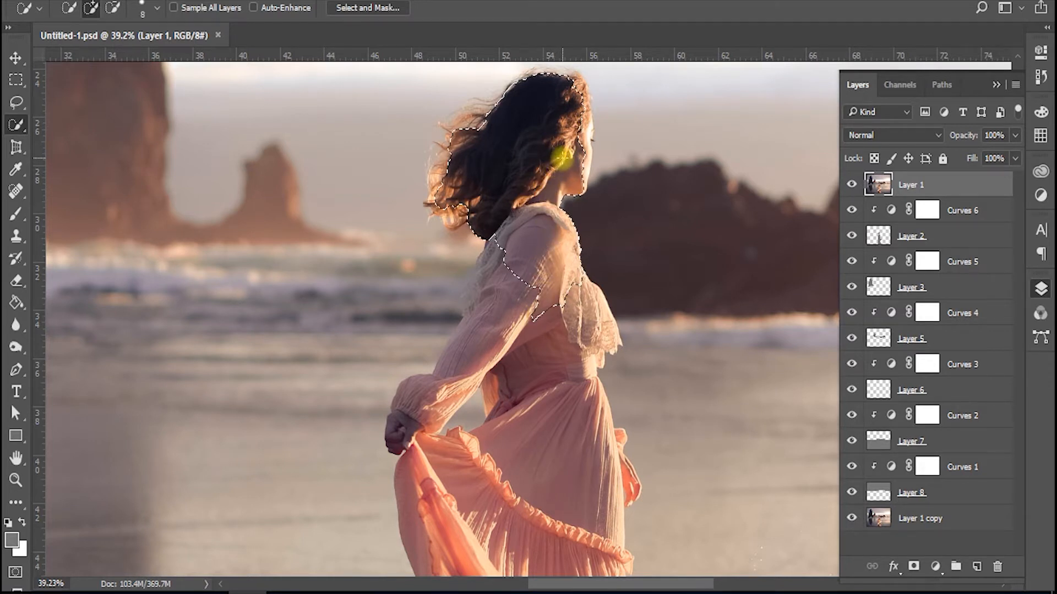
Step: Enlarge the selection brush to 20 and extend the selection over the hair edges, dress, legs and water reflection
{"action": "key", "text": "bracketright"}
{"action": "key", "text": "bracketright"}
{"action": "key", "text": "bracketright"}
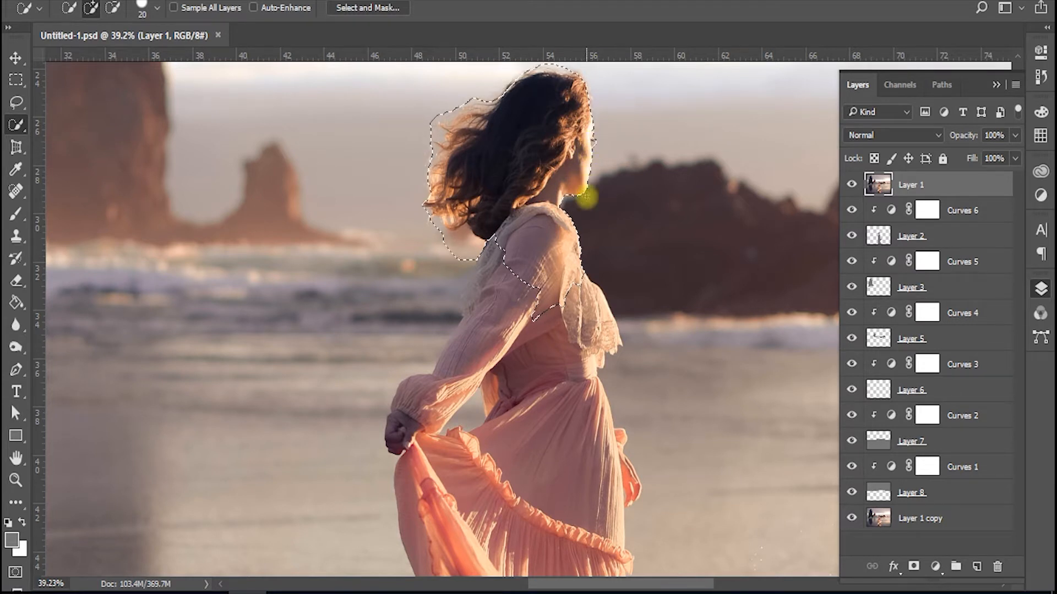
{"action": "mouse_move", "coordinate": [569, 329]}
{"action": "left_mouse_down"}
{"action": "mouse_move", "coordinate": [576, 396]}
{"action": "mouse_move", "coordinate": [525, 285]}
{"action": "mouse_move", "coordinate": [477, 327]}
{"action": "mouse_move", "coordinate": [482, 377]}
{"action": "mouse_move", "coordinate": [468, 420]}
{"action": "mouse_move", "coordinate": [454, 411]}
{"action": "mouse_move", "coordinate": [410, 431]}
{"action": "mouse_move", "coordinate": [542, 500]}
{"action": "mouse_move", "coordinate": [557, 490]}
{"action": "mouse_move", "coordinate": [520, 476]}
{"action": "mouse_move", "coordinate": [476, 491]}
{"action": "mouse_move", "coordinate": [475, 520]}
{"action": "mouse_move", "coordinate": [553, 498]}
{"action": "mouse_move", "coordinate": [579, 473]}
{"action": "mouse_move", "coordinate": [532, 407]}
{"action": "left_mouse_up"}
{"action": "mouse_move", "coordinate": [552, 372]}
{"action": "left_mouse_down"}
{"action": "mouse_move", "coordinate": [574, 421]}
{"action": "mouse_move", "coordinate": [590, 418]}
{"action": "mouse_move", "coordinate": [579, 396]}
{"action": "mouse_move", "coordinate": [598, 422]}
{"action": "mouse_move", "coordinate": [600, 470]}
{"action": "mouse_move", "coordinate": [596, 479]}
{"action": "mouse_move", "coordinate": [577, 430]}
{"action": "mouse_move", "coordinate": [555, 547]}
{"action": "mouse_move", "coordinate": [556, 422]}
{"action": "mouse_move", "coordinate": [538, 384]}
{"action": "mouse_move", "coordinate": [510, 527]}
{"action": "mouse_move", "coordinate": [490, 410]}
{"action": "mouse_move", "coordinate": [443, 388]}
{"action": "mouse_move", "coordinate": [399, 325]}
{"action": "mouse_move", "coordinate": [467, 457]}
{"action": "mouse_move", "coordinate": [487, 547]}
{"action": "mouse_move", "coordinate": [502, 541]}
{"action": "mouse_move", "coordinate": [495, 424]}
{"action": "mouse_move", "coordinate": [488, 342]}
{"action": "mouse_move", "coordinate": [470, 317]}
{"action": "mouse_move", "coordinate": [431, 373]}
{"action": "mouse_move", "coordinate": [432, 447]}
{"action": "mouse_move", "coordinate": [380, 540]}
{"action": "mouse_move", "coordinate": [382, 470]}
{"action": "mouse_move", "coordinate": [434, 495]}
{"action": "mouse_move", "coordinate": [380, 547]}
{"action": "mouse_move", "coordinate": [375, 532]}
{"action": "mouse_move", "coordinate": [511, 445]}
{"action": "mouse_move", "coordinate": [522, 413]}
{"action": "mouse_move", "coordinate": [514, 438]}
{"action": "mouse_move", "coordinate": [672, 314]}
{"action": "mouse_move", "coordinate": [626, 401]}
{"action": "mouse_move", "coordinate": [491, 563]}
{"action": "left_mouse_up"}
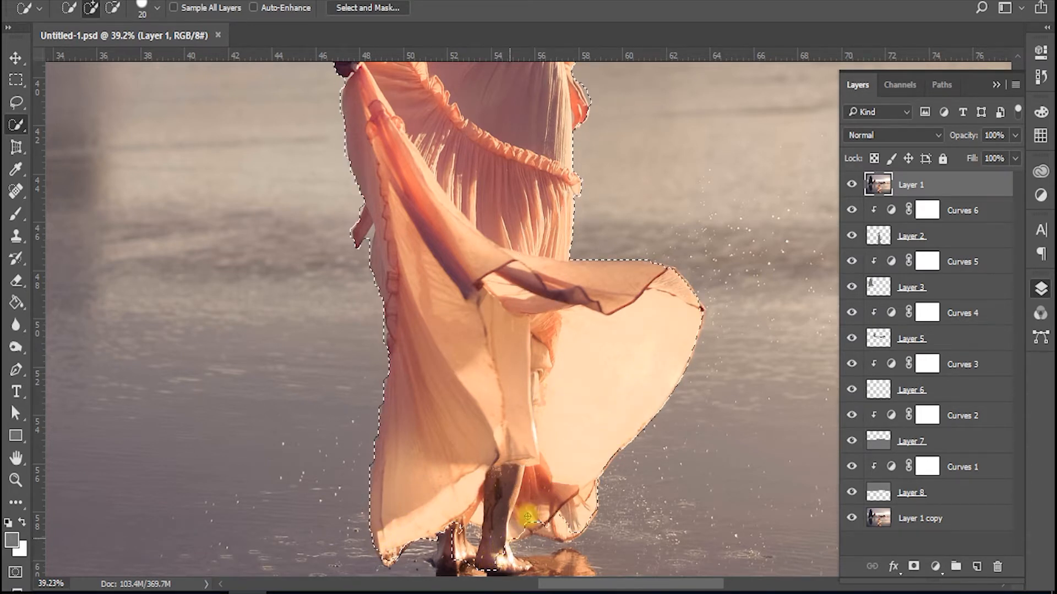
{"action": "left_click_drag", "start_coordinate": [537, 480], "coordinate": [538, 337]}
{"action": "mouse_move", "coordinate": [537, 381]}
{"action": "left_mouse_down"}
{"action": "mouse_move", "coordinate": [570, 389]}
{"action": "mouse_move", "coordinate": [552, 430]}
{"action": "mouse_move", "coordinate": [531, 442]}
{"action": "mouse_move", "coordinate": [448, 378]}
{"action": "mouse_move", "coordinate": [441, 397]}
{"action": "mouse_move", "coordinate": [457, 494]}
{"action": "mouse_move", "coordinate": [475, 507]}
{"action": "mouse_move", "coordinate": [545, 500]}
{"action": "mouse_move", "coordinate": [538, 361]}
{"action": "mouse_move", "coordinate": [562, 463]}
{"action": "mouse_move", "coordinate": [538, 422]}
{"action": "mouse_move", "coordinate": [436, 436]}
{"action": "mouse_move", "coordinate": [408, 462]}
{"action": "mouse_move", "coordinate": [398, 515]}
{"action": "mouse_move", "coordinate": [479, 458]}
{"action": "left_mouse_up"}
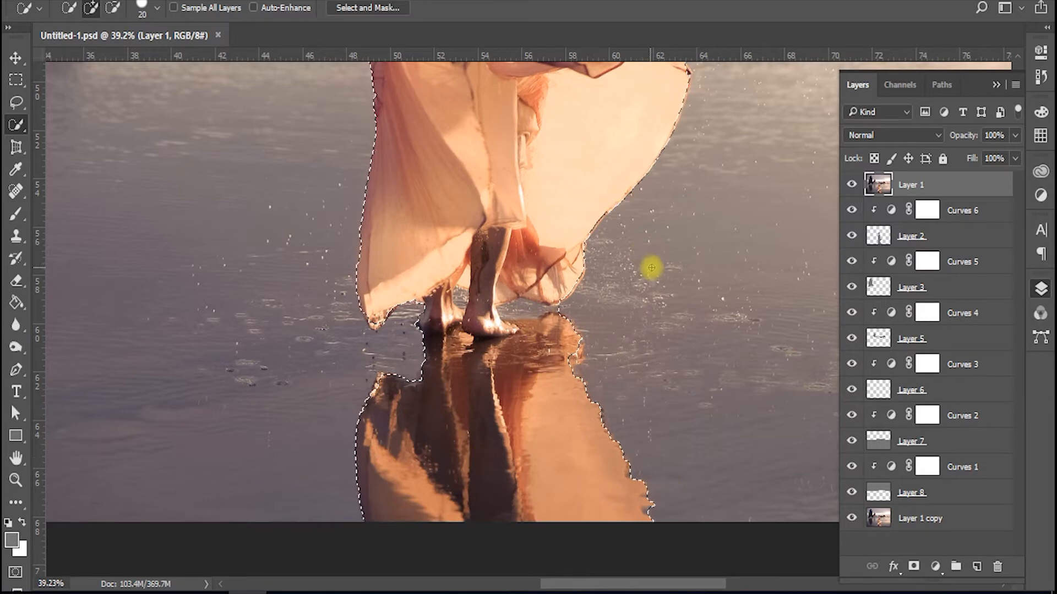
Step: Refine the selection edge along the outer corner and side of the billowing dress hem
{"action": "mouse_move", "coordinate": [654, 278]}
{"action": "left_mouse_down"}
{"action": "mouse_move", "coordinate": [642, 366]}
{"action": "mouse_move", "coordinate": [641, 338]}
{"action": "left_mouse_up"}
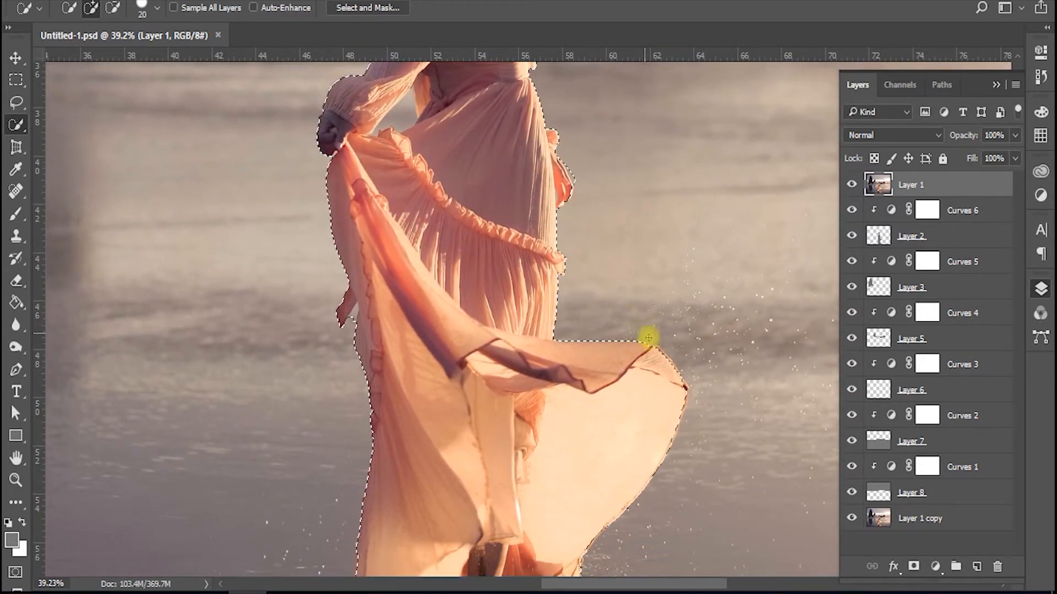
{"action": "scroll", "coordinate": [669, 357], "scroll_direction": "up", "scroll_amount": 5}
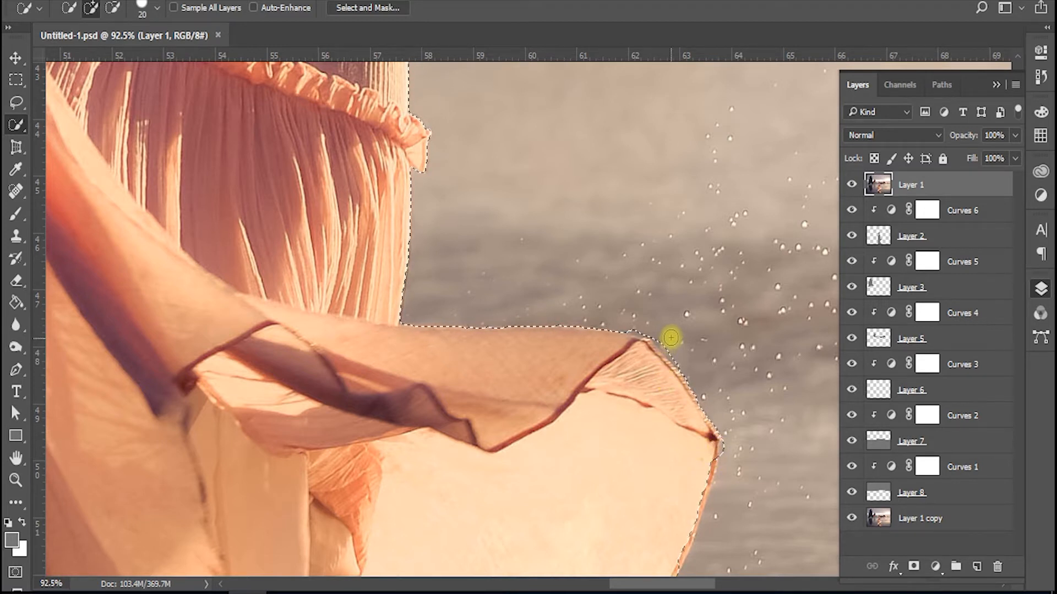
{"action": "key", "text": "alt"}
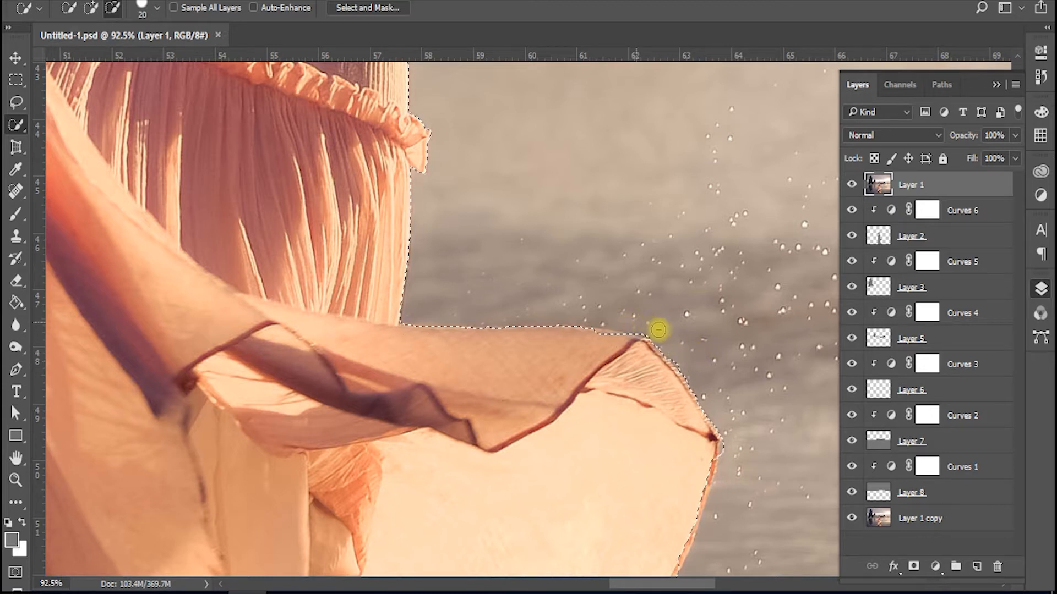
{"action": "left_click_drag", "start_coordinate": [693, 367], "coordinate": [703, 378]}
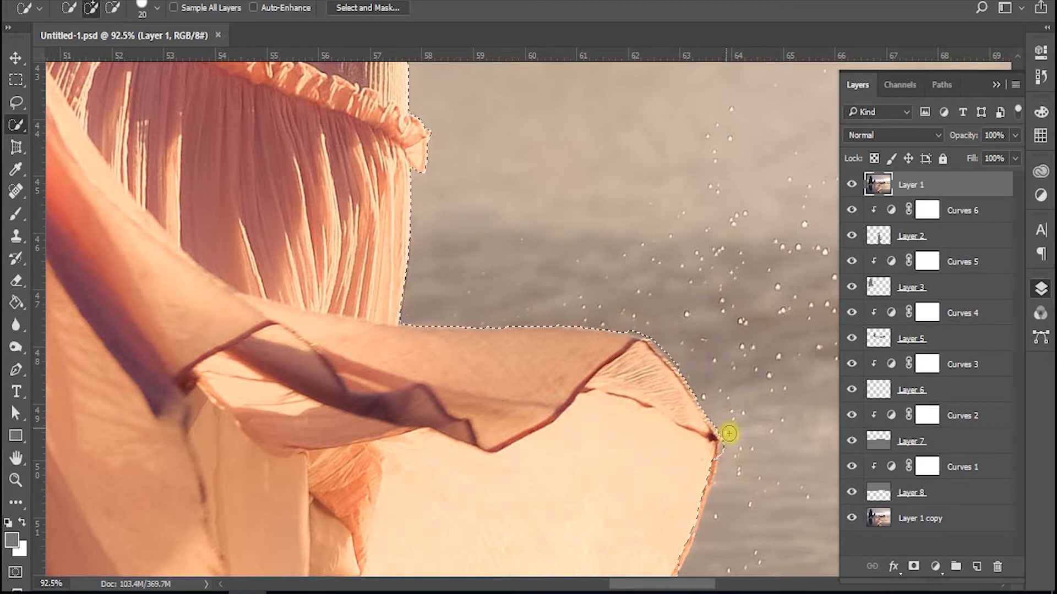
{"action": "key", "text": "space"}
{"action": "mouse_move", "coordinate": [735, 472]}
{"action": "left_mouse_down"}
{"action": "mouse_move", "coordinate": [639, 289]}
{"action": "mouse_move", "coordinate": [633, 256]}
{"action": "mouse_move", "coordinate": [609, 228]}
{"action": "mouse_move", "coordinate": [566, 358]}
{"action": "left_mouse_up"}
{"action": "mouse_move", "coordinate": [613, 315]}
{"action": "left_mouse_down"}
{"action": "mouse_move", "coordinate": [636, 209]}
{"action": "mouse_move", "coordinate": [592, 341]}
{"action": "left_mouse_up"}
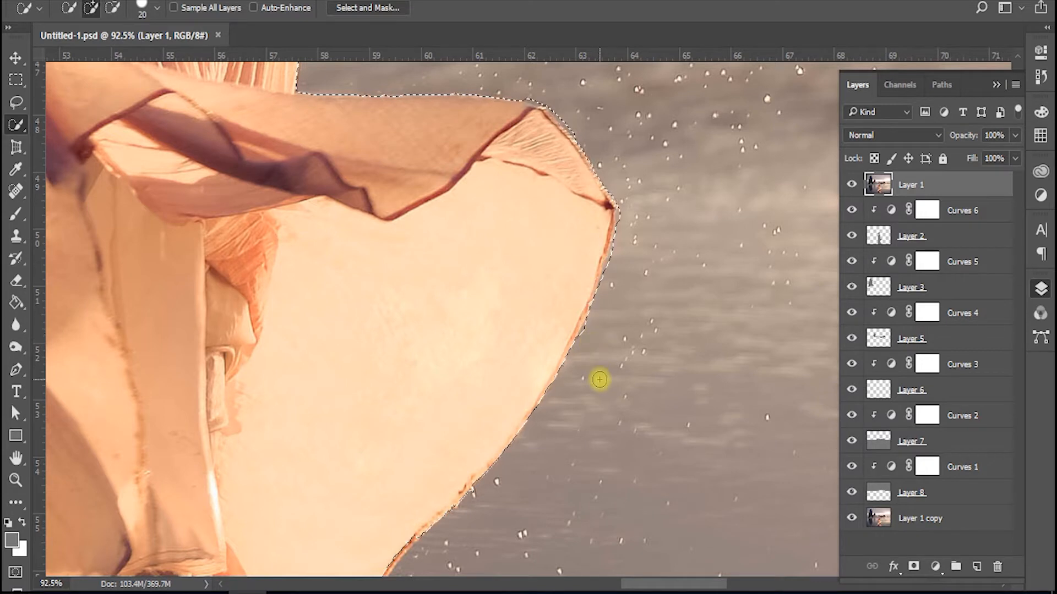
Step: Remove the strip of water between the dress's lower hem and its reflection from the selection
{"action": "left_click_drag", "start_coordinate": [604, 394], "coordinate": [637, 236]}
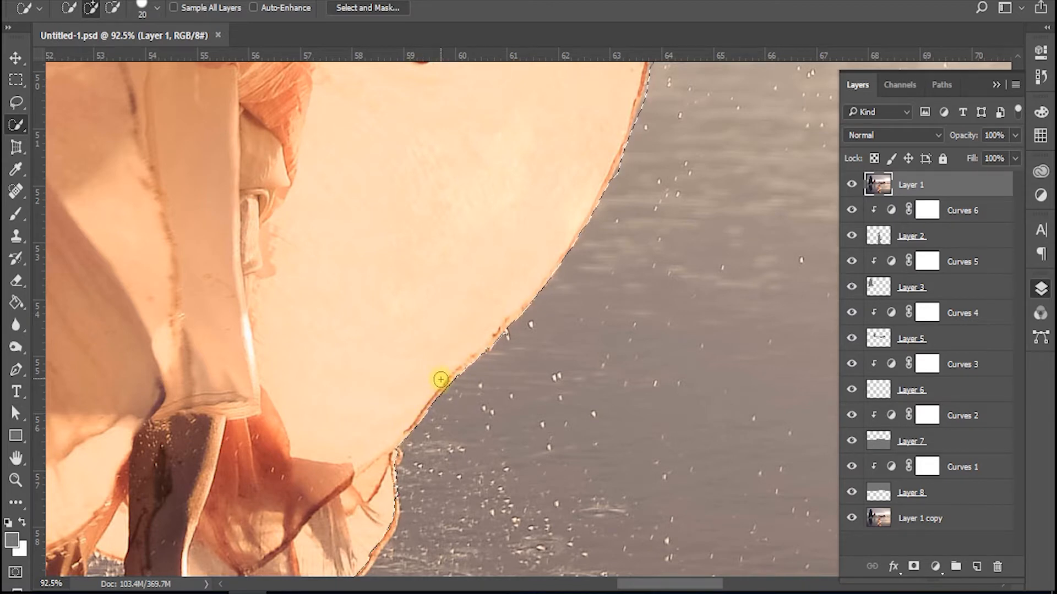
{"action": "left_click_drag", "start_coordinate": [427, 378], "coordinate": [482, 238]}
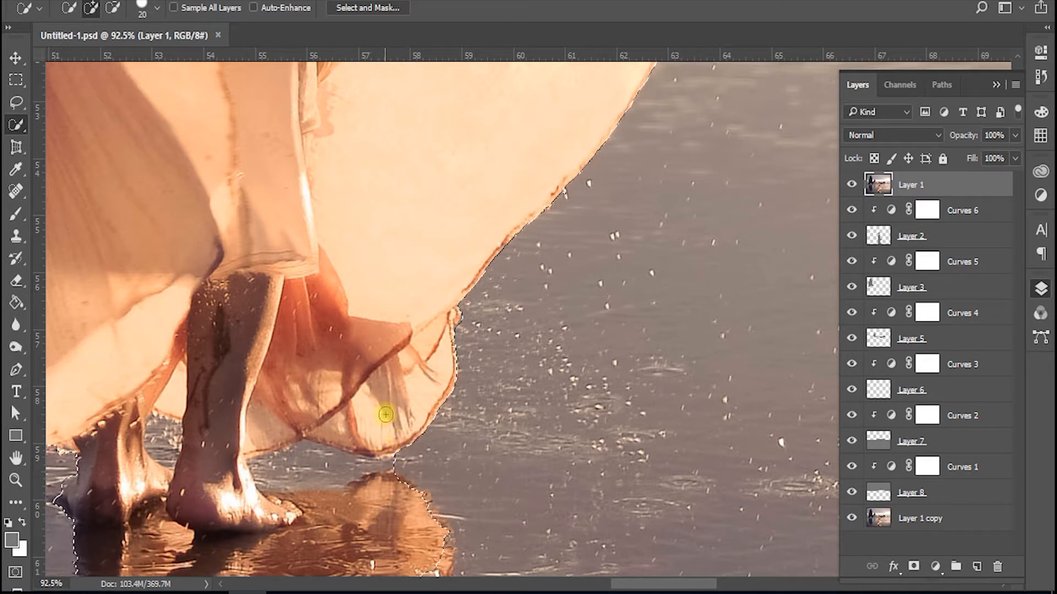
{"action": "mouse_move", "coordinate": [404, 467]}
{"action": "left_mouse_down"}
{"action": "mouse_move", "coordinate": [304, 468]}
{"action": "mouse_move", "coordinate": [309, 459]}
{"action": "mouse_move", "coordinate": [275, 445]}
{"action": "left_mouse_up"}
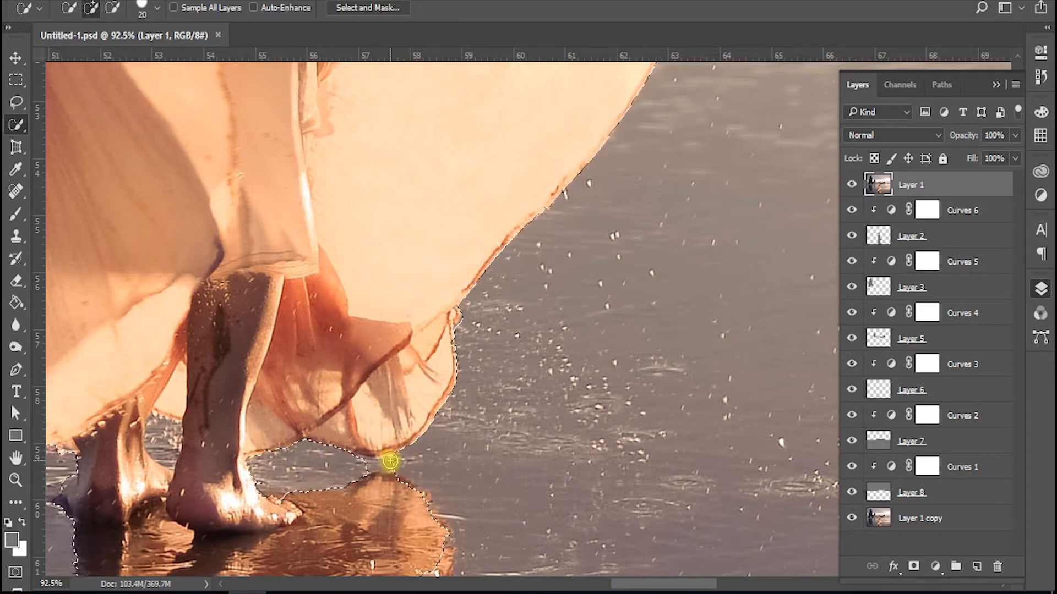
{"action": "mouse_move", "coordinate": [365, 467]}
{"action": "left_mouse_down"}
{"action": "mouse_move", "coordinate": [406, 464]}
{"action": "mouse_move", "coordinate": [391, 440]}
{"action": "mouse_move", "coordinate": [335, 435]}
{"action": "left_mouse_up"}
{"action": "scroll", "coordinate": [465, 425], "scroll_direction": "down", "scroll_amount": 3}
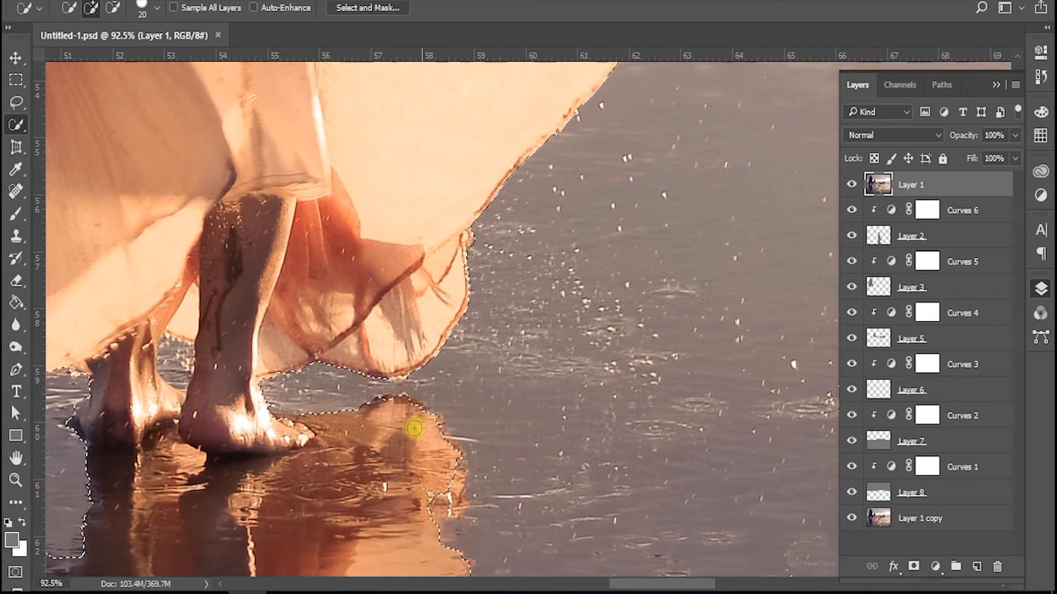
Step: Correct the selection along the reflection's edge below the billowing side of the dress
{"action": "key", "text": "alt"}
{"action": "mouse_move", "coordinate": [328, 430]}
{"action": "left_mouse_down"}
{"action": "mouse_move", "coordinate": [282, 425]}
{"action": "mouse_move", "coordinate": [365, 431]}
{"action": "mouse_move", "coordinate": [378, 426]}
{"action": "mouse_move", "coordinate": [378, 406]}
{"action": "mouse_move", "coordinate": [423, 406]}
{"action": "mouse_move", "coordinate": [460, 440]}
{"action": "mouse_move", "coordinate": [441, 432]}
{"action": "mouse_move", "coordinate": [451, 490]}
{"action": "mouse_move", "coordinate": [436, 501]}
{"action": "mouse_move", "coordinate": [444, 413]}
{"action": "mouse_move", "coordinate": [469, 396]}
{"action": "mouse_move", "coordinate": [490, 494]}
{"action": "mouse_move", "coordinate": [573, 493]}
{"action": "mouse_move", "coordinate": [562, 377]}
{"action": "mouse_move", "coordinate": [514, 366]}
{"action": "mouse_move", "coordinate": [503, 408]}
{"action": "mouse_move", "coordinate": [510, 436]}
{"action": "mouse_move", "coordinate": [533, 389]}
{"action": "mouse_move", "coordinate": [524, 381]}
{"action": "mouse_move", "coordinate": [535, 404]}
{"action": "mouse_move", "coordinate": [517, 369]}
{"action": "mouse_move", "coordinate": [526, 410]}
{"action": "mouse_move", "coordinate": [538, 414]}
{"action": "left_mouse_up"}
{"action": "left_click_drag", "start_coordinate": [508, 361], "coordinate": [523, 375]}
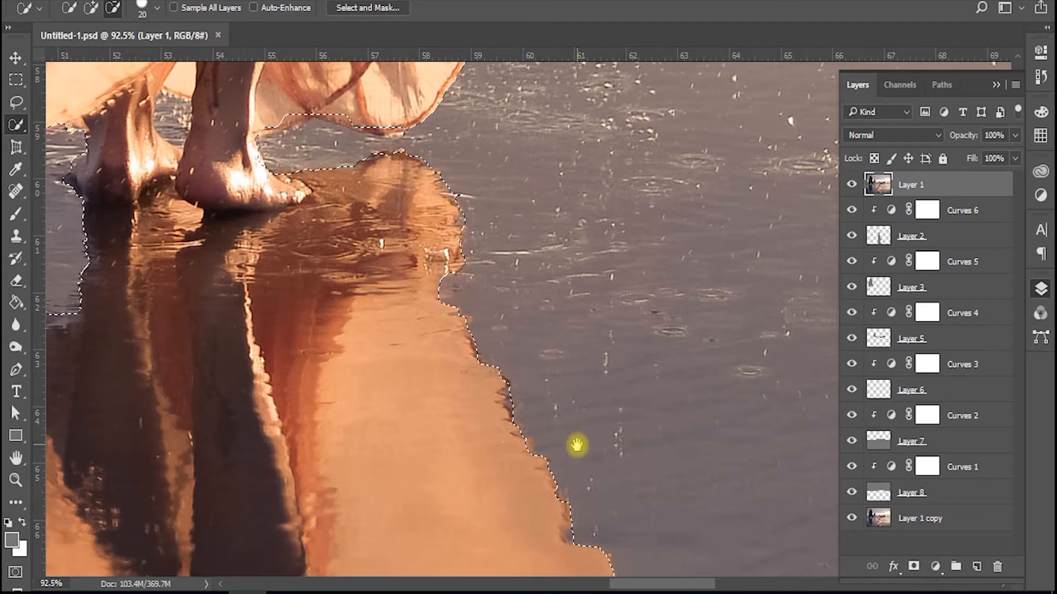
Step: Refine the selection along the reflection's opposite edge and around the woman's feet
{"action": "left_click_drag", "start_coordinate": [576, 441], "coordinate": [547, 323]}
{"action": "left_click_drag", "start_coordinate": [308, 384], "coordinate": [743, 393]}
{"action": "left_click_drag", "start_coordinate": [291, 407], "coordinate": [385, 529]}
{"action": "left_click_drag", "start_coordinate": [441, 454], "coordinate": [434, 460]}
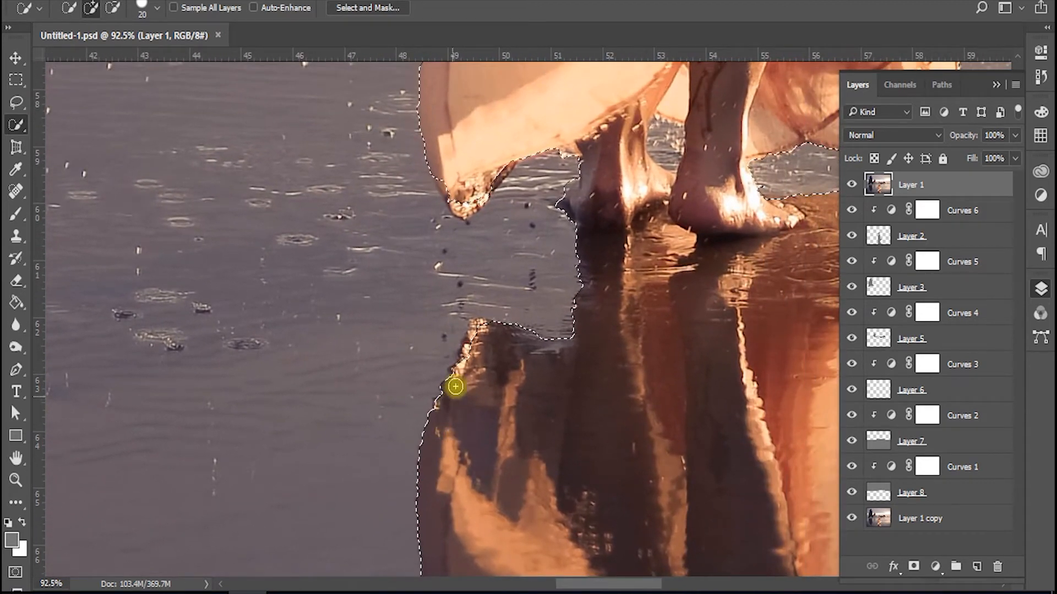
{"action": "left_click_drag", "start_coordinate": [478, 335], "coordinate": [477, 375]}
{"action": "left_click_drag", "start_coordinate": [597, 347], "coordinate": [550, 427]}
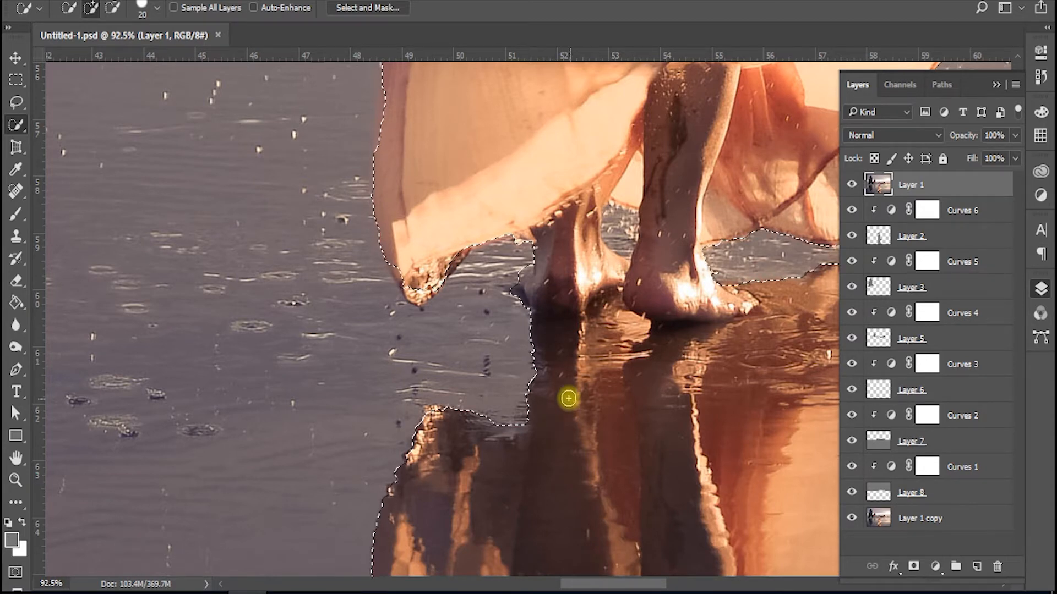
{"action": "mouse_move", "coordinate": [540, 361]}
{"action": "left_mouse_down"}
{"action": "mouse_move", "coordinate": [501, 428]}
{"action": "mouse_move", "coordinate": [501, 478]}
{"action": "left_mouse_up"}
{"action": "mouse_move", "coordinate": [580, 347]}
{"action": "left_mouse_down"}
{"action": "mouse_move", "coordinate": [535, 330]}
{"action": "mouse_move", "coordinate": [549, 365]}
{"action": "mouse_move", "coordinate": [547, 342]}
{"action": "mouse_move", "coordinate": [543, 360]}
{"action": "mouse_move", "coordinate": [551, 368]}
{"action": "mouse_move", "coordinate": [566, 359]}
{"action": "mouse_move", "coordinate": [547, 302]}
{"action": "mouse_move", "coordinate": [556, 378]}
{"action": "mouse_move", "coordinate": [535, 370]}
{"action": "left_mouse_up"}
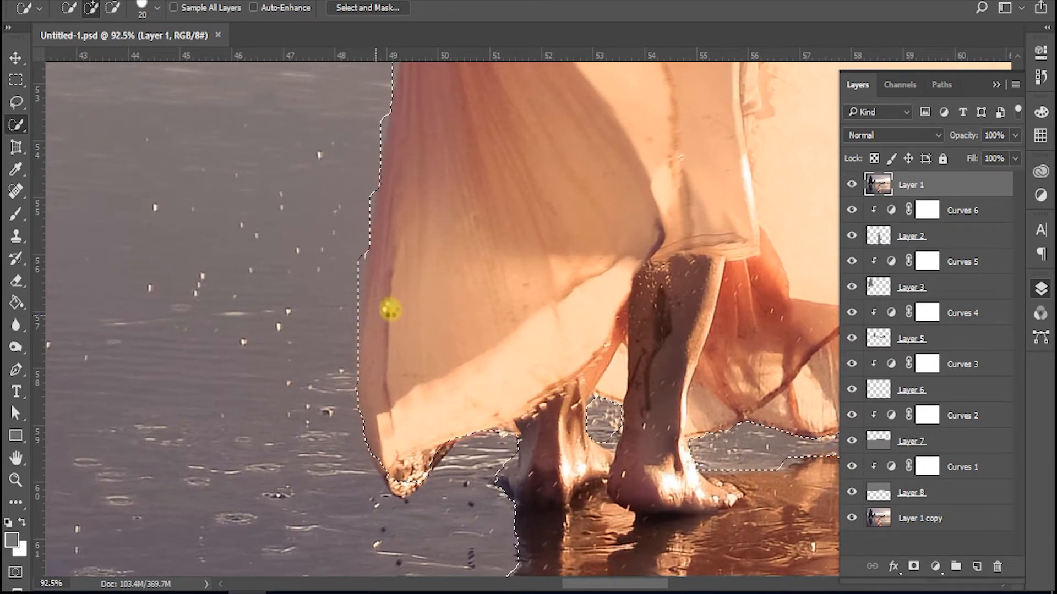
Step: Smooth the selection along the trailing edge and lower tip of the dress beside the feet
{"action": "mouse_move", "coordinate": [410, 290]}
{"action": "left_mouse_down"}
{"action": "mouse_move", "coordinate": [372, 297]}
{"action": "mouse_move", "coordinate": [359, 352]}
{"action": "left_mouse_up"}
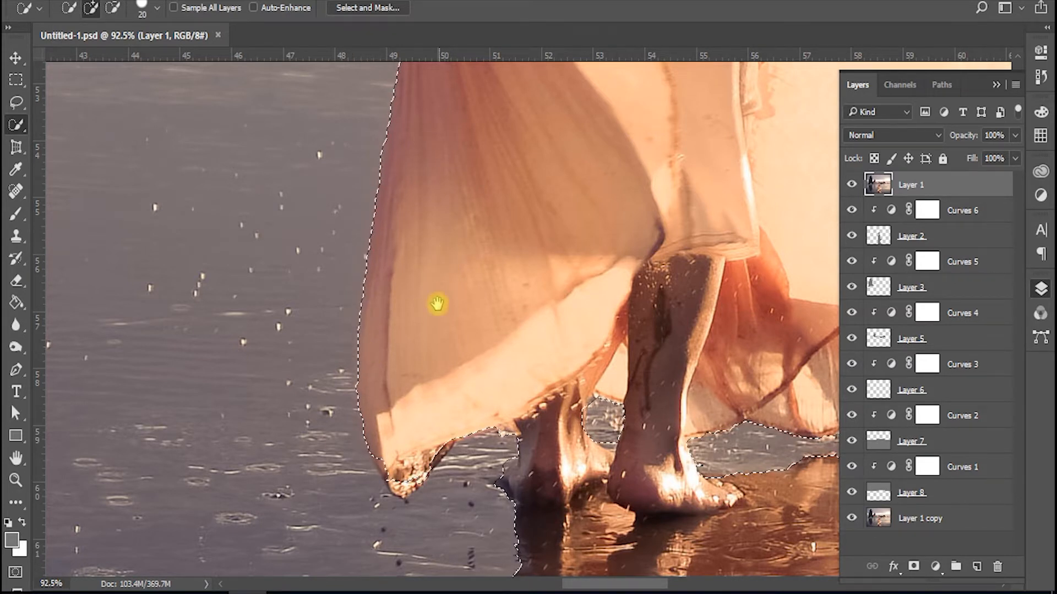
{"action": "mouse_move", "coordinate": [391, 451]}
{"action": "left_mouse_down"}
{"action": "mouse_move", "coordinate": [384, 466]}
{"action": "mouse_move", "coordinate": [401, 488]}
{"action": "mouse_move", "coordinate": [449, 439]}
{"action": "left_mouse_up"}
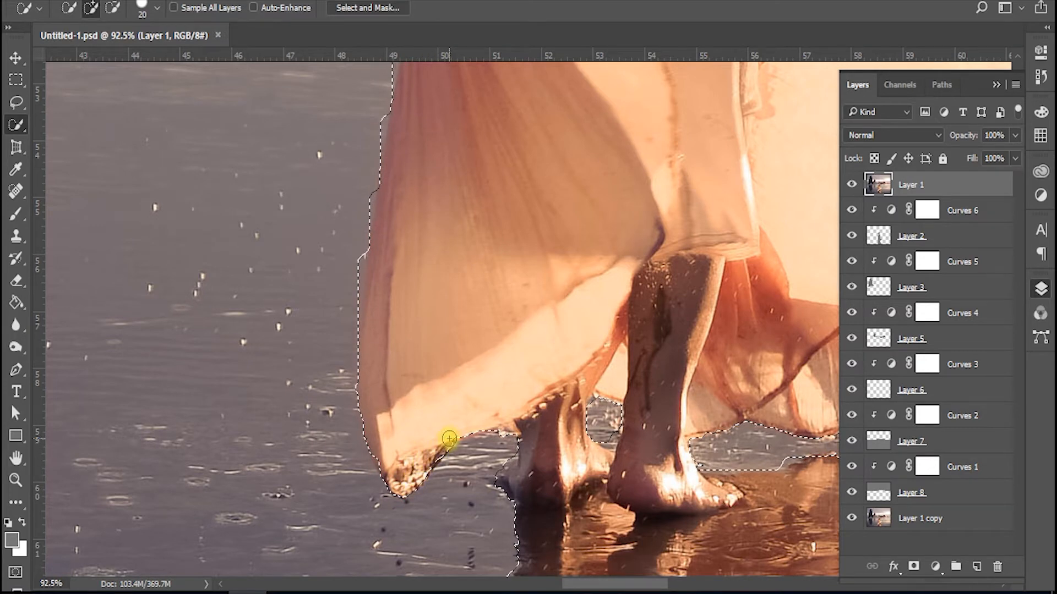
{"action": "left_click_drag", "start_coordinate": [470, 336], "coordinate": [394, 512]}
{"action": "left_click_drag", "start_coordinate": [474, 348], "coordinate": [484, 523]}
{"action": "left_click_drag", "start_coordinate": [439, 290], "coordinate": [448, 434]}
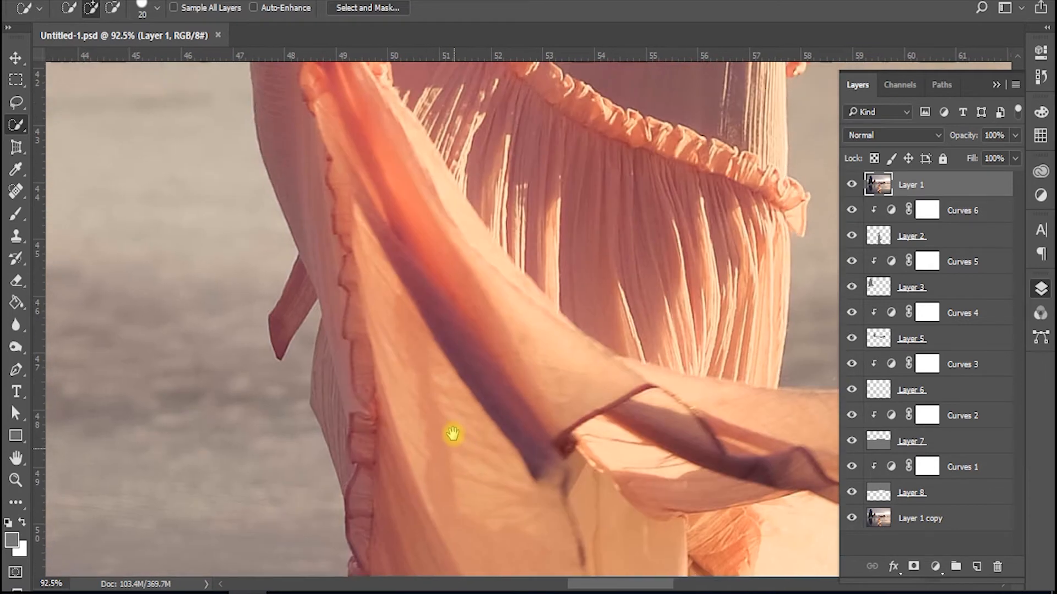
Step: Reduce the selection brush to 9 and subtract the background gap between the loose sash end and the skirt
{"action": "key", "text": "bracketleft"}
{"action": "key", "text": "bracketleft"}
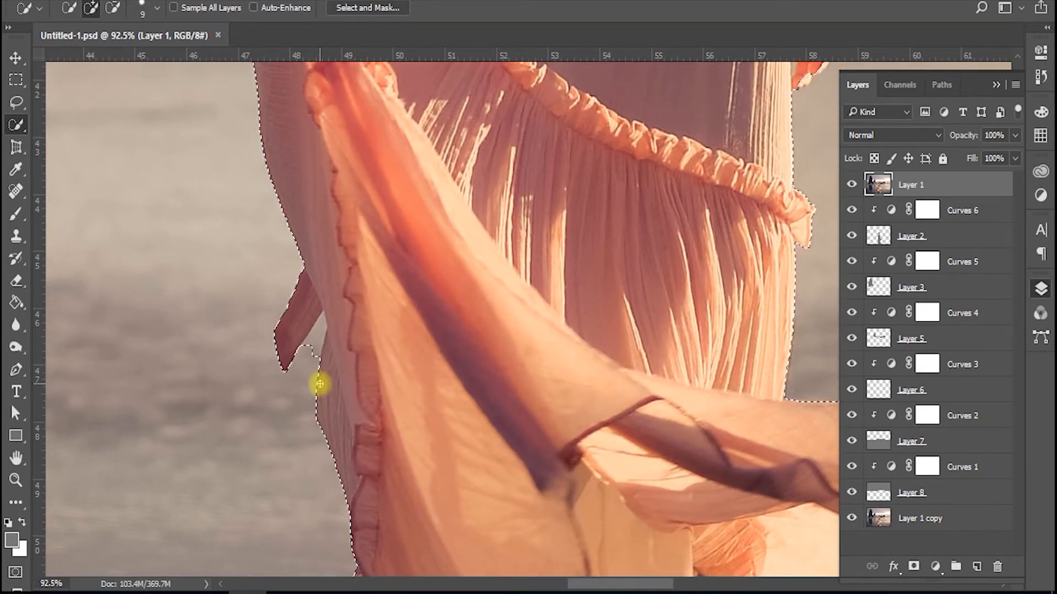
{"action": "key", "text": "alt"}
{"action": "mouse_move", "coordinate": [314, 347]}
{"action": "left_mouse_down"}
{"action": "mouse_move", "coordinate": [321, 333]}
{"action": "mouse_move", "coordinate": [310, 361]}
{"action": "left_mouse_up"}
Step: Refine the selection around the hand, sleeve and the open gap between the arm and waist
{"action": "key", "text": "space"}
{"action": "left_click_drag", "start_coordinate": [374, 284], "coordinate": [486, 553]}
{"action": "mouse_move", "coordinate": [426, 348]}
{"action": "left_mouse_down"}
{"action": "mouse_move", "coordinate": [403, 384]}
{"action": "mouse_move", "coordinate": [345, 405]}
{"action": "left_mouse_up"}
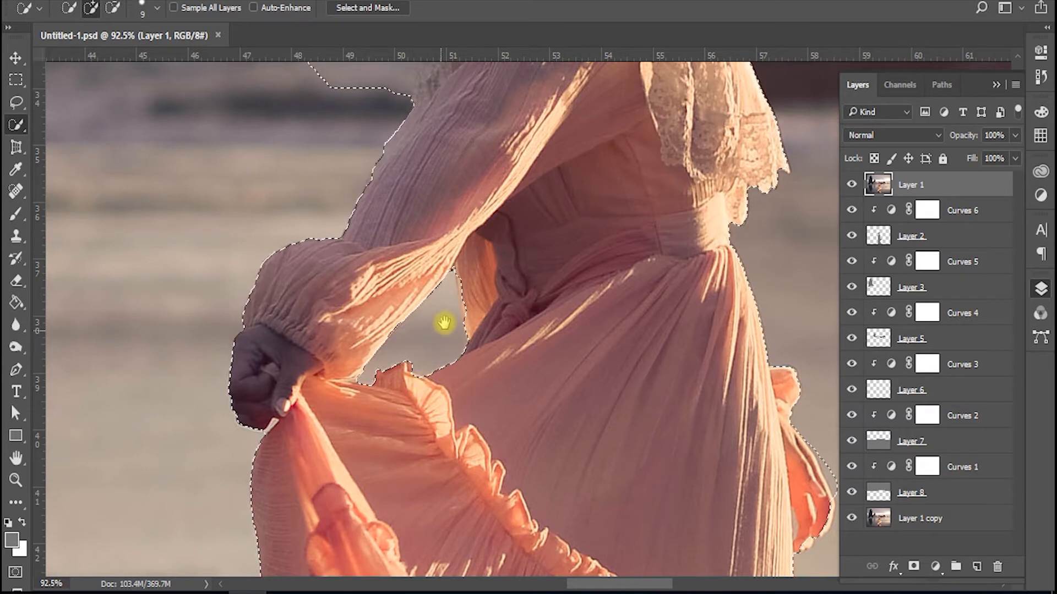
Step: Subtract the excess background behind the upper sleeve and add the lace collar's back edge to the selection
{"action": "mouse_move", "coordinate": [464, 281]}
{"action": "left_mouse_down"}
{"action": "mouse_move", "coordinate": [474, 340]}
{"action": "mouse_move", "coordinate": [486, 342]}
{"action": "mouse_move", "coordinate": [474, 437]}
{"action": "left_mouse_up"}
{"action": "left_click_drag", "start_coordinate": [494, 331], "coordinate": [455, 424]}
{"action": "key", "text": "alt"}
{"action": "mouse_move", "coordinate": [315, 317]}
{"action": "left_mouse_down"}
{"action": "mouse_move", "coordinate": [339, 223]}
{"action": "mouse_move", "coordinate": [318, 247]}
{"action": "mouse_move", "coordinate": [276, 190]}
{"action": "mouse_move", "coordinate": [307, 205]}
{"action": "mouse_move", "coordinate": [318, 238]}
{"action": "mouse_move", "coordinate": [288, 208]}
{"action": "mouse_move", "coordinate": [223, 185]}
{"action": "mouse_move", "coordinate": [255, 284]}
{"action": "mouse_move", "coordinate": [244, 350]}
{"action": "left_mouse_up"}
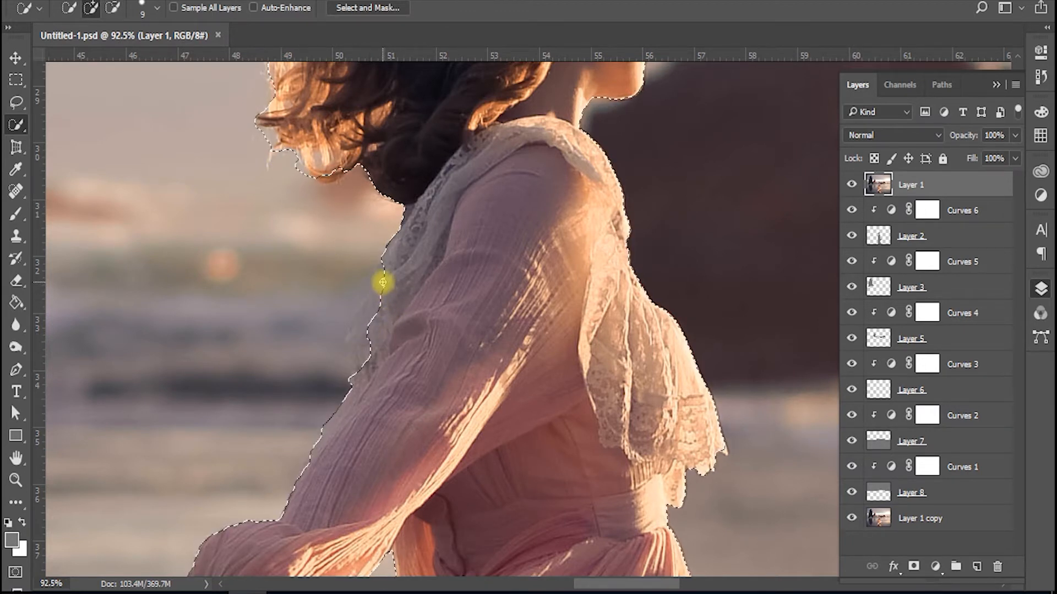
{"action": "mouse_move", "coordinate": [377, 288]}
{"action": "left_mouse_down"}
{"action": "mouse_move", "coordinate": [354, 314]}
{"action": "mouse_move", "coordinate": [372, 328]}
{"action": "mouse_move", "coordinate": [368, 337]}
{"action": "mouse_move", "coordinate": [346, 349]}
{"action": "mouse_move", "coordinate": [377, 356]}
{"action": "mouse_move", "coordinate": [378, 378]}
{"action": "left_mouse_up"}
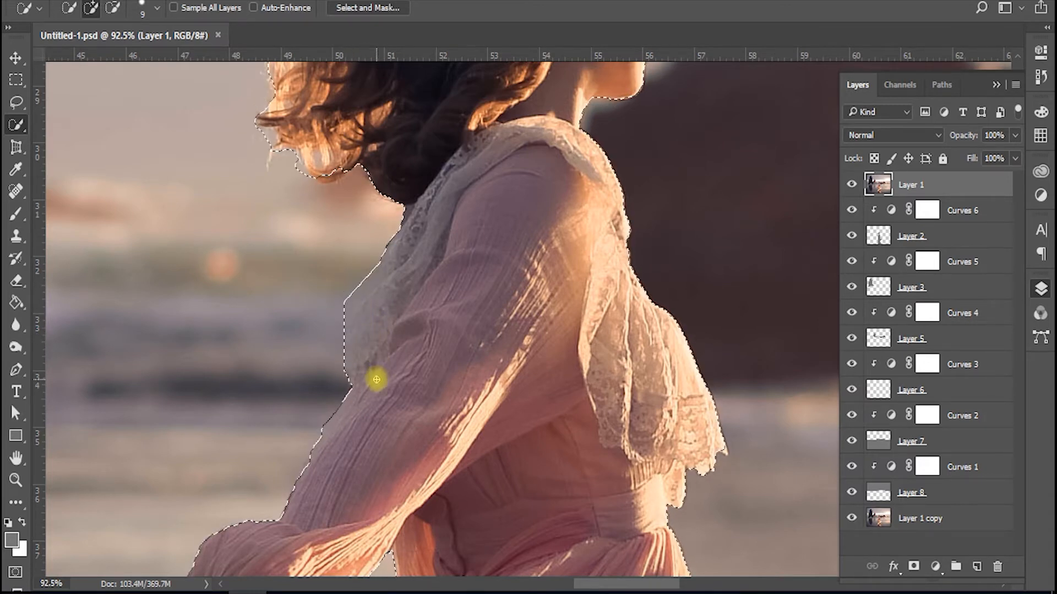
Step: Refine the selection along the woman's face profile, forehead and front hairline
{"action": "left_click_drag", "start_coordinate": [412, 307], "coordinate": [408, 401]}
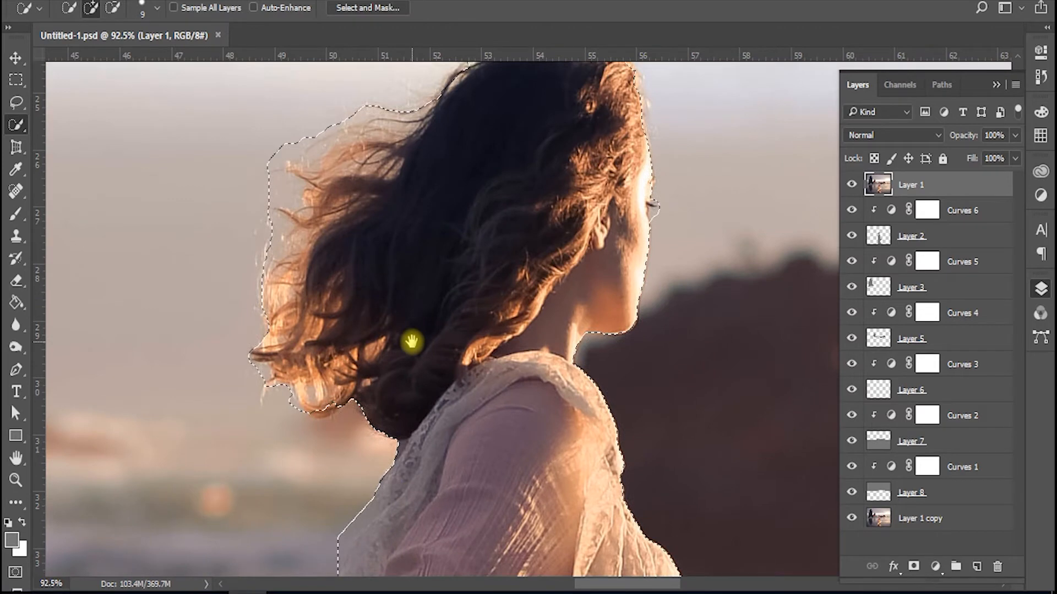
{"action": "left_click_drag", "start_coordinate": [614, 254], "coordinate": [523, 326]}
{"action": "scroll", "coordinate": [547, 301], "scroll_direction": "up", "scroll_amount": 5}
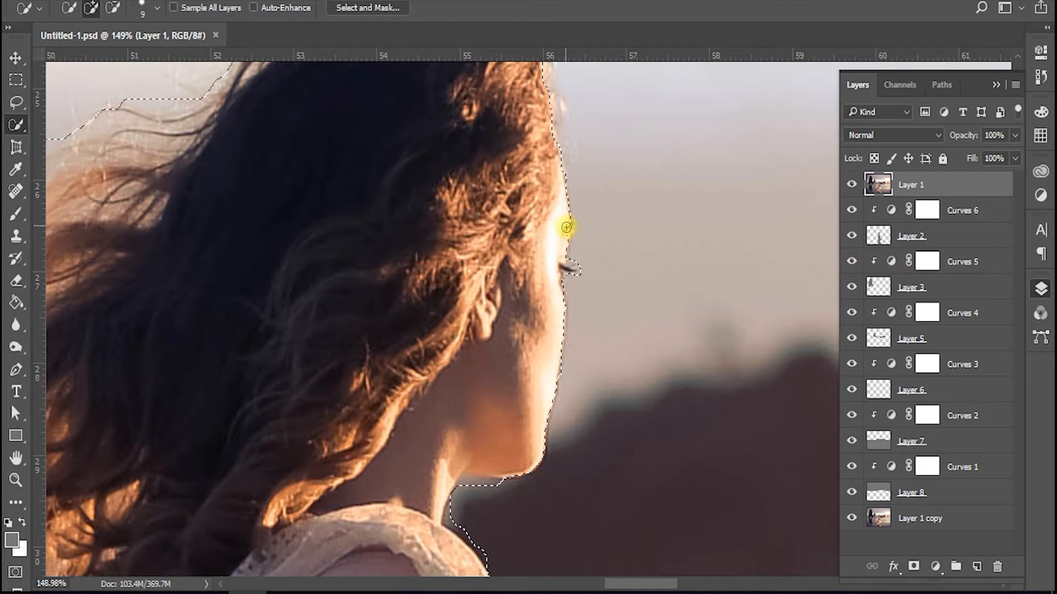
{"action": "left_click_drag", "start_coordinate": [566, 186], "coordinate": [559, 140]}
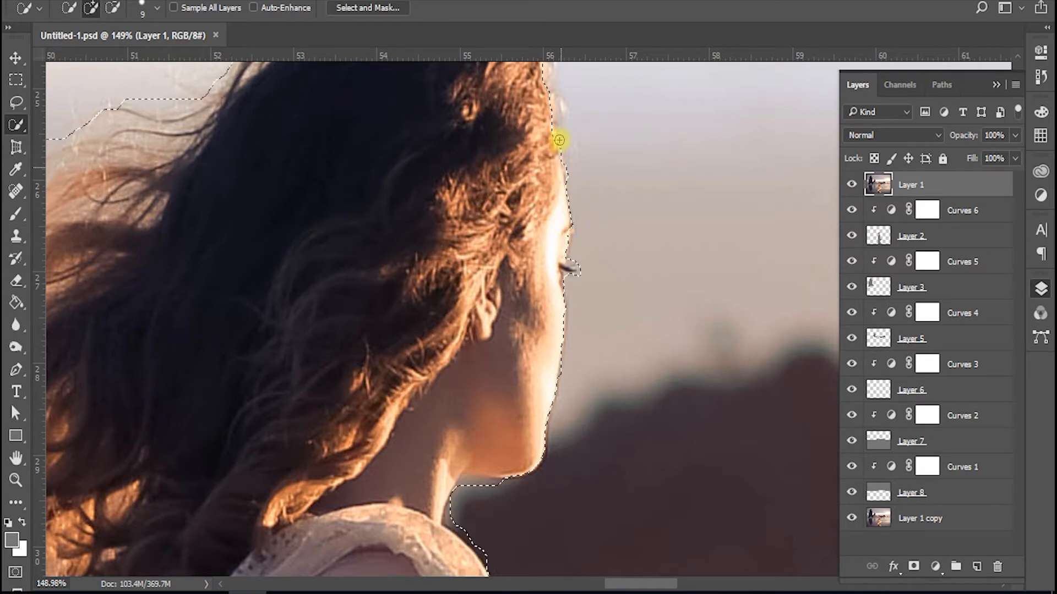
{"action": "left_click_drag", "start_coordinate": [602, 169], "coordinate": [639, 296]}
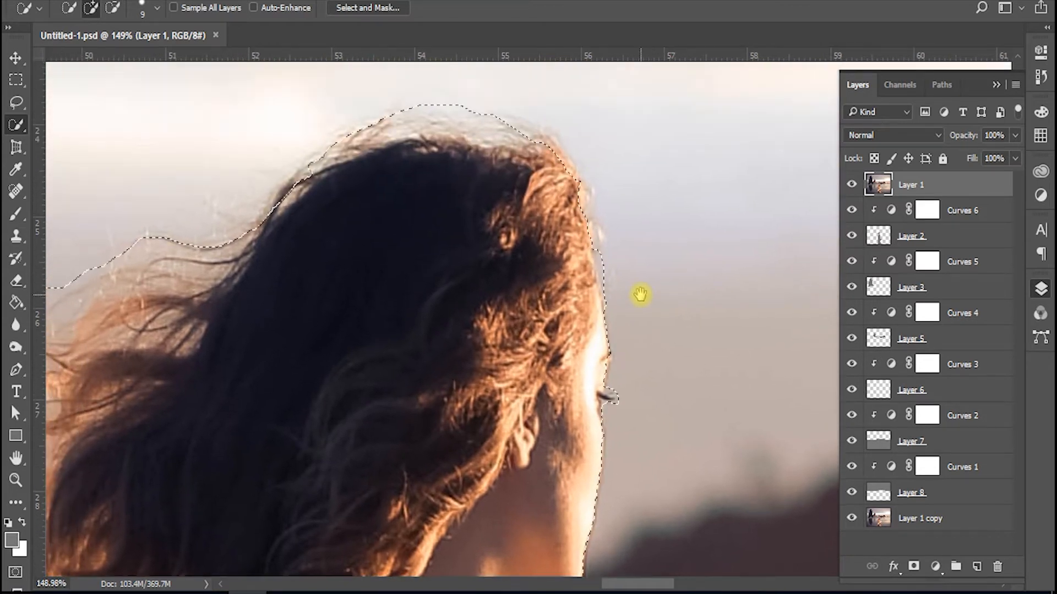
{"action": "mouse_move", "coordinate": [597, 252]}
{"action": "left_mouse_down"}
{"action": "mouse_move", "coordinate": [576, 182]}
{"action": "mouse_move", "coordinate": [585, 187]}
{"action": "mouse_move", "coordinate": [532, 133]}
{"action": "mouse_move", "coordinate": [556, 145]}
{"action": "mouse_move", "coordinate": [569, 183]}
{"action": "left_mouse_up"}
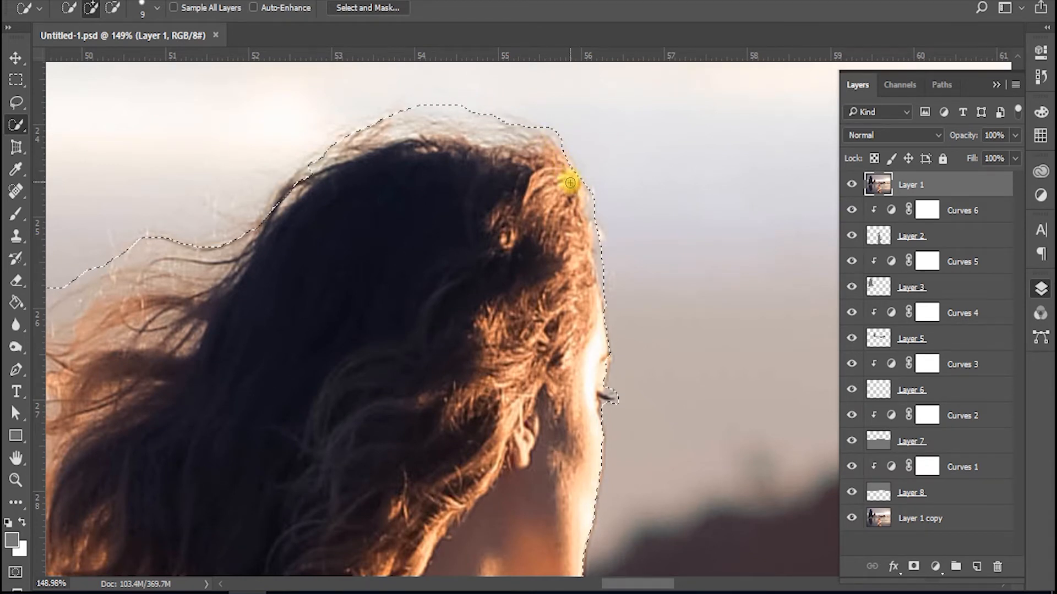
Step: Expand the selection around the top and back of the hair to include the flyaway strands
{"action": "left_click_drag", "start_coordinate": [486, 179], "coordinate": [703, 122]}
{"action": "left_click_drag", "start_coordinate": [501, 214], "coordinate": [541, 250]}
{"action": "mouse_move", "coordinate": [557, 188]}
{"action": "left_mouse_down"}
{"action": "mouse_move", "coordinate": [576, 147]}
{"action": "mouse_move", "coordinate": [535, 185]}
{"action": "left_mouse_up"}
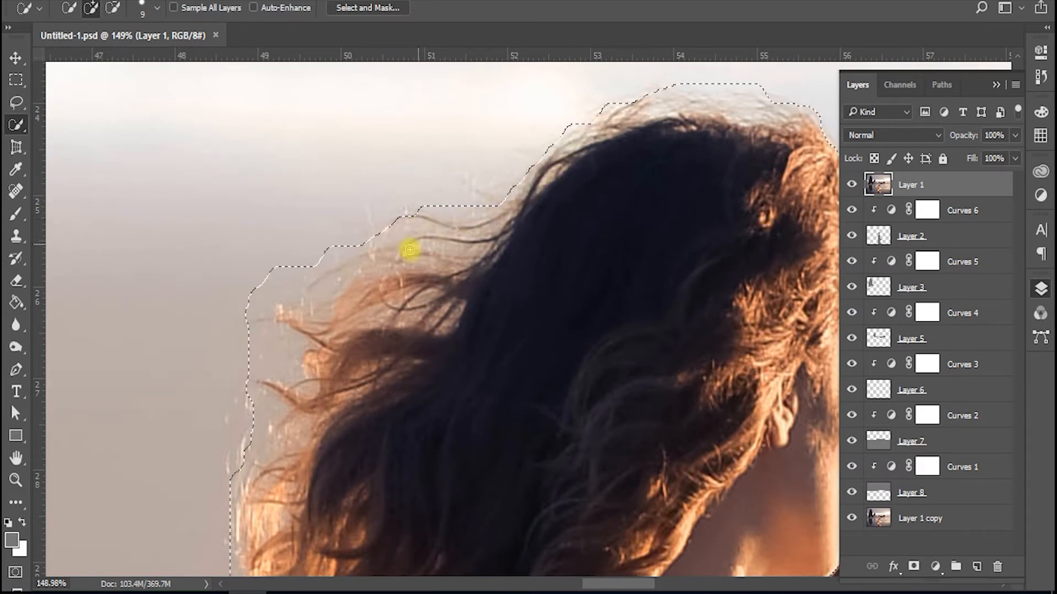
{"action": "mouse_move", "coordinate": [245, 292]}
{"action": "left_mouse_down"}
{"action": "mouse_move", "coordinate": [292, 289]}
{"action": "mouse_move", "coordinate": [265, 286]}
{"action": "mouse_move", "coordinate": [295, 265]}
{"action": "mouse_move", "coordinate": [245, 337]}
{"action": "mouse_move", "coordinate": [292, 356]}
{"action": "mouse_move", "coordinate": [248, 368]}
{"action": "mouse_move", "coordinate": [280, 367]}
{"action": "left_mouse_up"}
{"action": "mouse_move", "coordinate": [240, 333]}
{"action": "left_mouse_down"}
{"action": "mouse_move", "coordinate": [248, 302]}
{"action": "mouse_move", "coordinate": [276, 292]}
{"action": "mouse_move", "coordinate": [245, 312]}
{"action": "mouse_move", "coordinate": [271, 301]}
{"action": "left_mouse_up"}
{"action": "left_click_drag", "start_coordinate": [365, 370], "coordinate": [353, 246]}
{"action": "left_click_drag", "start_coordinate": [242, 365], "coordinate": [248, 442]}
{"action": "left_click_drag", "start_coordinate": [336, 410], "coordinate": [314, 296]}
{"action": "scroll", "coordinate": [266, 392], "scroll_direction": "down", "scroll_amount": 5}
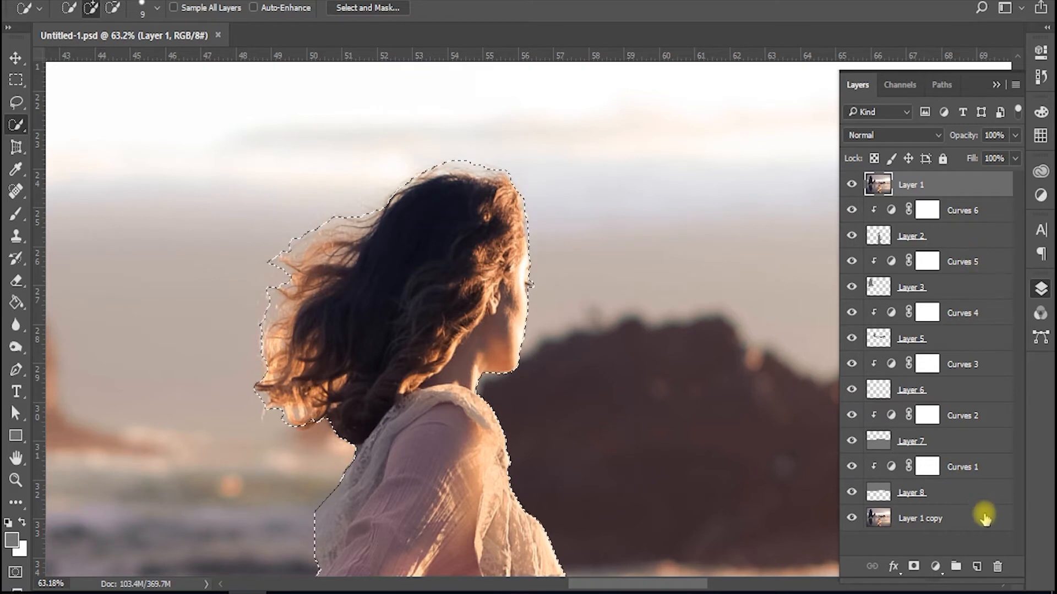
Step: Fill the selection of the woman and her reflection with grey #777777 on a new layer, then clear the selection
{"action": "left_click", "coordinate": [977, 567]}
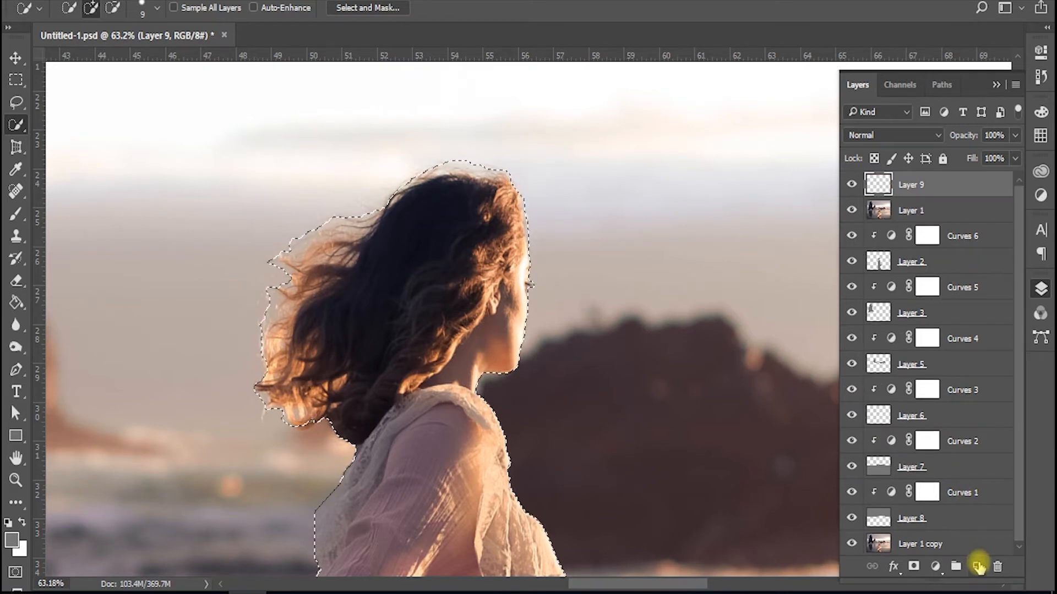
{"action": "left_click", "coordinate": [13, 542]}
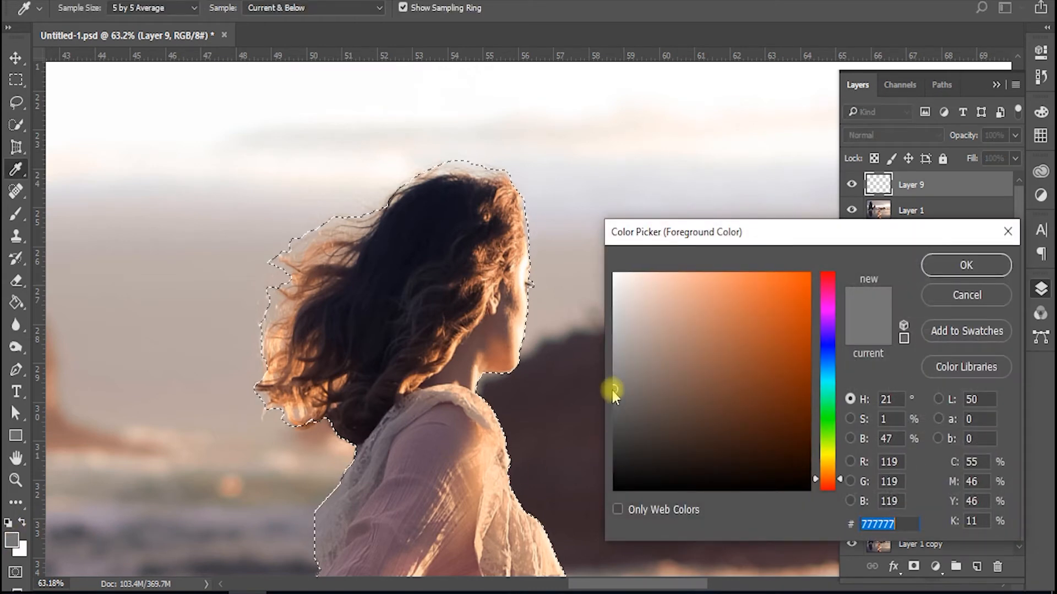
{"action": "left_click", "coordinate": [963, 267]}
{"action": "key", "text": "w"}
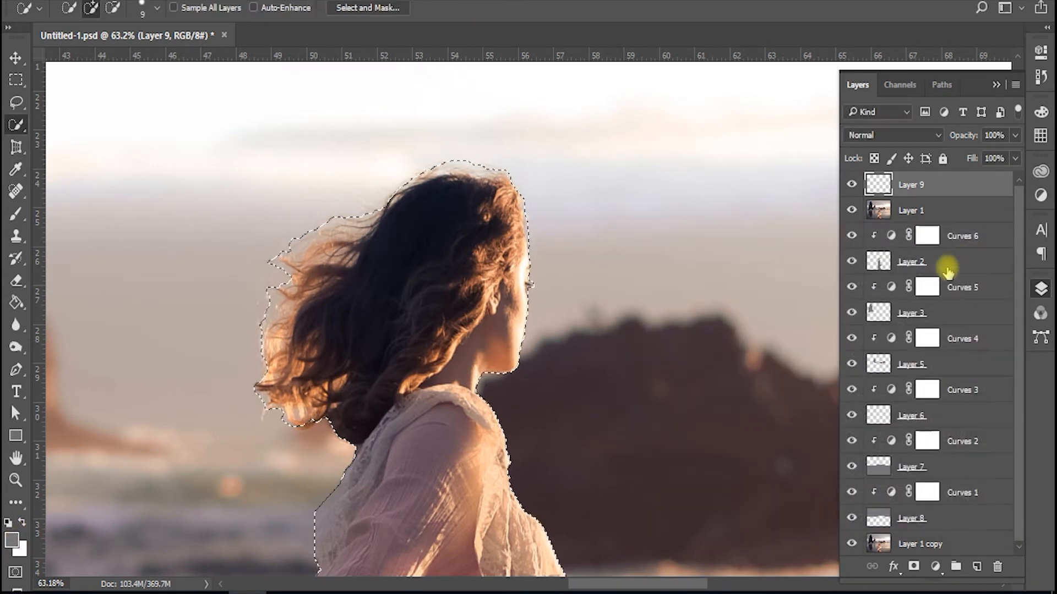
{"action": "left_click", "coordinate": [16, 302]}
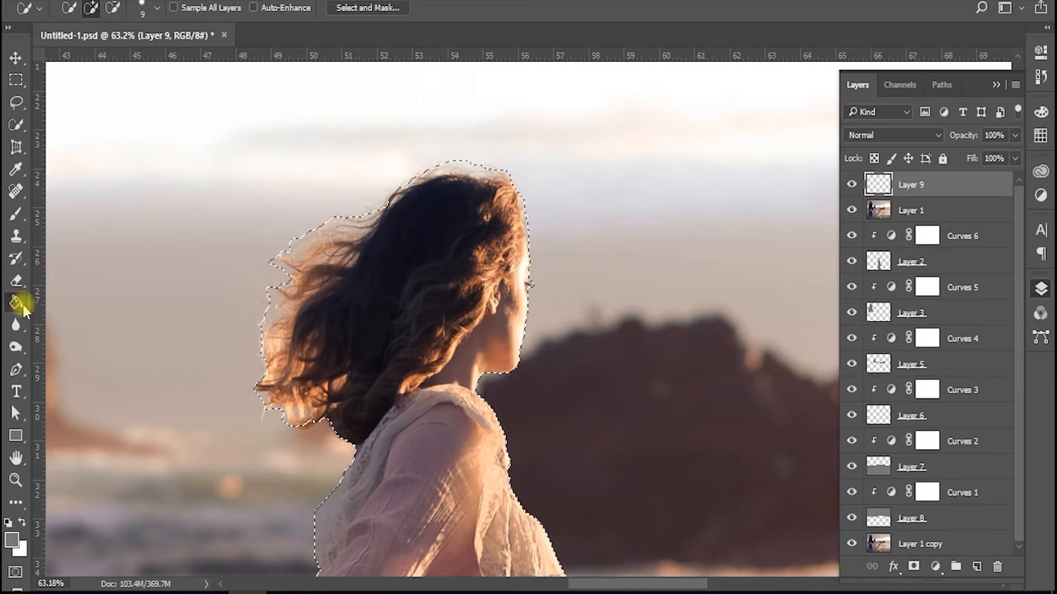
{"action": "left_click", "coordinate": [410, 300]}
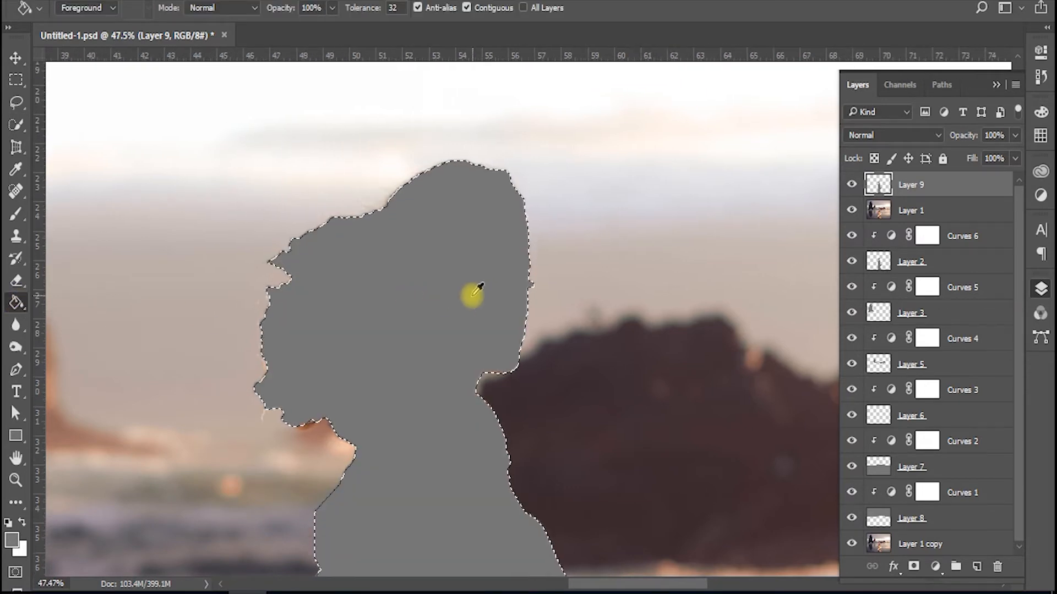
{"action": "scroll", "coordinate": [473, 300], "scroll_direction": "down", "scroll_amount": 3}
{"action": "key", "text": "ctrl+d"}
{"action": "left_click_drag", "start_coordinate": [467, 324], "coordinate": [471, 255]}
{"action": "scroll", "coordinate": [471, 255], "scroll_direction": "down", "scroll_amount": 2}
{"action": "scroll", "coordinate": [477, 251], "scroll_direction": "down", "scroll_amount": 1}
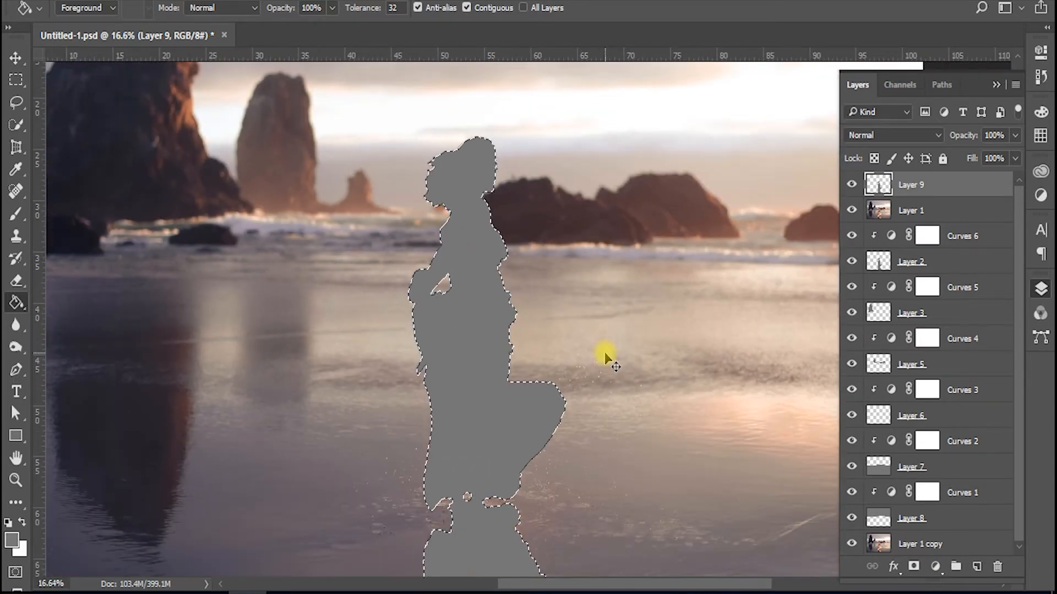
{"action": "key", "text": "ctrl+d"}
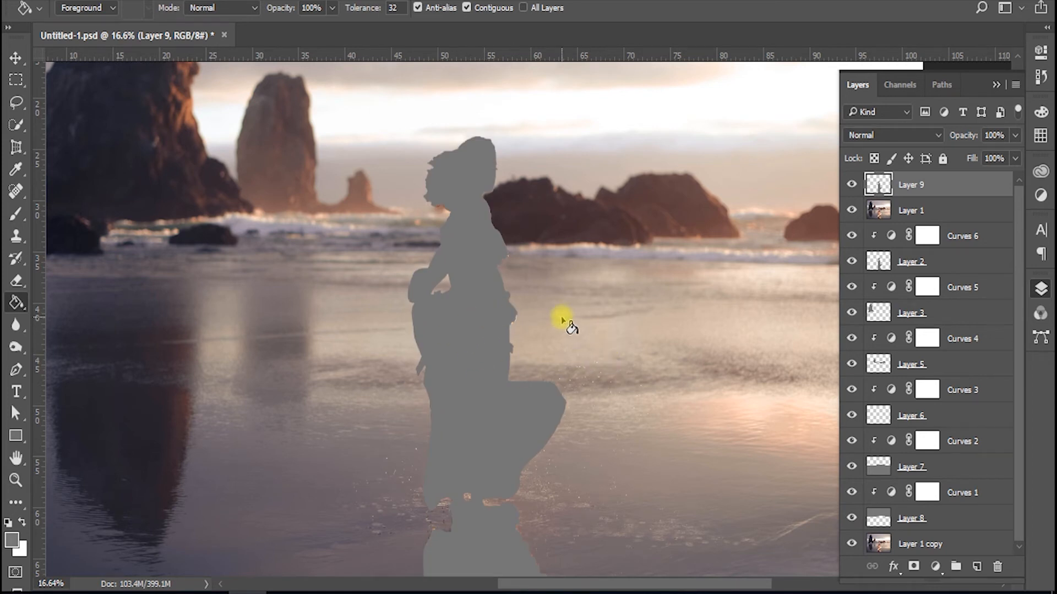
Step: Make the photo layer, Layer 1, active and bring the tall dark sea stack into view
{"action": "left_click", "coordinate": [21, 56]}
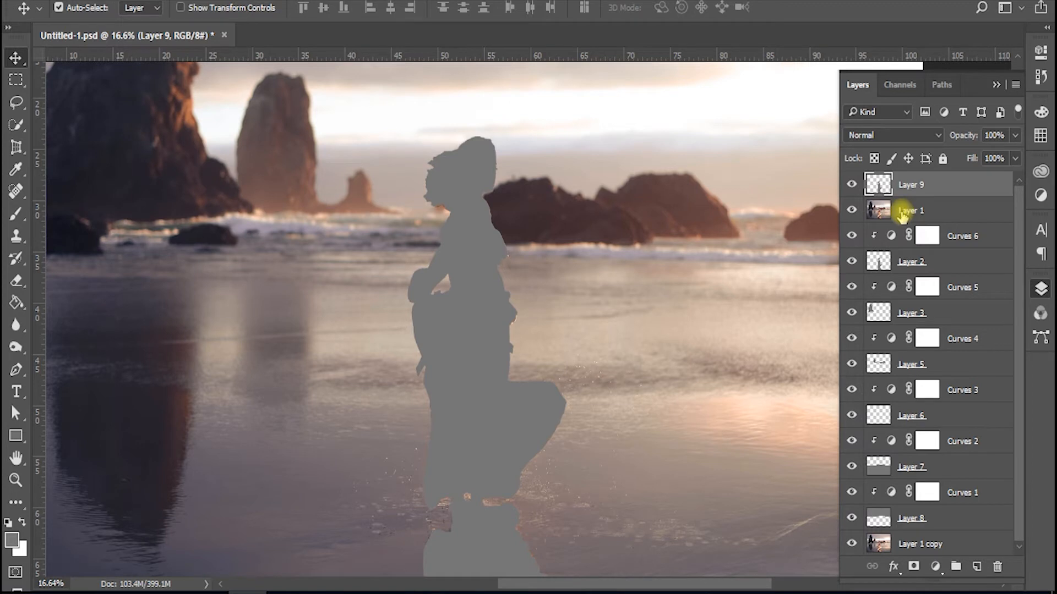
{"action": "left_click", "coordinate": [881, 211]}
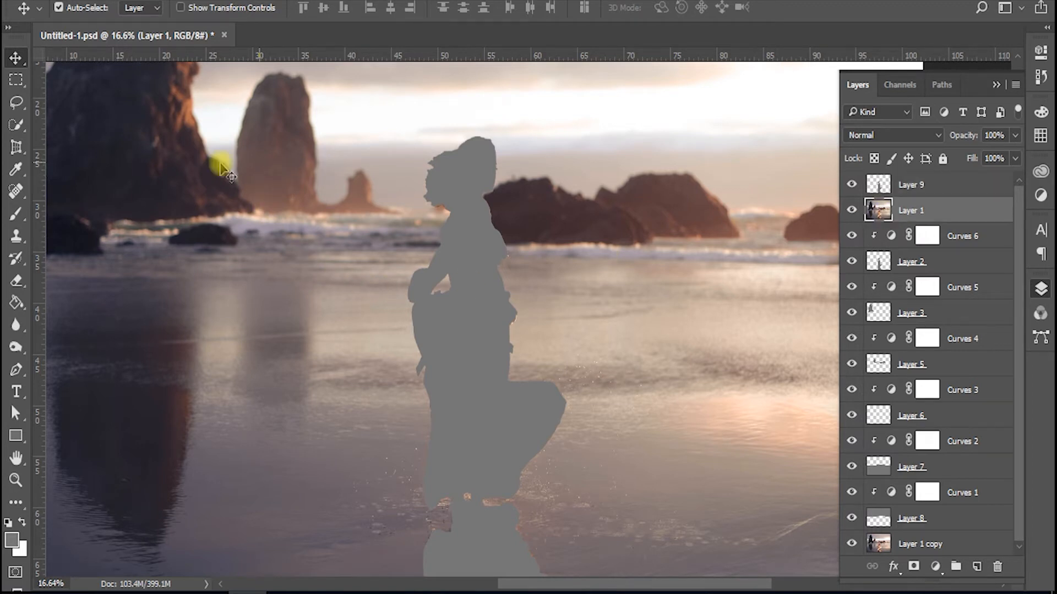
{"action": "left_click_drag", "start_coordinate": [495, 264], "coordinate": [602, 406]}
{"action": "left_click_drag", "start_coordinate": [504, 374], "coordinate": [524, 349]}
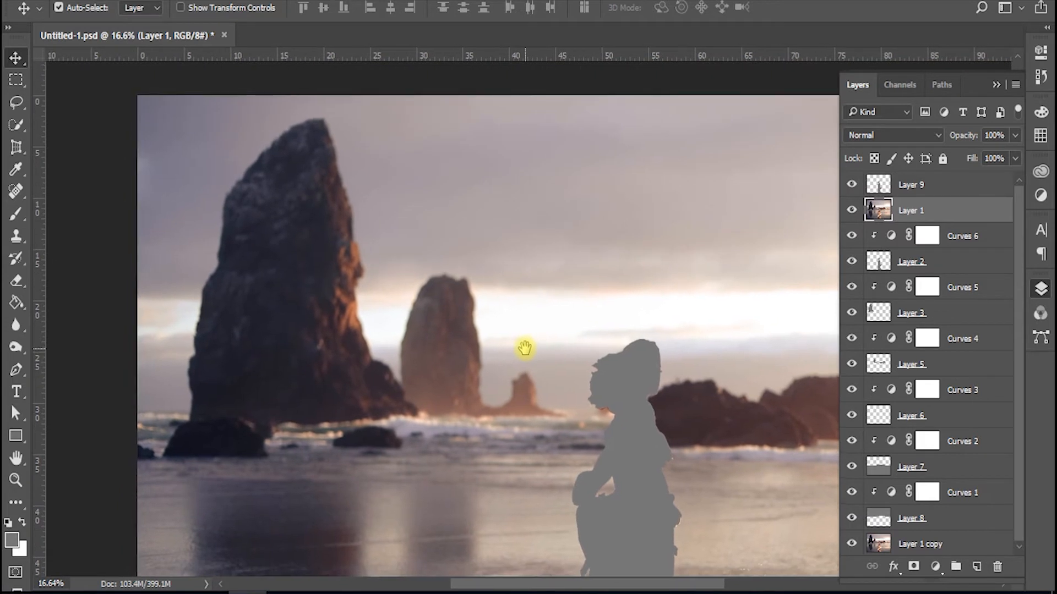
{"action": "left_click", "coordinate": [16, 194]}
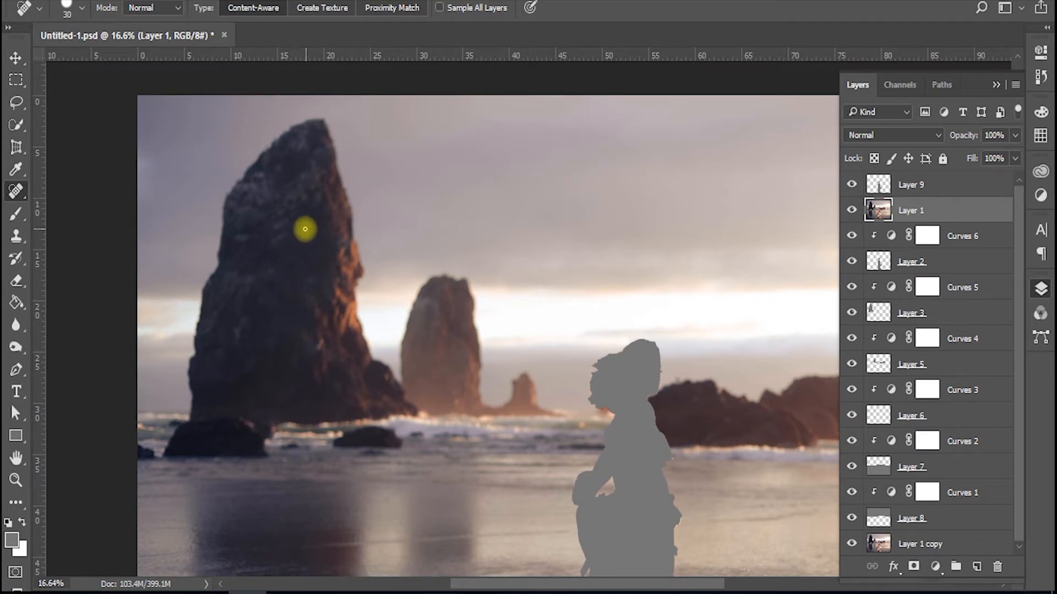
{"action": "key", "text": "bracketright"}
{"action": "key", "text": "bracketright"}
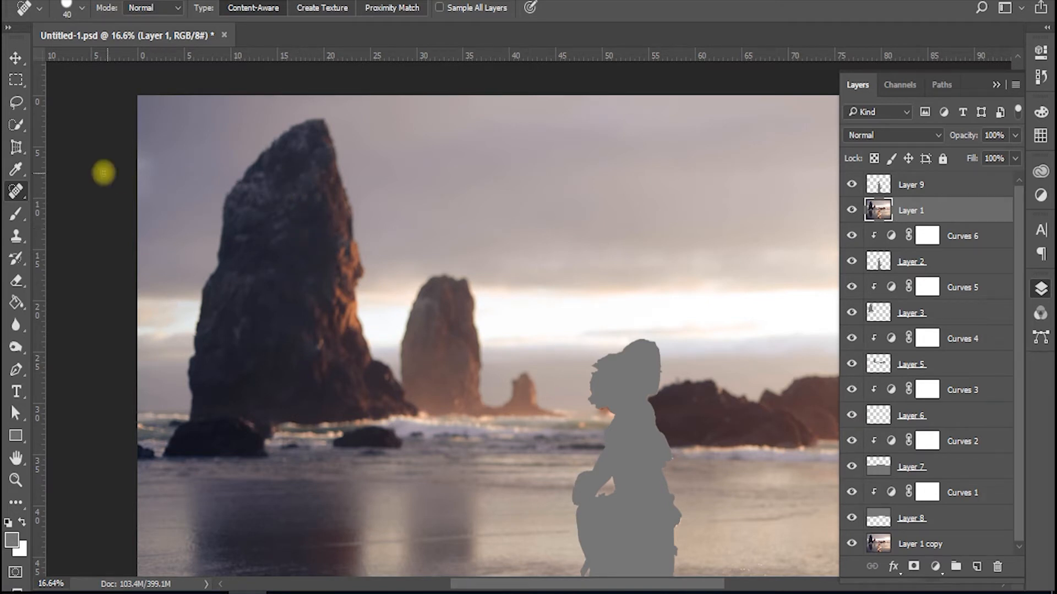
Step: Select the tall dark sea stack and its base rock with the Quick Selection tool, leaving out the surf and small separate rock
{"action": "left_click", "coordinate": [16, 125]}
{"action": "left_click_drag", "start_coordinate": [297, 179], "coordinate": [290, 299]}
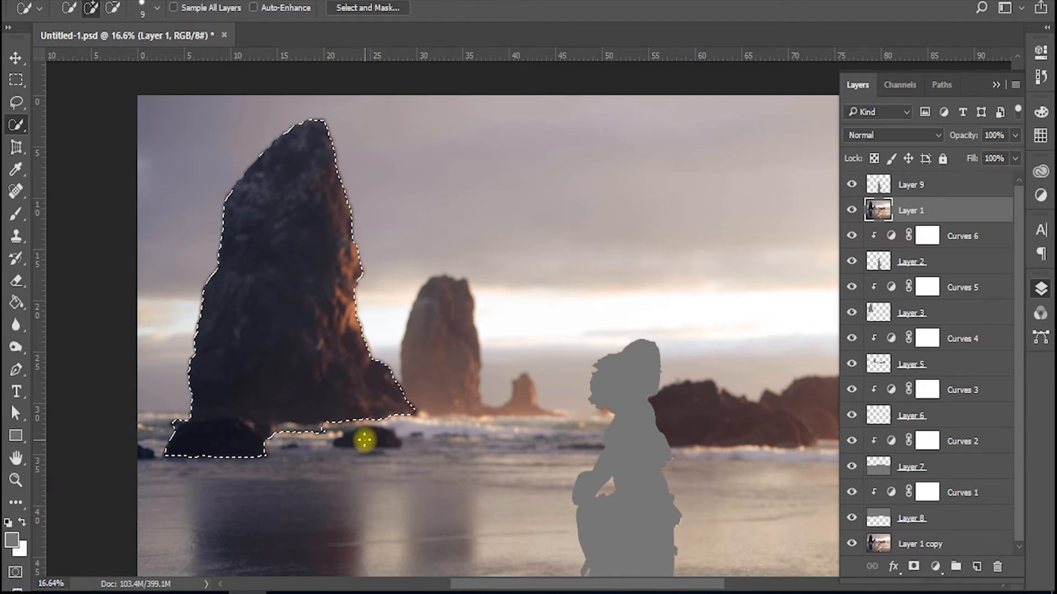
{"action": "left_click_drag", "start_coordinate": [377, 440], "coordinate": [348, 437]}
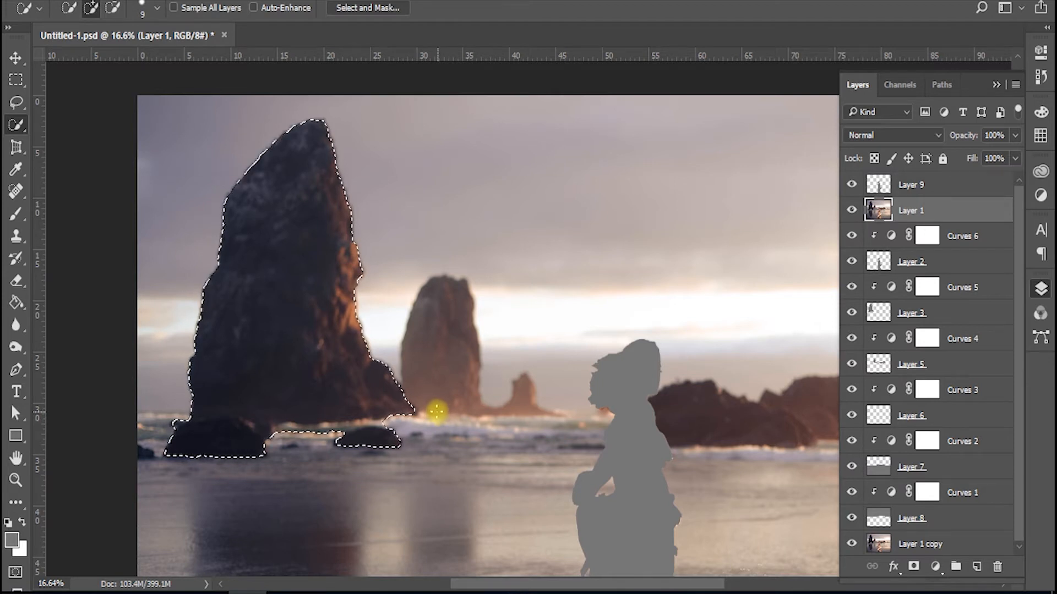
{"action": "key", "text": "ctrl+d"}
{"action": "left_click_drag", "start_coordinate": [295, 188], "coordinate": [278, 297]}
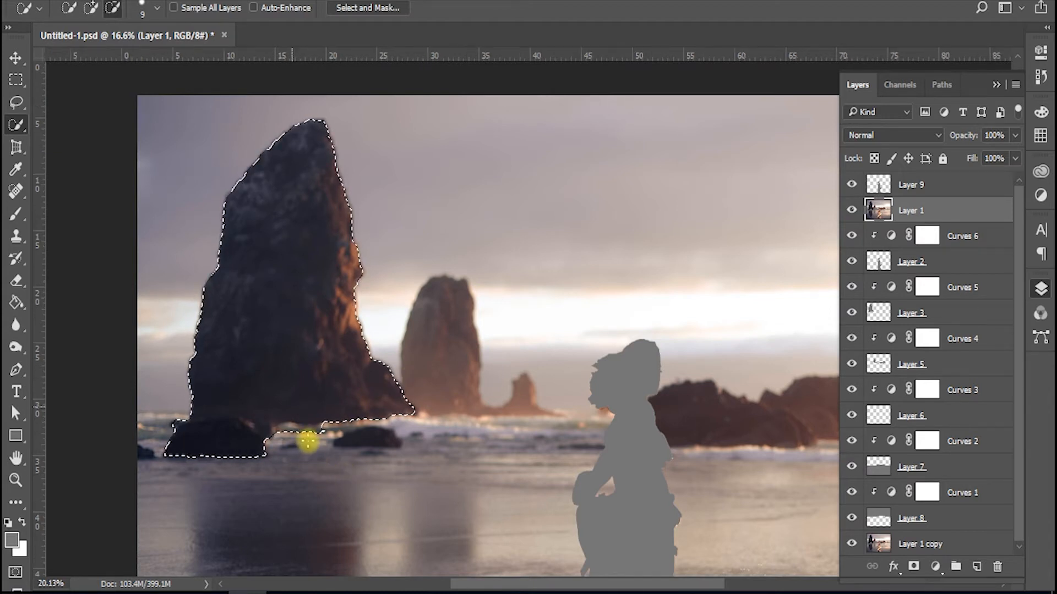
{"action": "scroll", "coordinate": [307, 438], "scroll_direction": "up", "scroll_amount": 2}
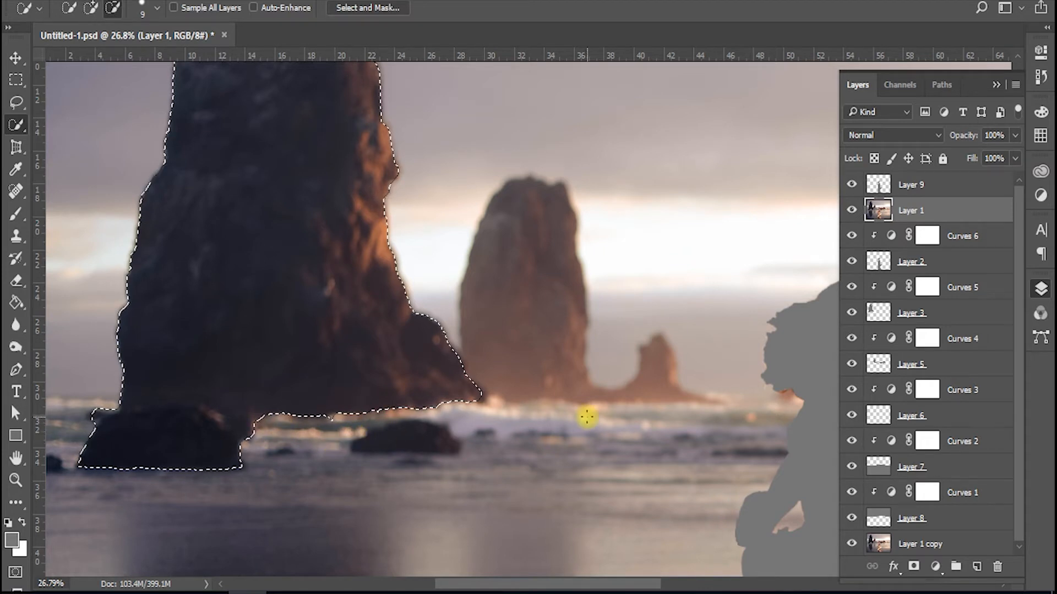
{"action": "scroll", "coordinate": [586, 417], "scroll_direction": "down", "scroll_amount": 1}
Step: Fill the tall sea stack's selection with the grey foreground color on a new layer and deselect it
{"action": "left_click", "coordinate": [977, 566]}
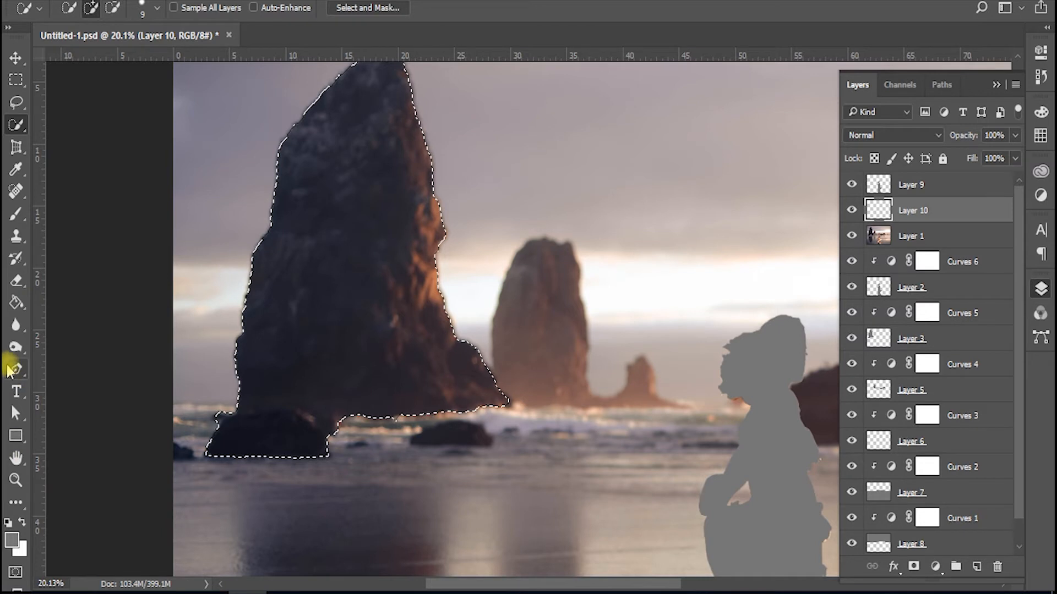
{"action": "left_click", "coordinate": [16, 303]}
{"action": "left_click", "coordinate": [357, 267]}
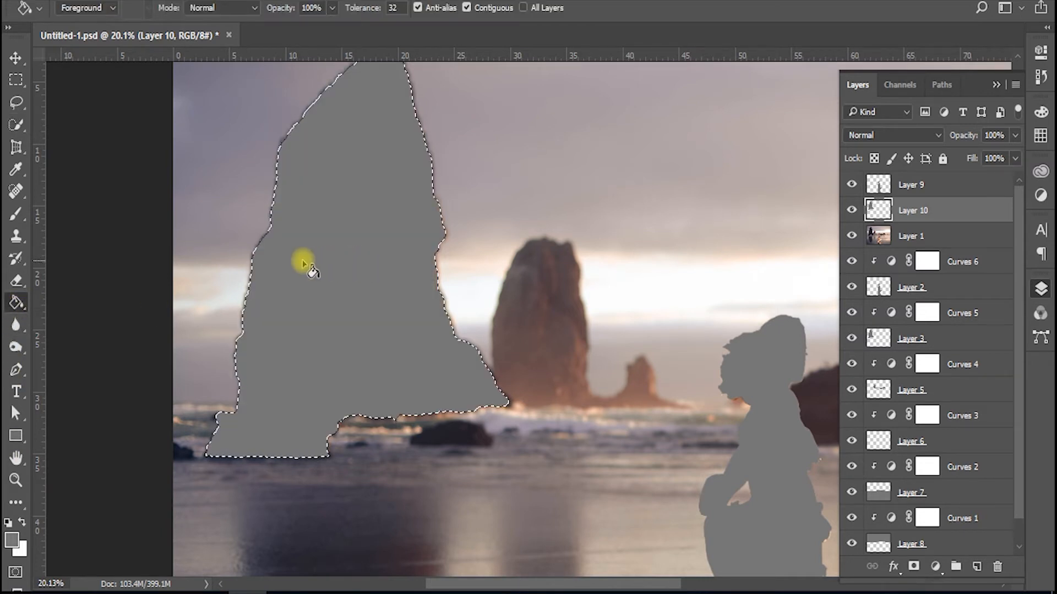
{"action": "left_click", "coordinate": [16, 57]}
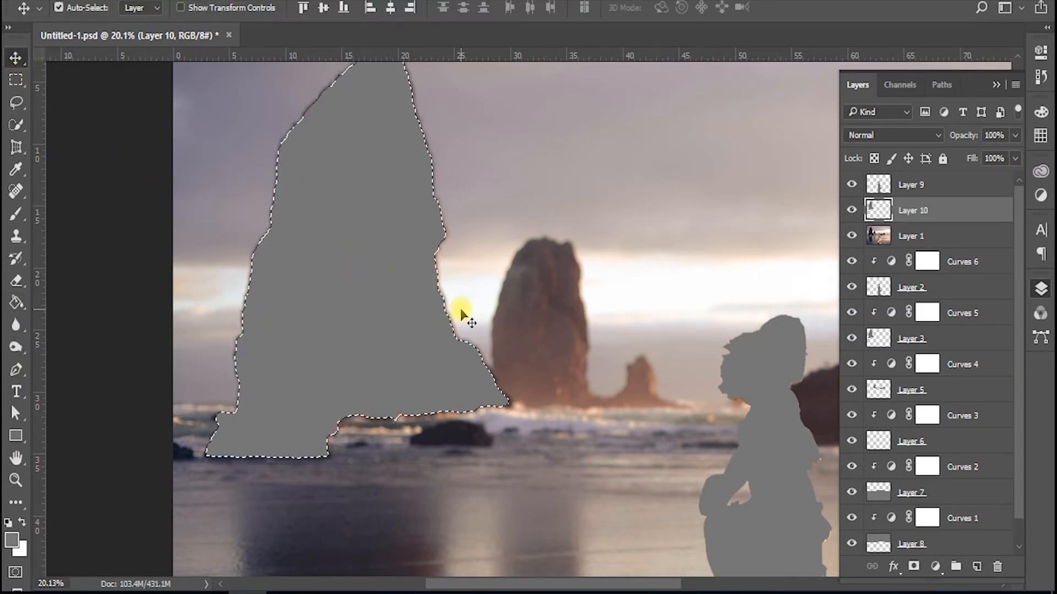
{"action": "key", "text": "ctrl+d"}
Step: Select the middle sea stack and the small pointed rock beside it on Layer 1 with the Quick Selection tool
{"action": "left_click_drag", "start_coordinate": [644, 372], "coordinate": [443, 360]}
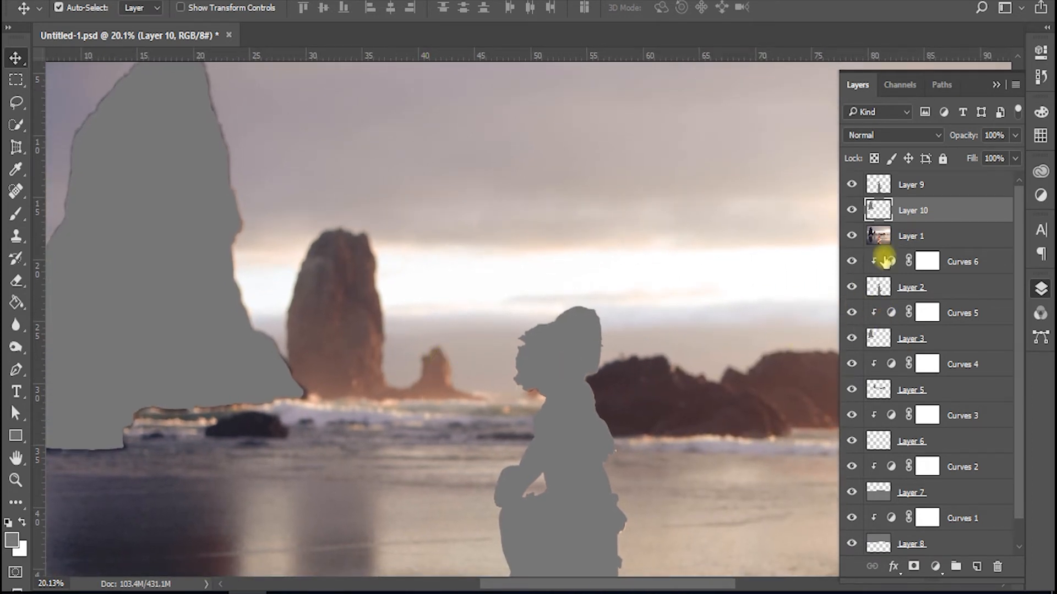
{"action": "left_click", "coordinate": [884, 235]}
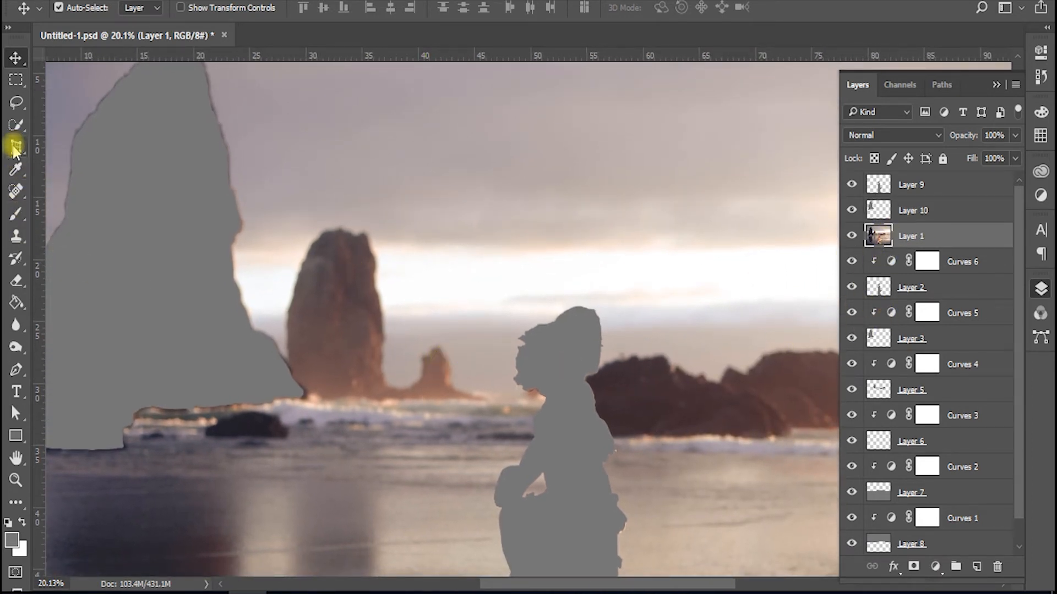
{"action": "left_click", "coordinate": [16, 125]}
{"action": "mouse_move", "coordinate": [337, 266]}
{"action": "left_mouse_down"}
{"action": "mouse_move", "coordinate": [333, 314]}
{"action": "mouse_move", "coordinate": [358, 336]}
{"action": "left_mouse_up"}
{"action": "left_click_drag", "start_coordinate": [421, 384], "coordinate": [478, 399]}
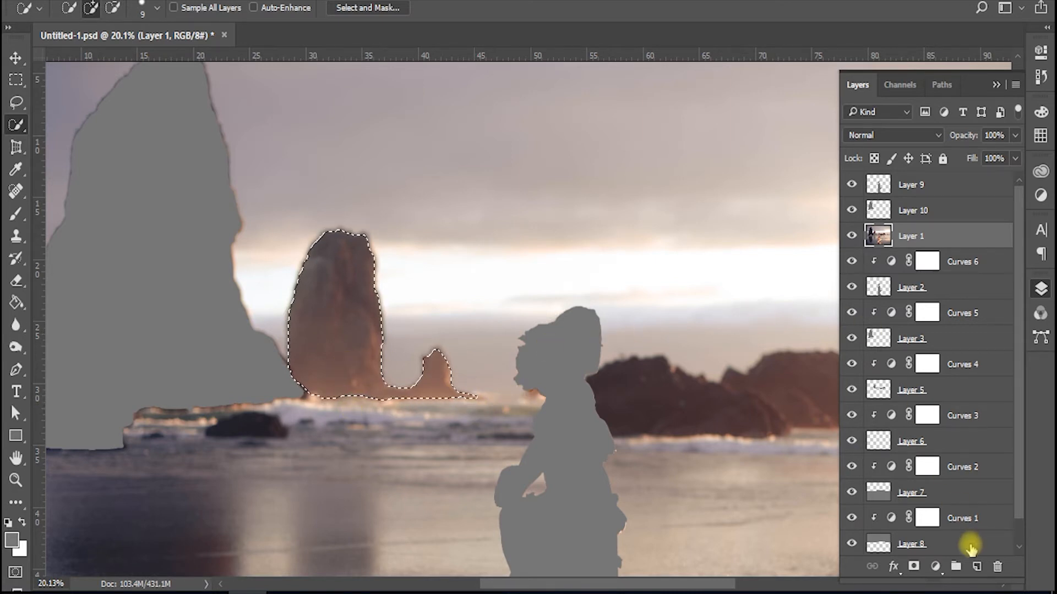
Step: Fill the selected middle sea stack and pointed rock with the grey foreground color on a new layer and deselect
{"action": "left_click", "coordinate": [976, 567]}
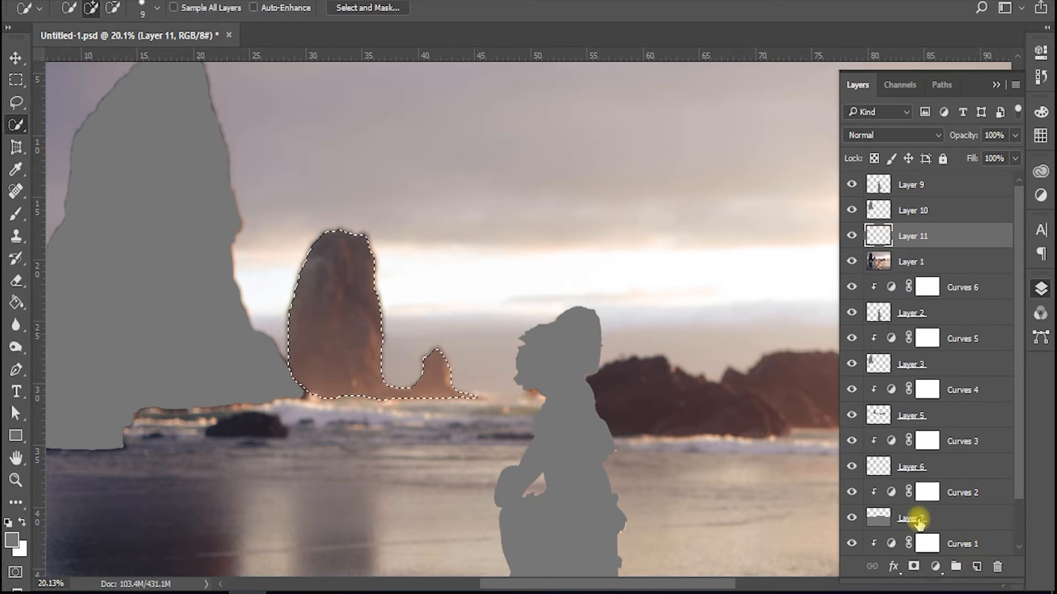
{"action": "left_click", "coordinate": [16, 302]}
{"action": "left_click", "coordinate": [329, 321]}
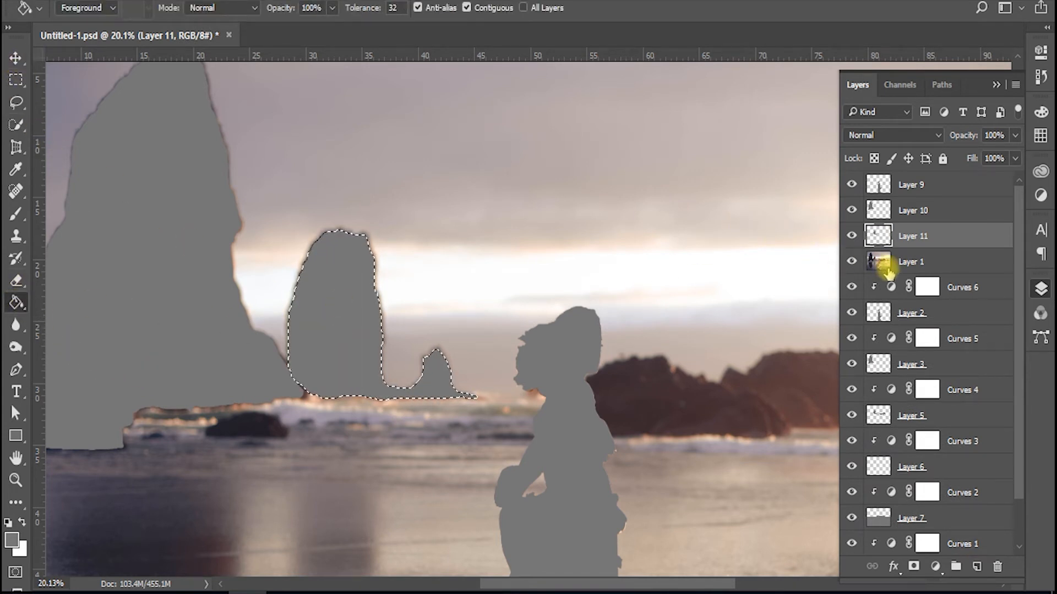
{"action": "key", "text": "ctrl+d"}
Step: Select the wide pair of dark rocks behind the woman on Layer 1 with the Quick Selection tool
{"action": "left_click", "coordinate": [907, 266]}
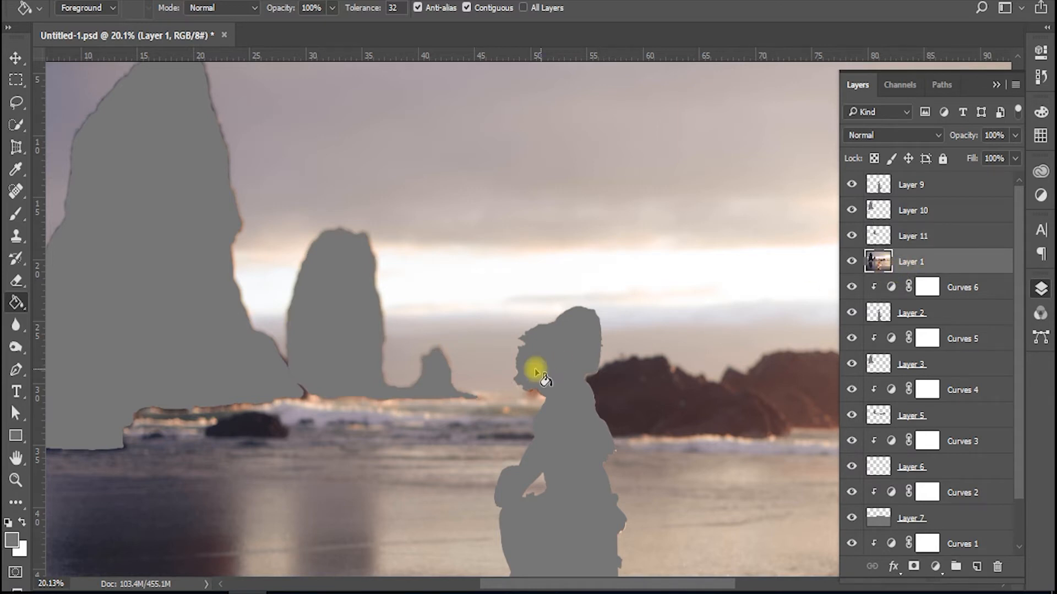
{"action": "left_click_drag", "start_coordinate": [664, 414], "coordinate": [538, 373]}
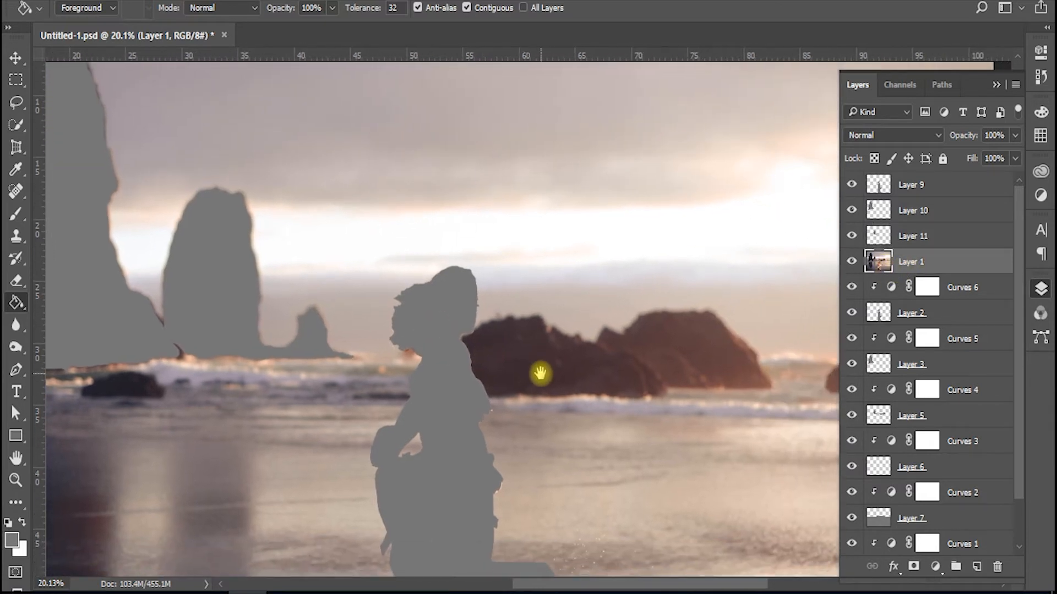
{"action": "left_click", "coordinate": [16, 130]}
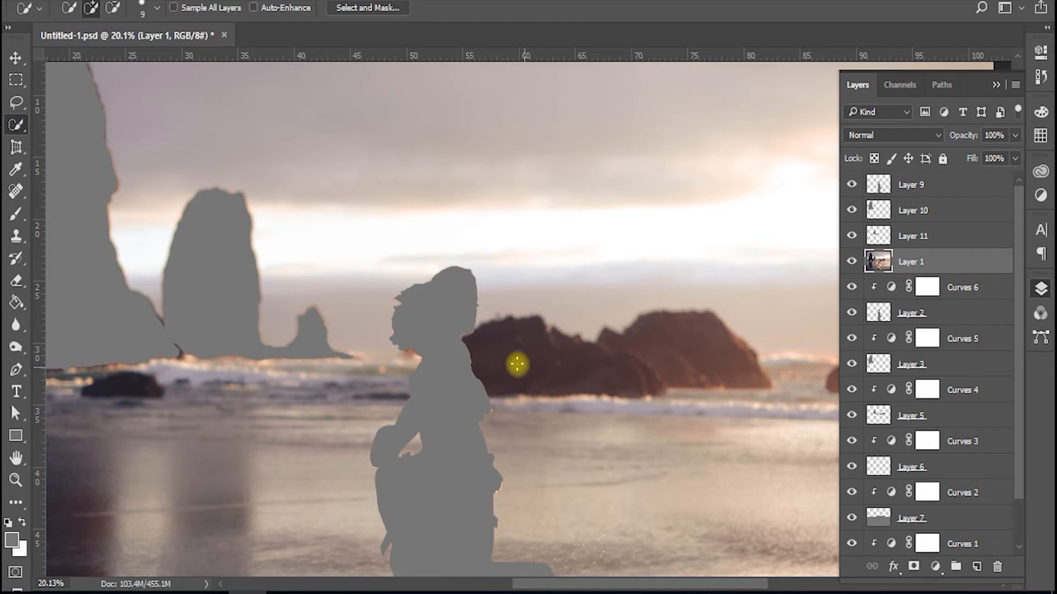
{"action": "left_click_drag", "start_coordinate": [524, 356], "coordinate": [557, 361]}
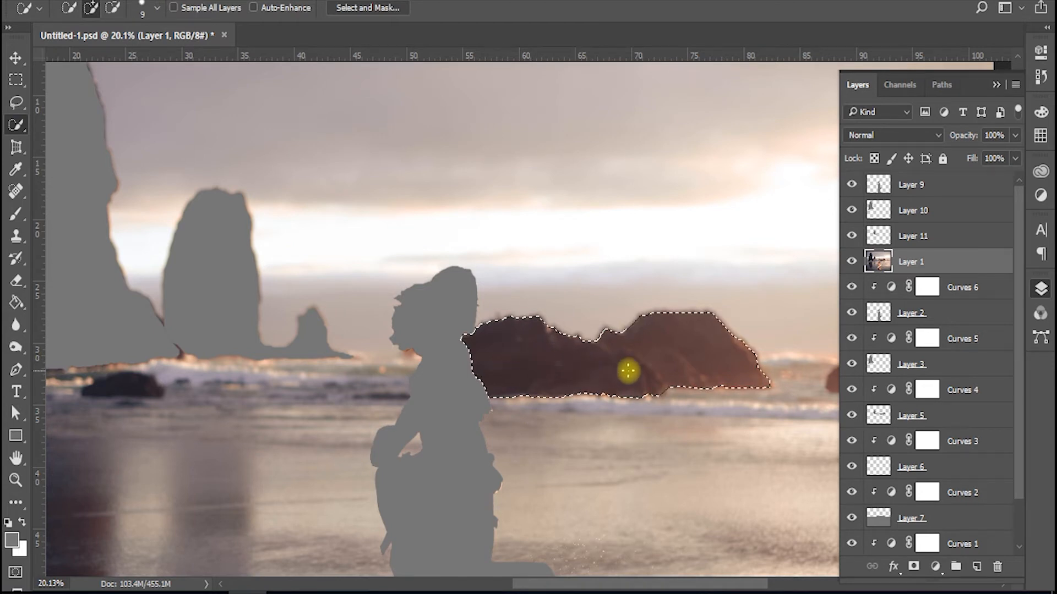
Step: Fill the selected pair of rocks behind the woman with the grey foreground color on a new layer and deselect
{"action": "left_click", "coordinate": [976, 567]}
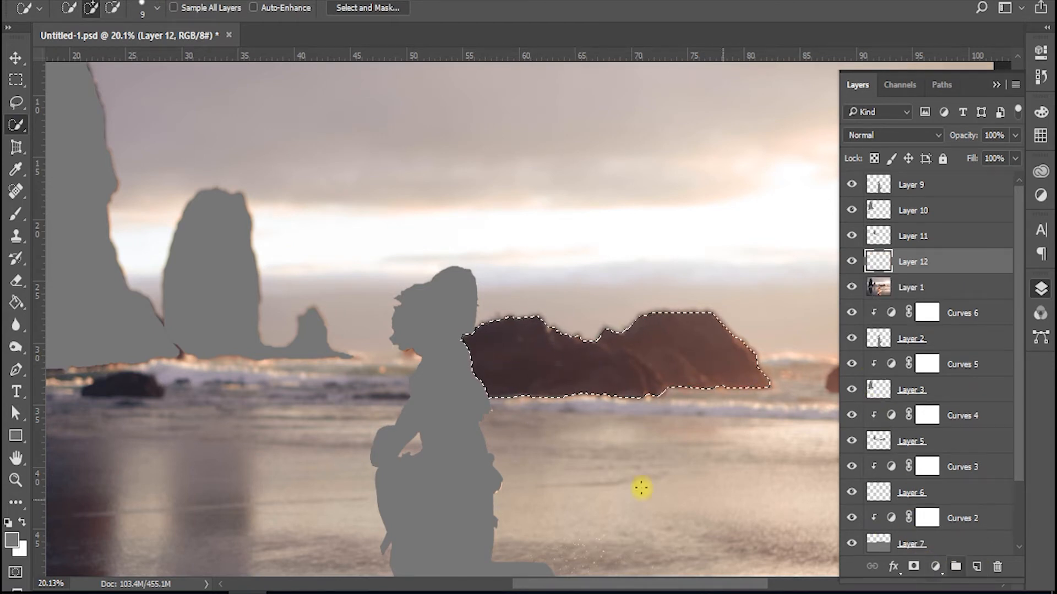
{"action": "left_click", "coordinate": [18, 303]}
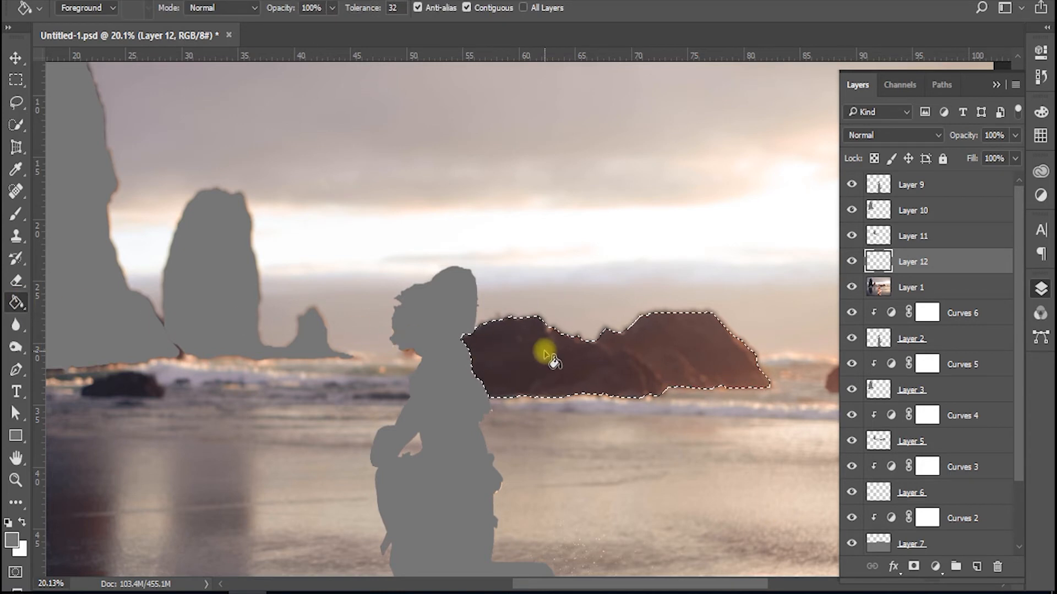
{"action": "left_click", "coordinate": [545, 352]}
{"action": "key", "text": "ctrl+d"}
Step: Select the small low rock near the photo's right edge on Layer 1 with the Quick Selection tool
{"action": "left_click_drag", "start_coordinate": [653, 311], "coordinate": [413, 269]}
{"action": "left_click", "coordinate": [879, 287]}
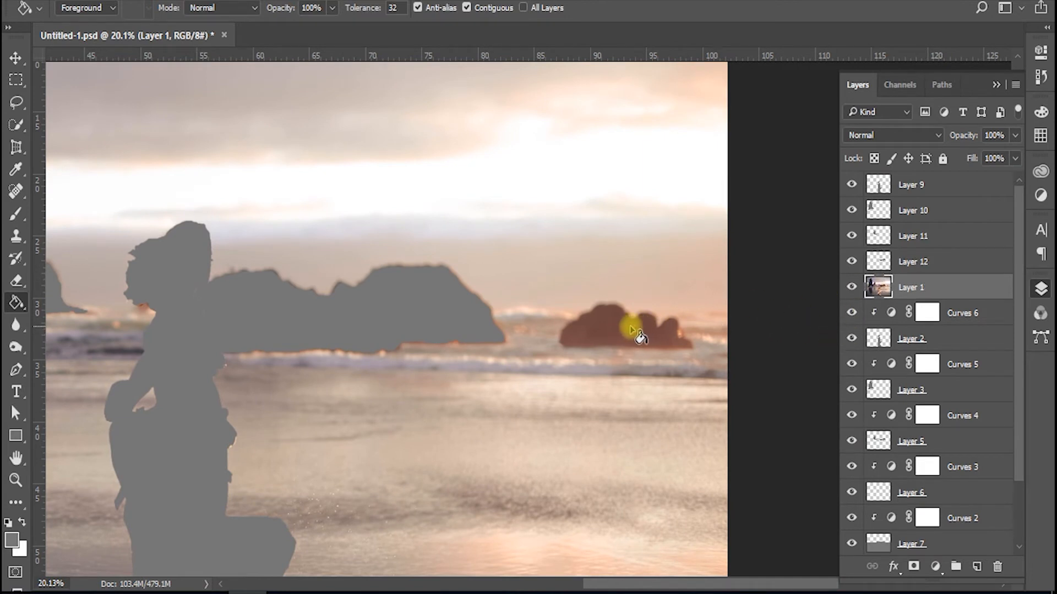
{"action": "left_click", "coordinate": [17, 125]}
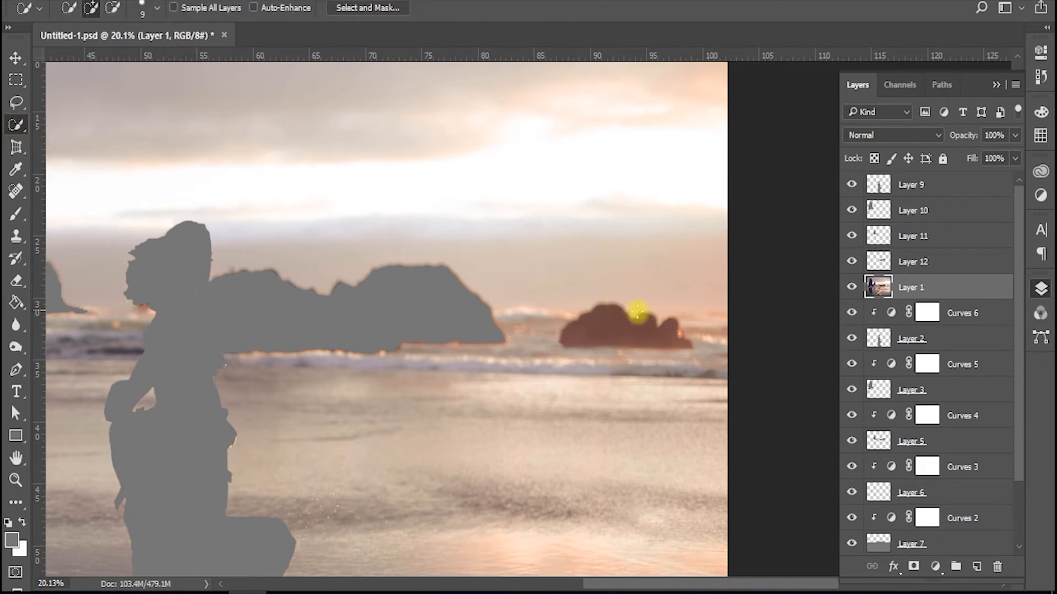
{"action": "left_click_drag", "start_coordinate": [641, 340], "coordinate": [668, 337]}
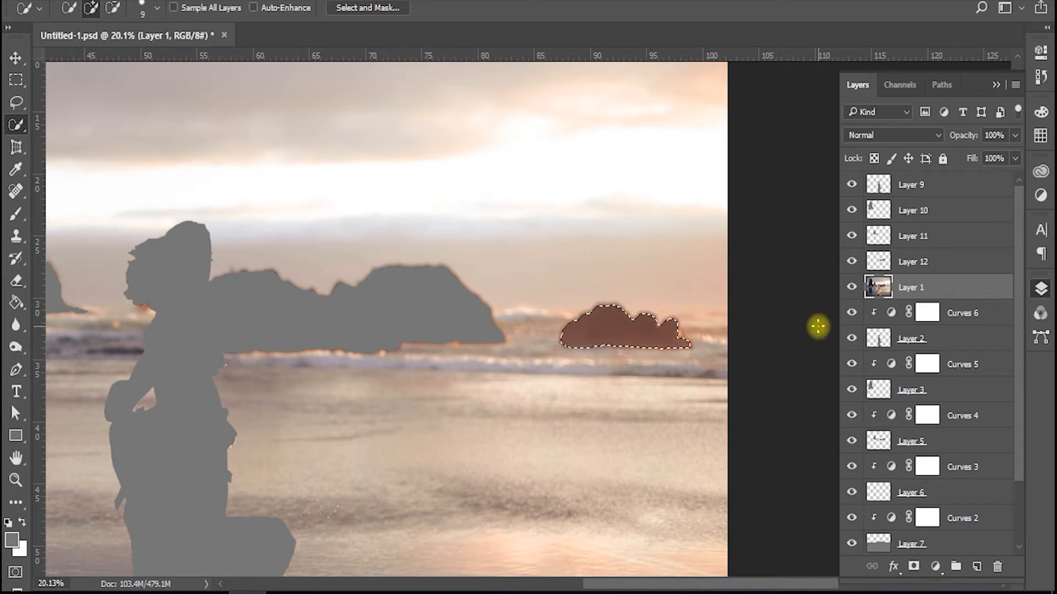
Step: Fill the selected small low rock with the grey foreground color on a new layer, deselect, and check that layer by toggling its visibility
{"action": "left_click", "coordinate": [977, 566]}
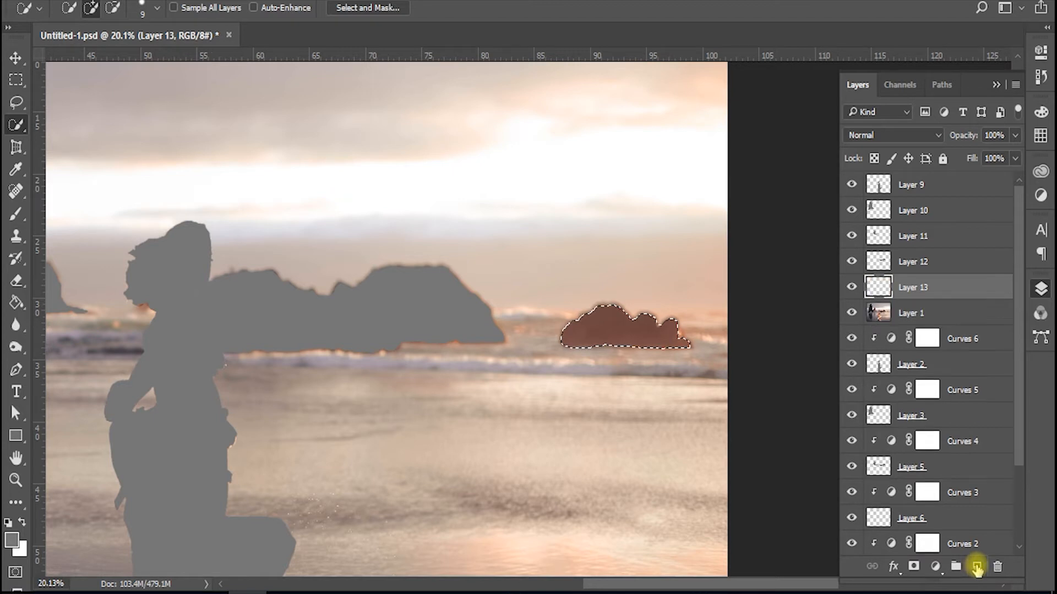
{"action": "left_click", "coordinate": [15, 301]}
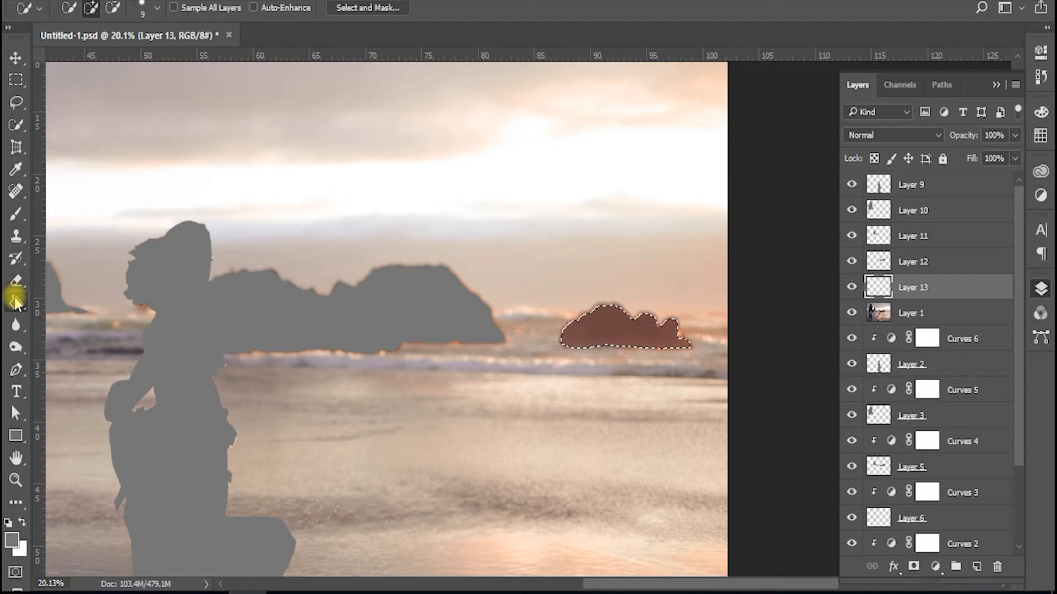
{"action": "left_click", "coordinate": [607, 332]}
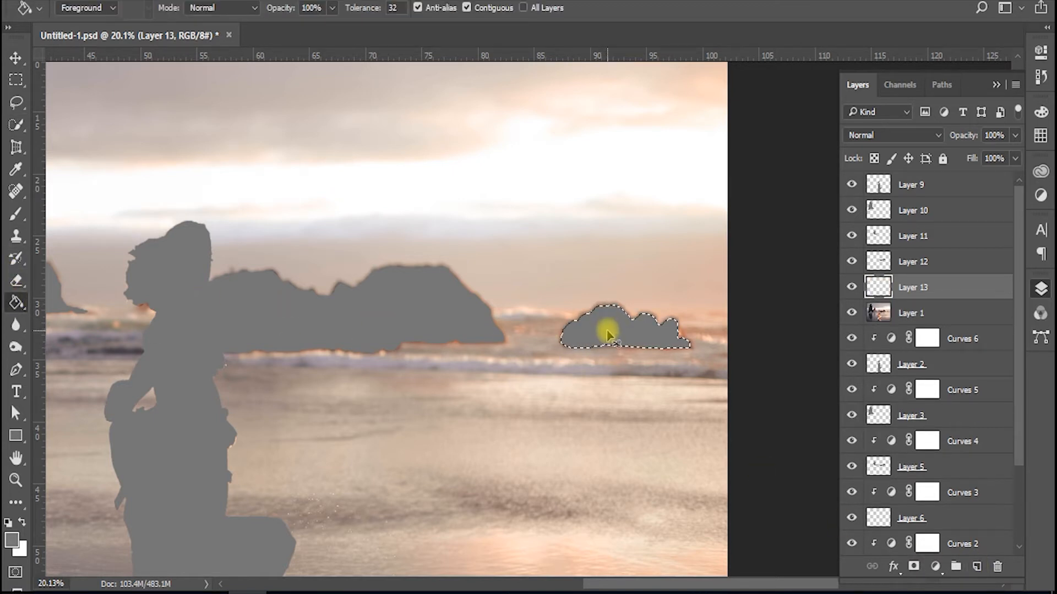
{"action": "key", "text": "ctrl+d"}
{"action": "scroll", "coordinate": [532, 330], "scroll_direction": "down", "scroll_amount": 7}
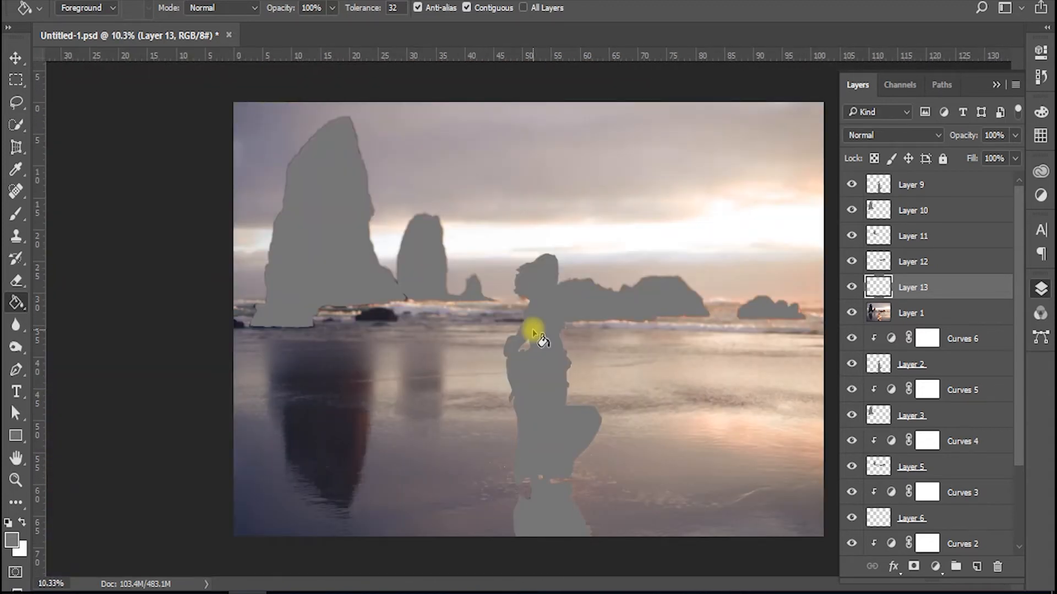
{"action": "left_click", "coordinate": [915, 287]}
{"action": "left_click", "coordinate": [851, 289]}
{"action": "left_click", "coordinate": [852, 288]}
Step: Trace the horizon with the Pen tool on Layer 1, from the photo's left edge to just beyond its right edge
{"action": "left_click", "coordinate": [911, 322]}
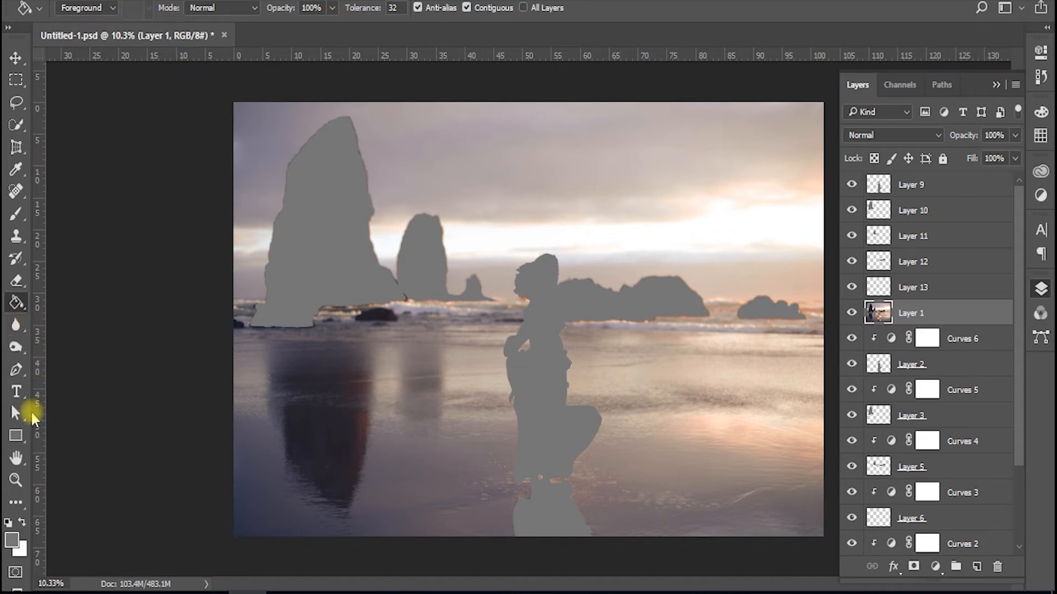
{"action": "left_click", "coordinate": [16, 370]}
{"action": "scroll", "coordinate": [329, 314], "scroll_direction": "up", "scroll_amount": 4}
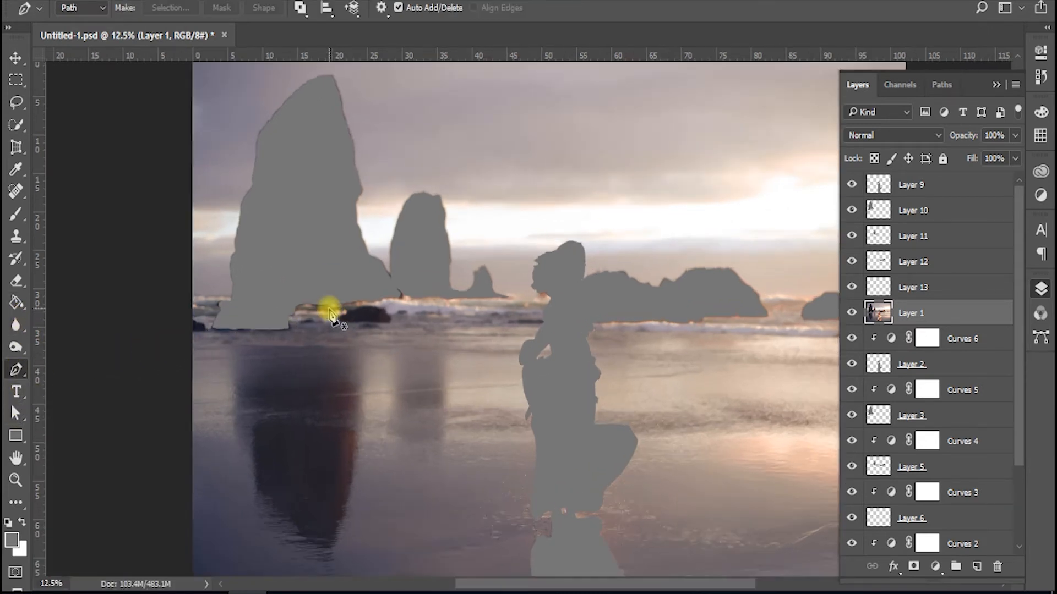
{"action": "left_click_drag", "start_coordinate": [425, 353], "coordinate": [377, 330]}
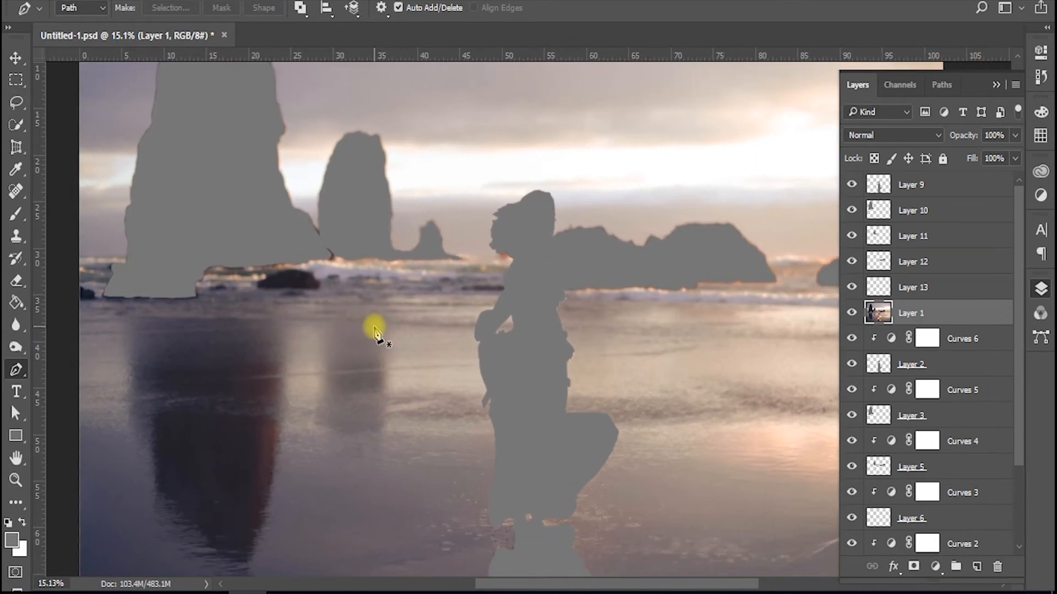
{"action": "scroll", "coordinate": [377, 330], "scroll_direction": "down", "scroll_amount": 1}
{"action": "left_click", "coordinate": [128, 269]}
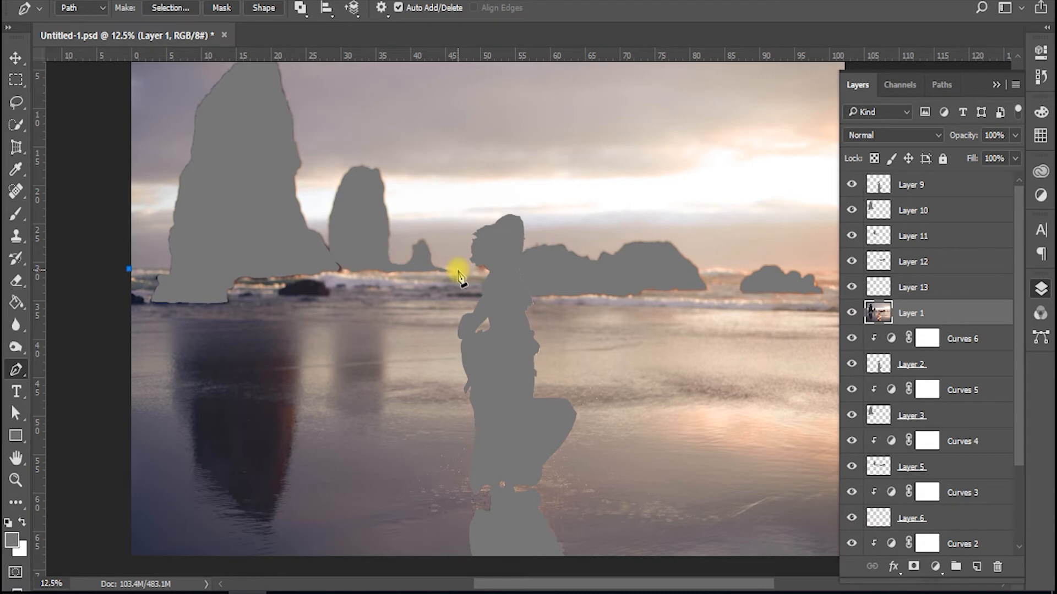
{"action": "left_click_drag", "start_coordinate": [477, 283], "coordinate": [610, 288]}
{"action": "left_click_drag", "start_coordinate": [700, 309], "coordinate": [482, 300]}
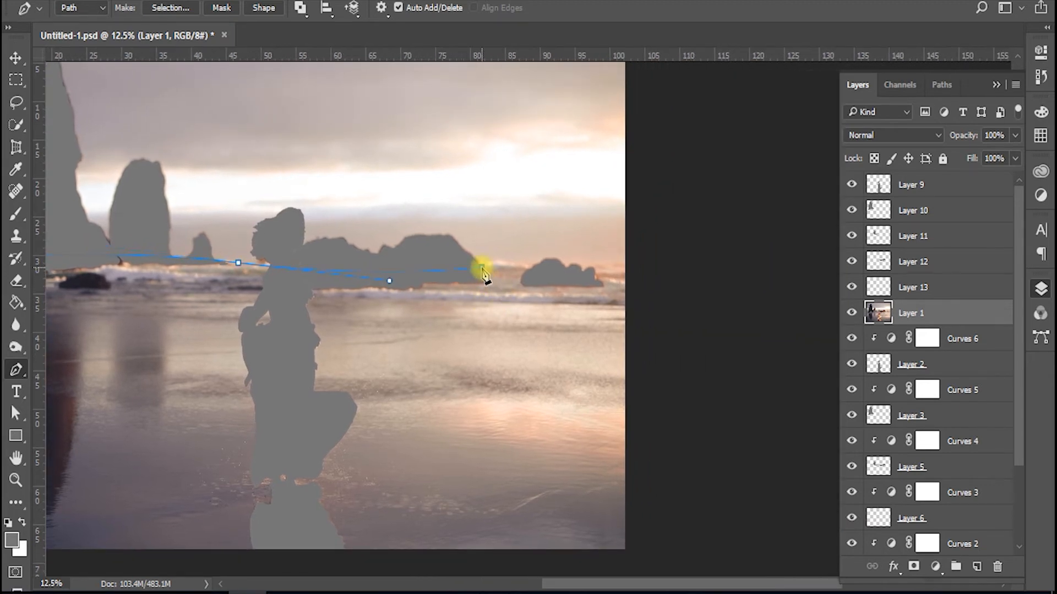
{"action": "left_click_drag", "start_coordinate": [624, 279], "coordinate": [688, 302]}
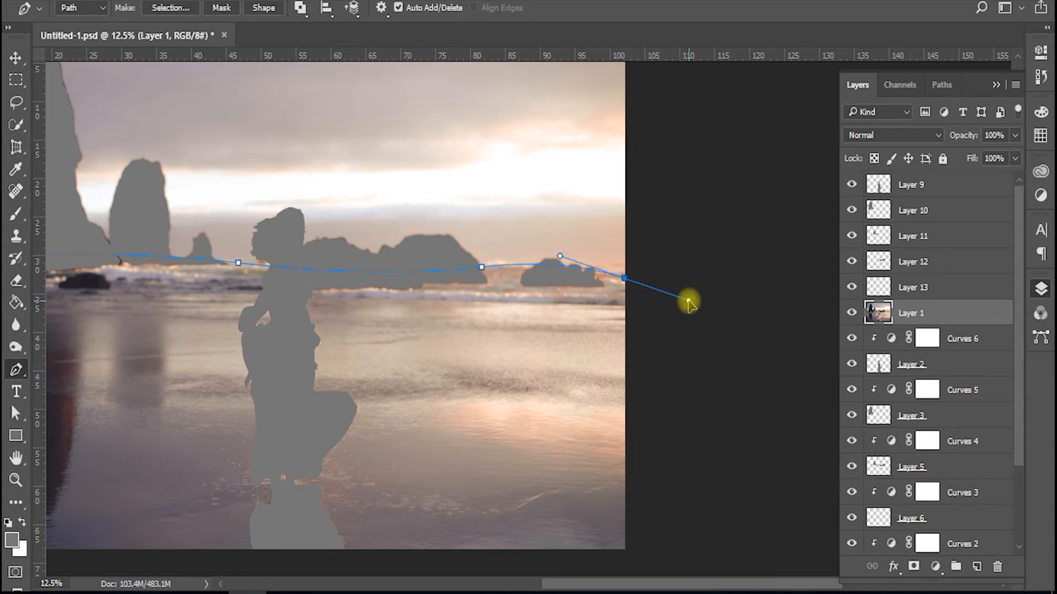
{"action": "left_click", "coordinate": [625, 280], "text": "alt"}
{"action": "left_click_drag", "start_coordinate": [688, 323], "coordinate": [619, 288]}
{"action": "left_click", "coordinate": [578, 251]}
Step: Close the horizon path around the sea and beach just outside the photo's lower corners and convert it to a selection
{"action": "scroll", "coordinate": [596, 280], "scroll_direction": "down", "scroll_amount": 4}
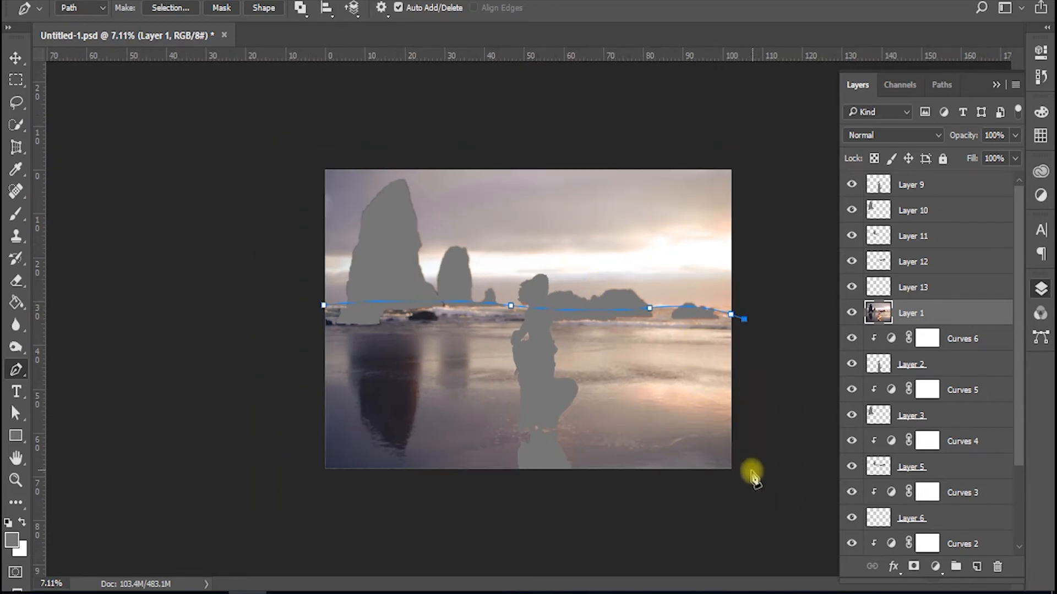
{"action": "left_click", "coordinate": [743, 472]}
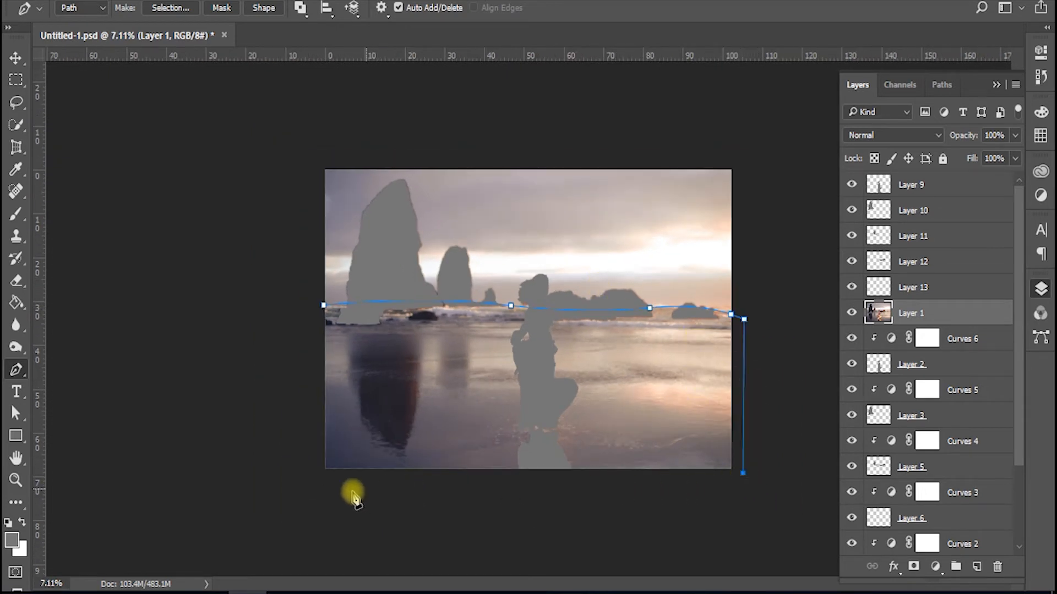
{"action": "left_click", "coordinate": [319, 473]}
{"action": "left_click", "coordinate": [323, 306]}
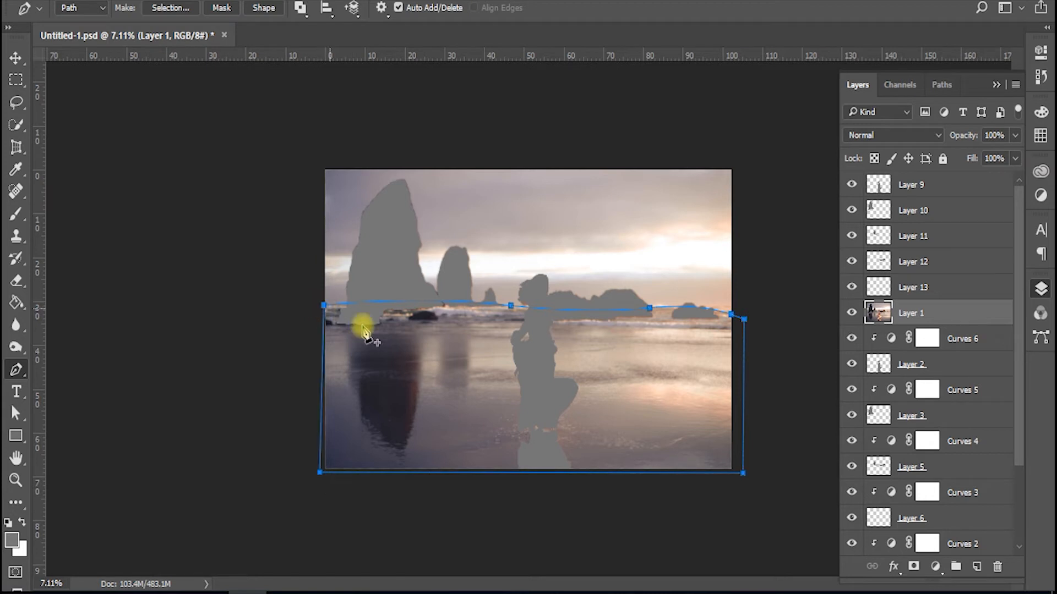
{"action": "key", "text": "ctrl+Return"}
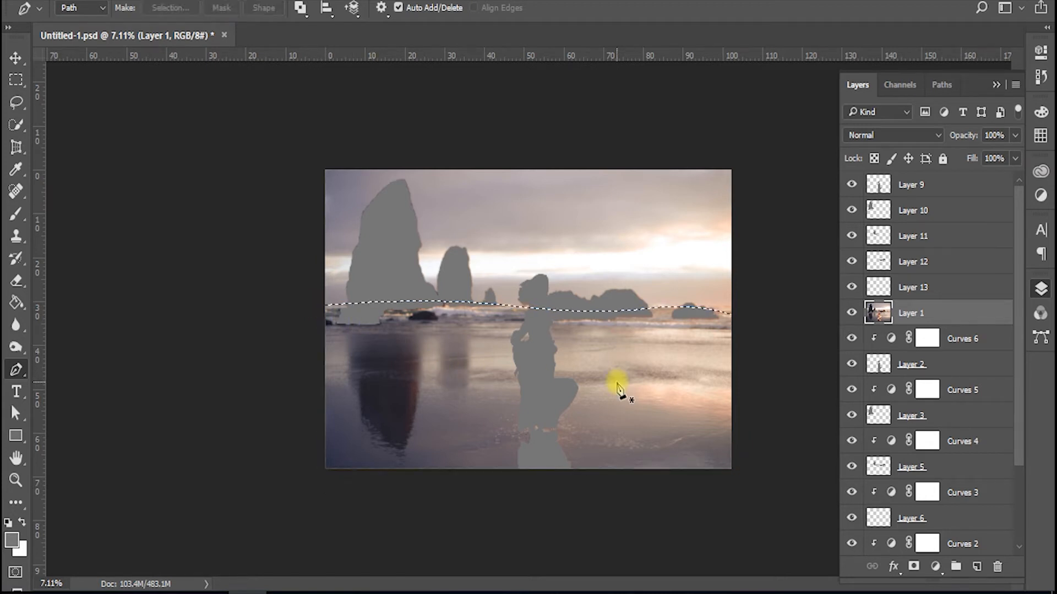
Step: Fill the selected sea and beach area with the grey foreground color on a new layer
{"action": "left_click", "coordinate": [977, 568]}
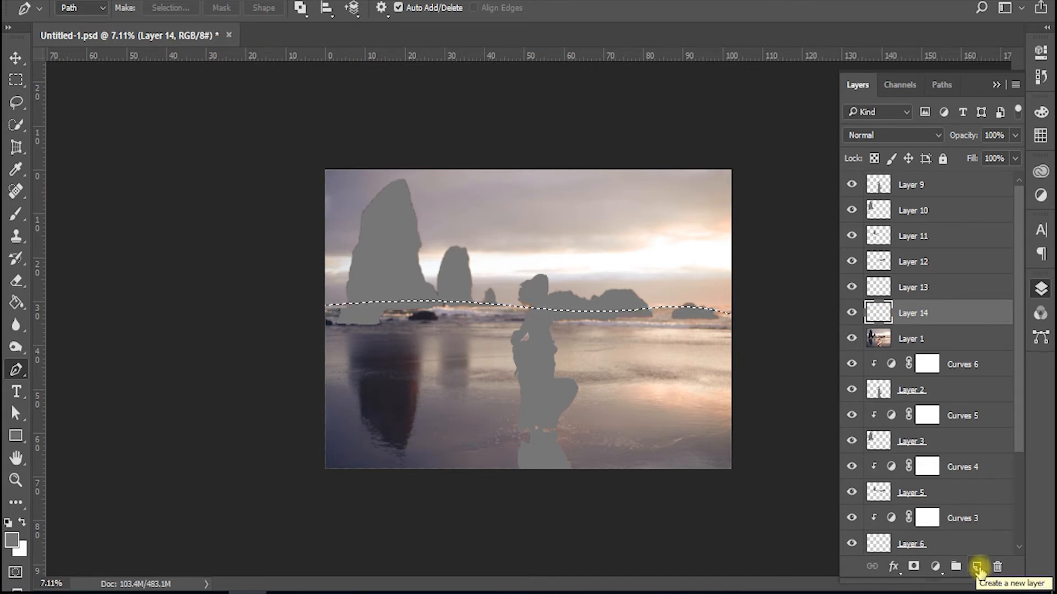
{"action": "left_click", "coordinate": [16, 302]}
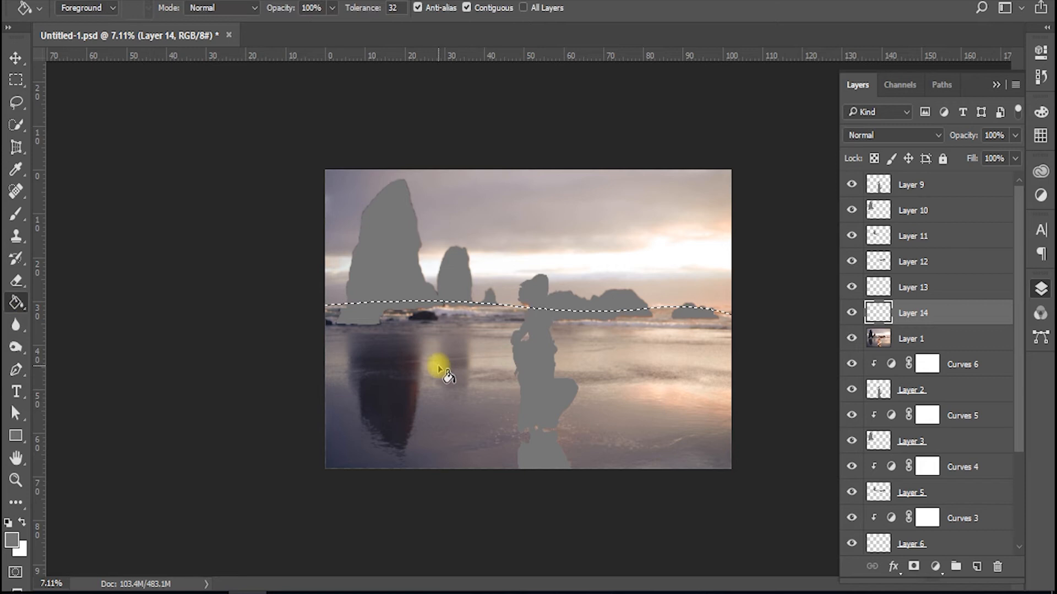
{"action": "left_click", "coordinate": [440, 368]}
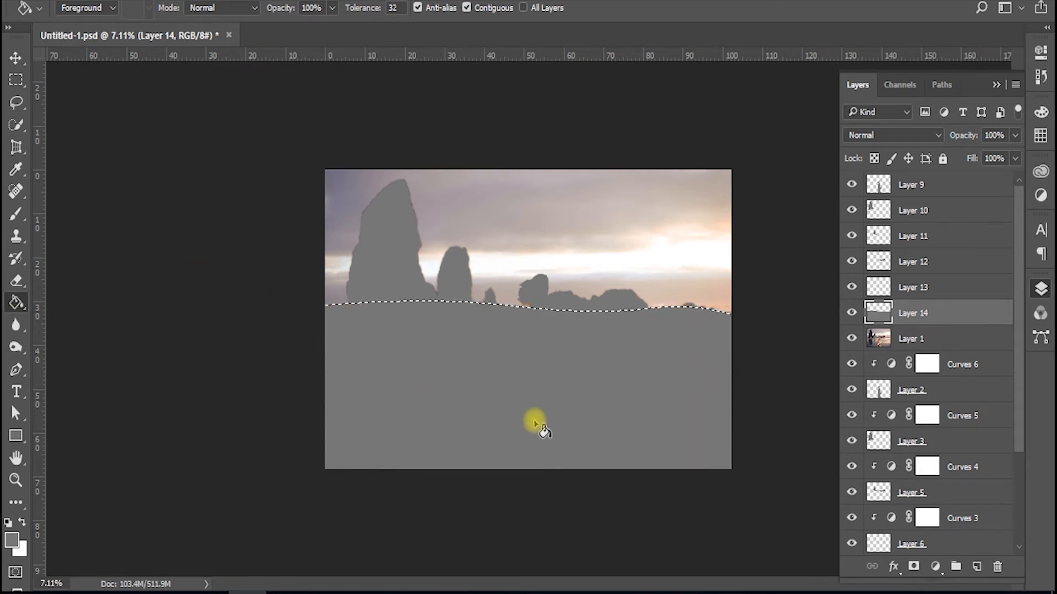
Step: Invert the selection to the sky, fill it with grey on a new layer placed directly below Layer 14, and deselect
{"action": "key", "text": "shift+ctrl+i"}
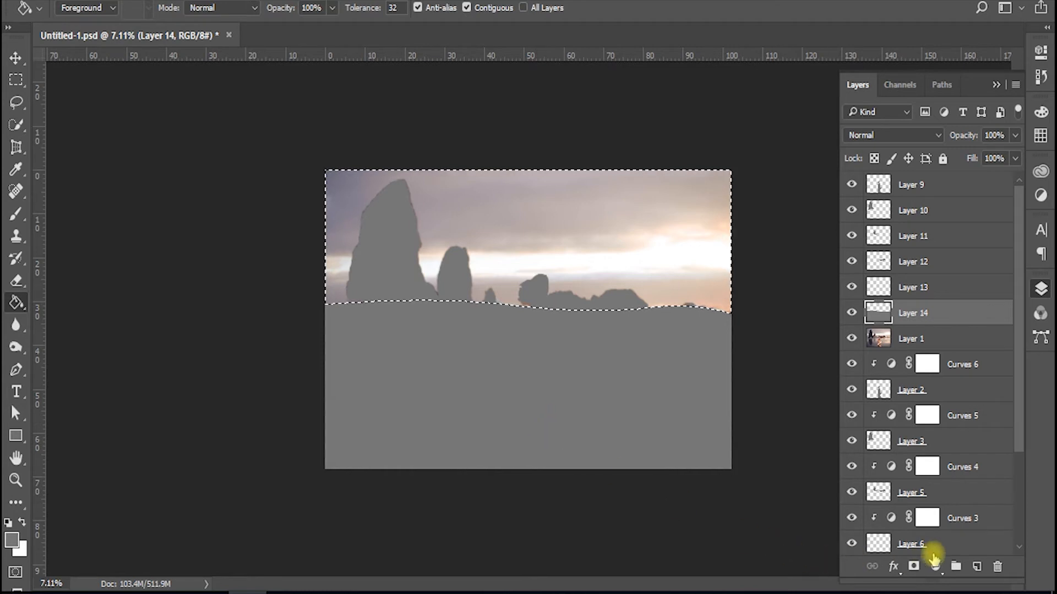
{"action": "left_click", "coordinate": [977, 566]}
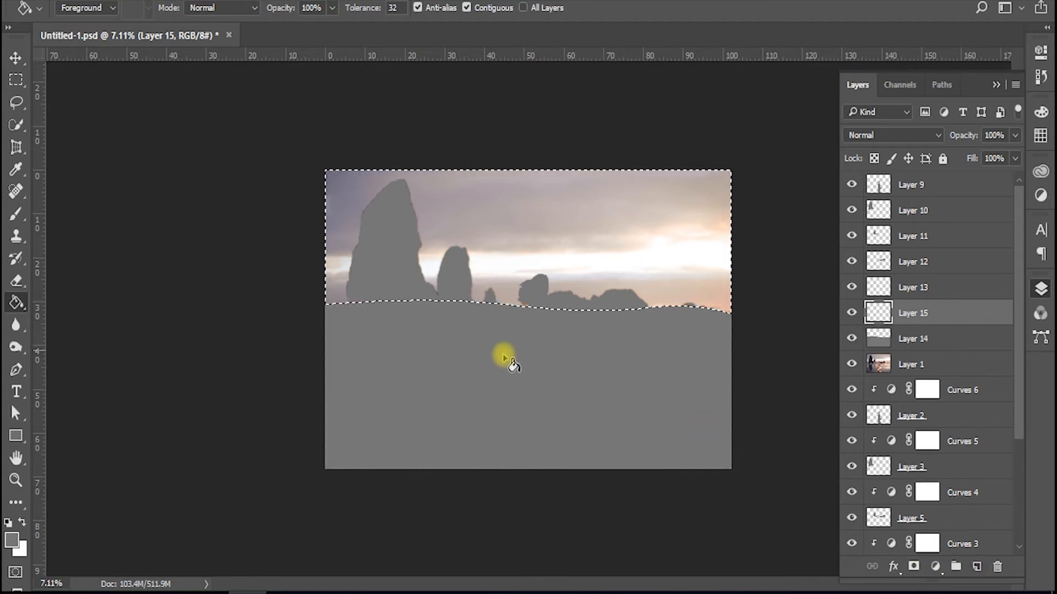
{"action": "left_click_drag", "start_coordinate": [934, 319], "coordinate": [927, 344]}
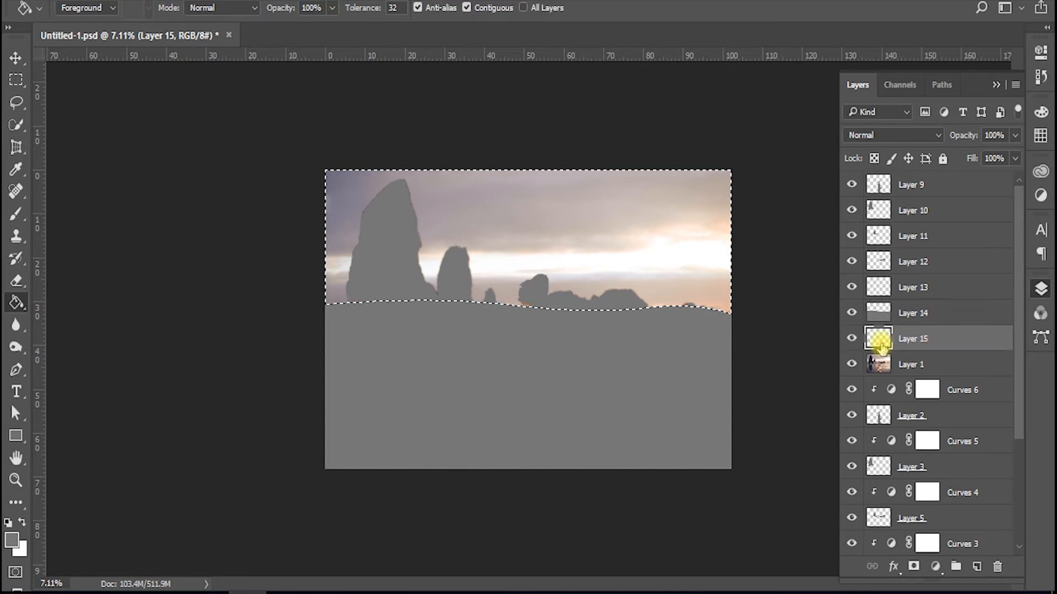
{"action": "left_click", "coordinate": [541, 260]}
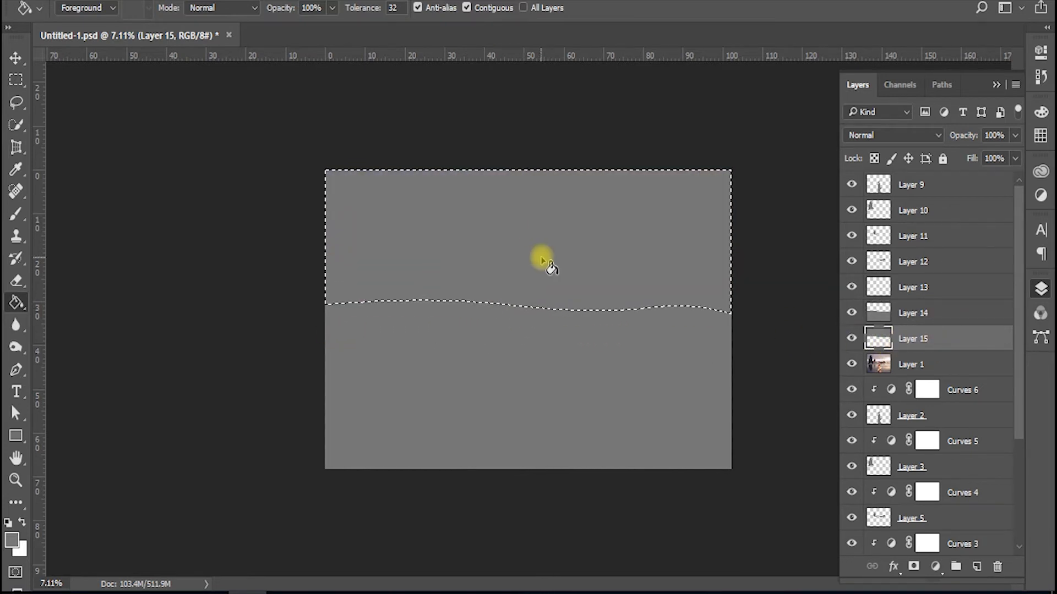
{"action": "left_click", "coordinate": [15, 57]}
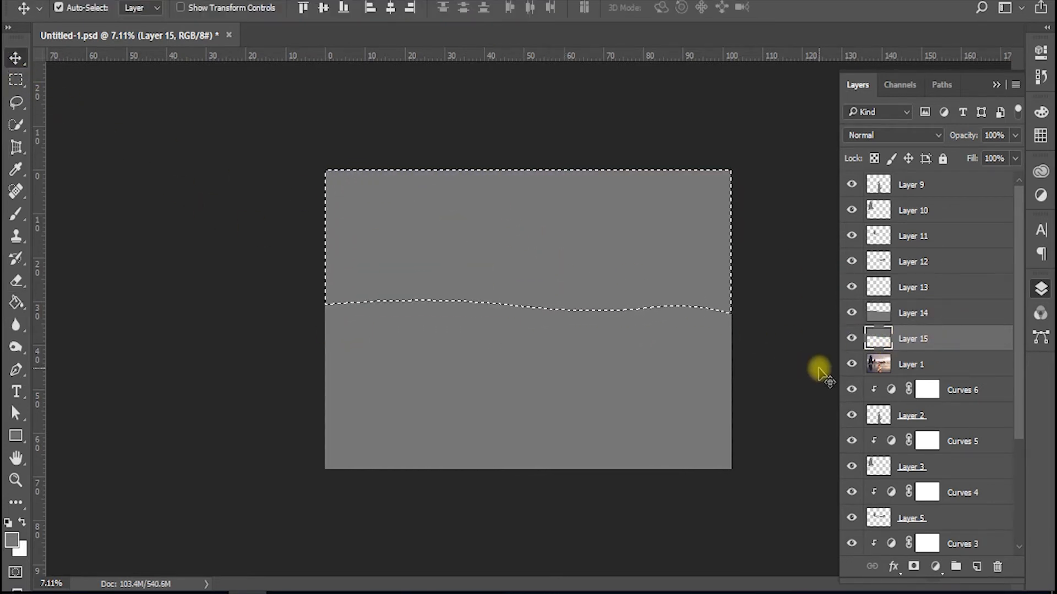
{"action": "key", "text": "ctrl+d"}
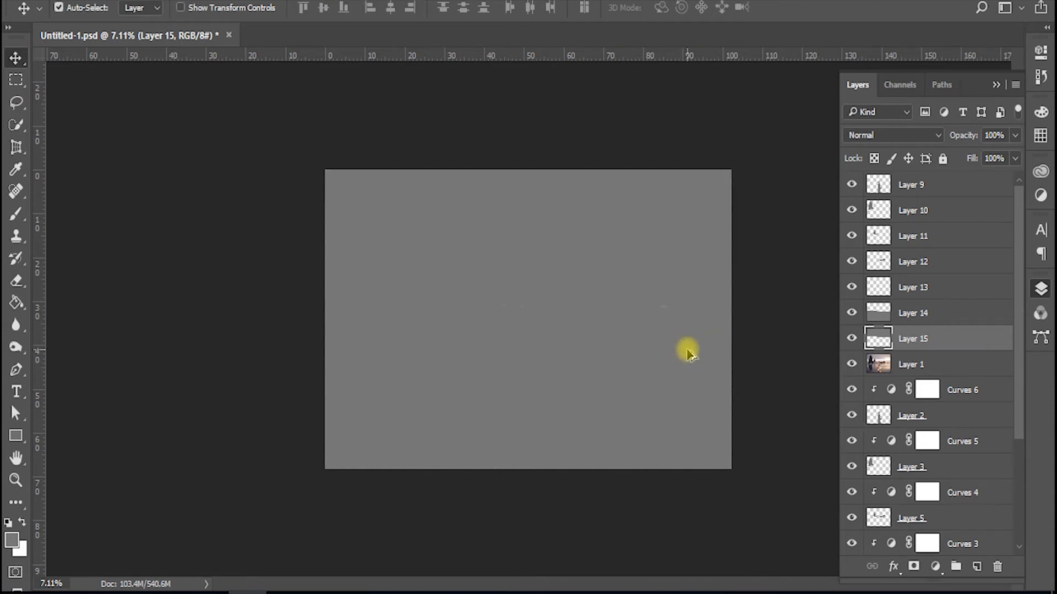
Step: Paint over the faint light seam along the horizon on Layer 14 with the grey Brush
{"action": "scroll", "coordinate": [688, 353], "scroll_direction": "up", "scroll_amount": 5}
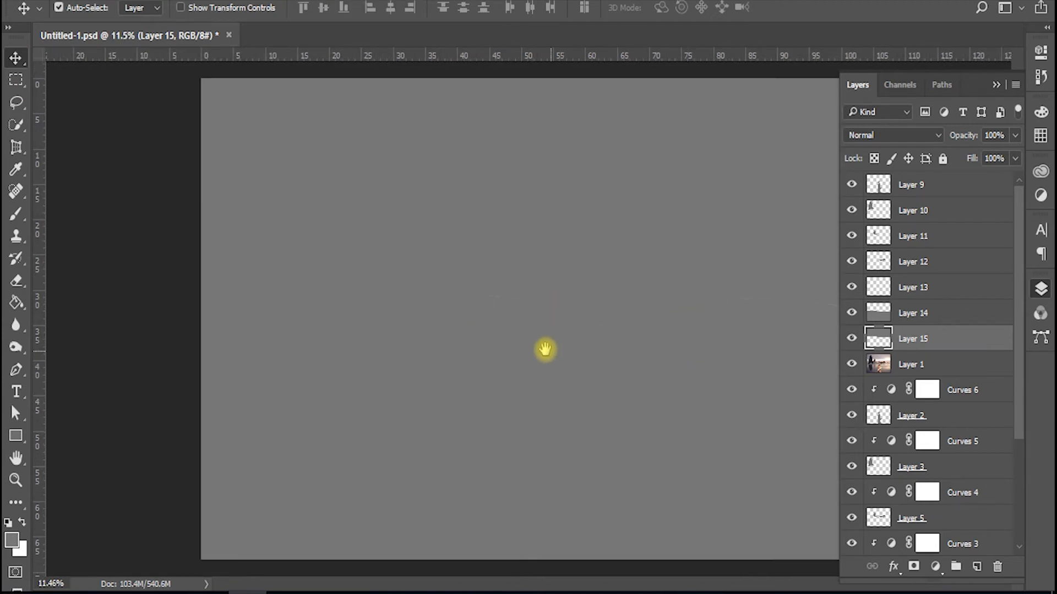
{"action": "scroll", "coordinate": [633, 349], "scroll_direction": "up", "scroll_amount": 2}
{"action": "left_click_drag", "start_coordinate": [663, 349], "coordinate": [559, 351]}
{"action": "left_click", "coordinate": [879, 319]}
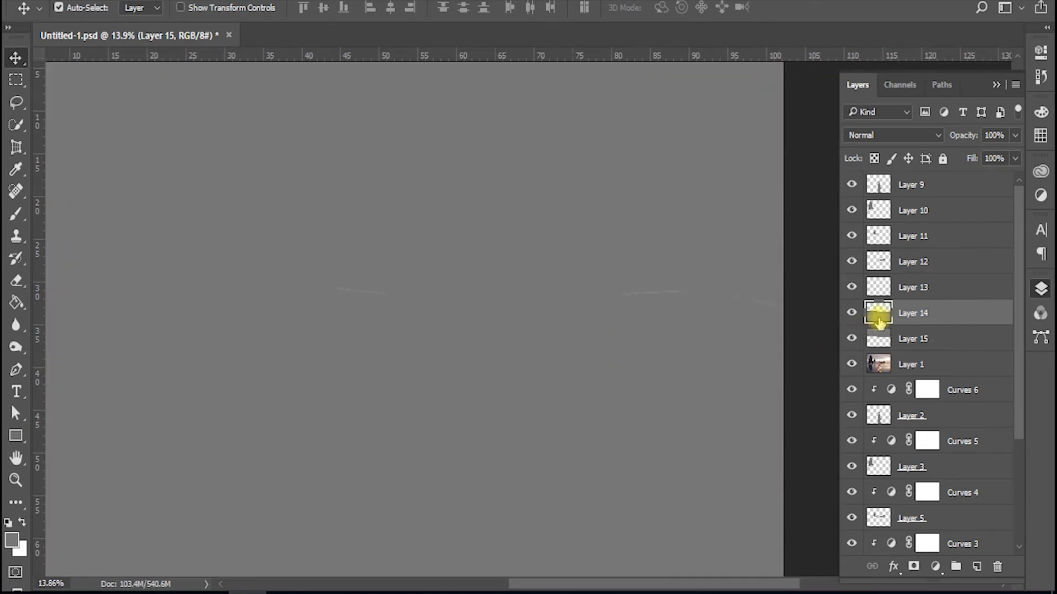
{"action": "left_click", "coordinate": [16, 214]}
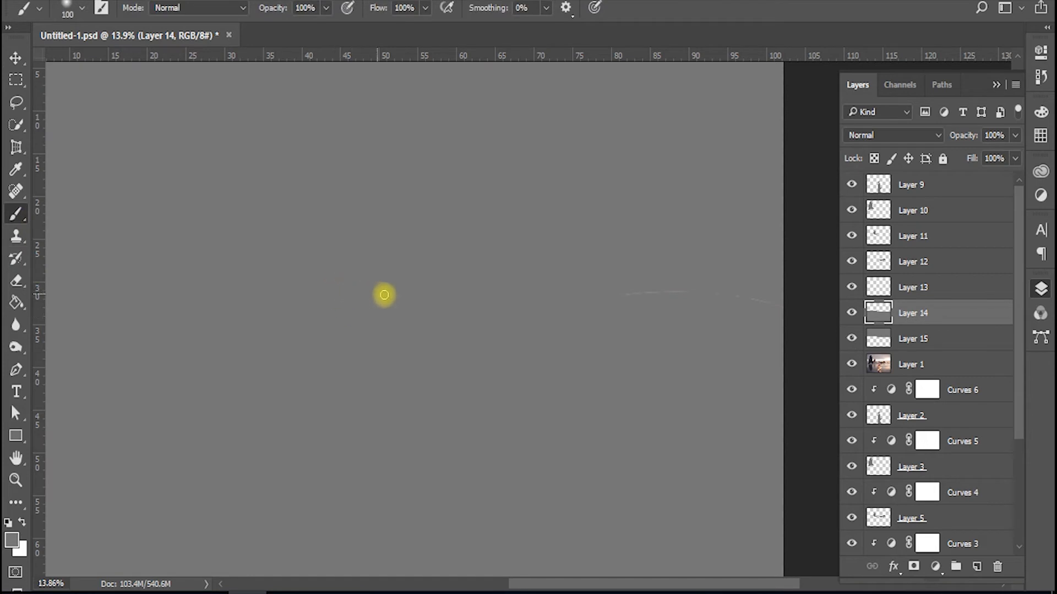
{"action": "left_click_drag", "start_coordinate": [660, 294], "coordinate": [783, 307]}
{"action": "key", "text": "space"}
{"action": "left_click_drag", "start_coordinate": [422, 326], "coordinate": [453, 300]}
{"action": "scroll", "coordinate": [507, 305], "scroll_direction": "down", "scroll_amount": 3}
{"action": "scroll", "coordinate": [507, 305], "scroll_direction": "down", "scroll_amount": 1}
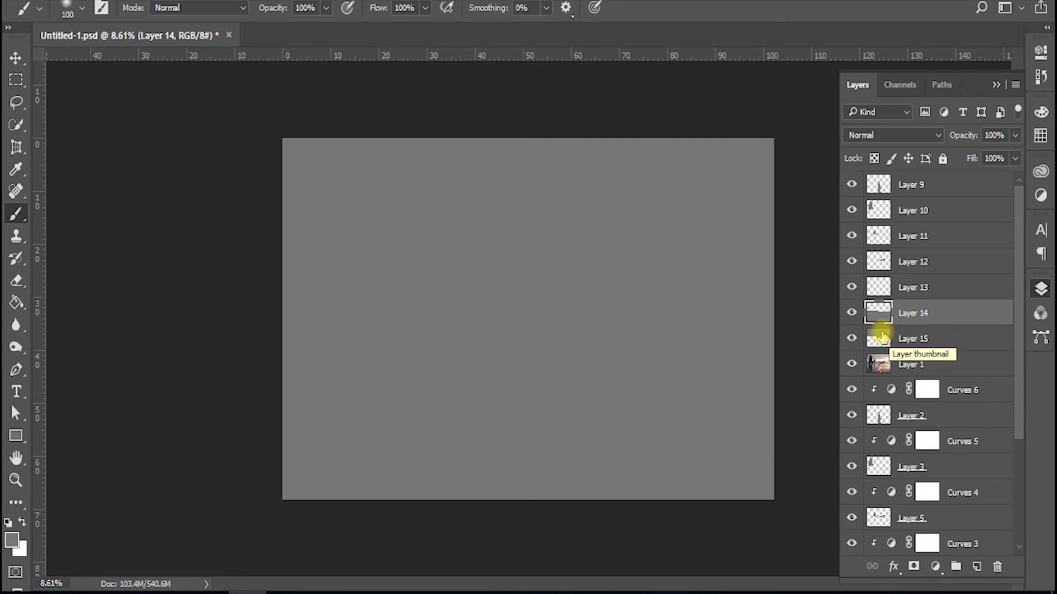
Step: Move the sky's Layer 15 above Layer 14 and check both layers by toggling their visibility
{"action": "left_click", "coordinate": [851, 314]}
{"action": "left_click", "coordinate": [851, 314]}
{"action": "left_click", "coordinate": [851, 340]}
{"action": "left_click", "coordinate": [851, 339]}
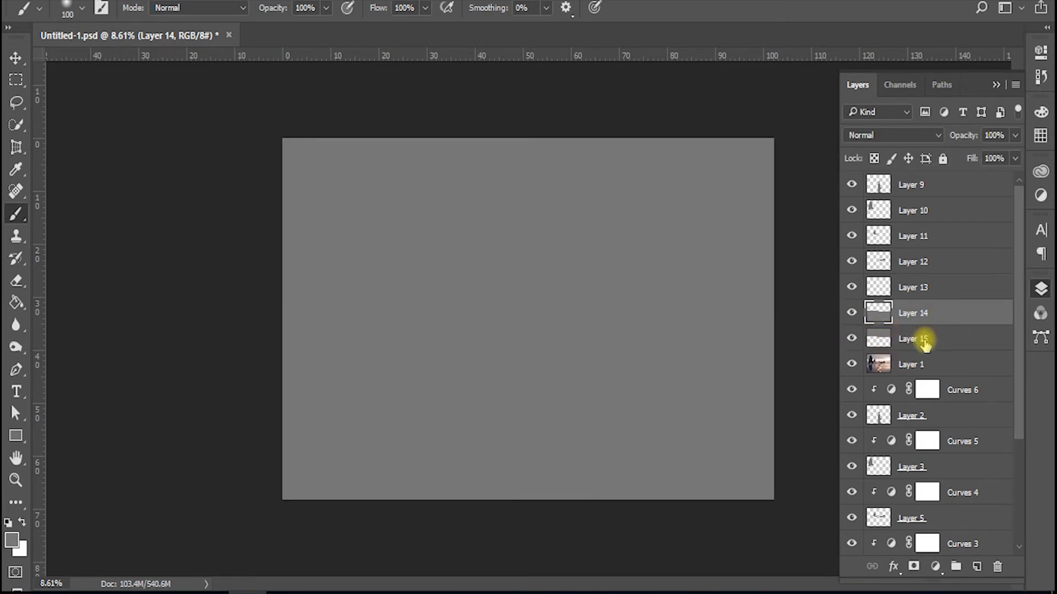
{"action": "left_click", "coordinate": [924, 344]}
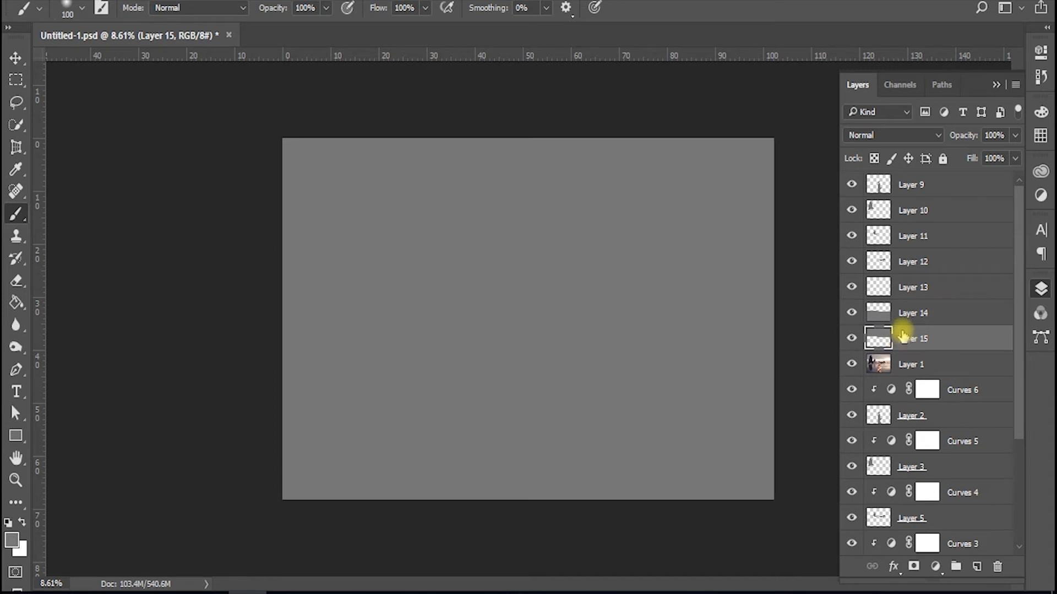
{"action": "left_click_drag", "start_coordinate": [911, 324], "coordinate": [914, 309]}
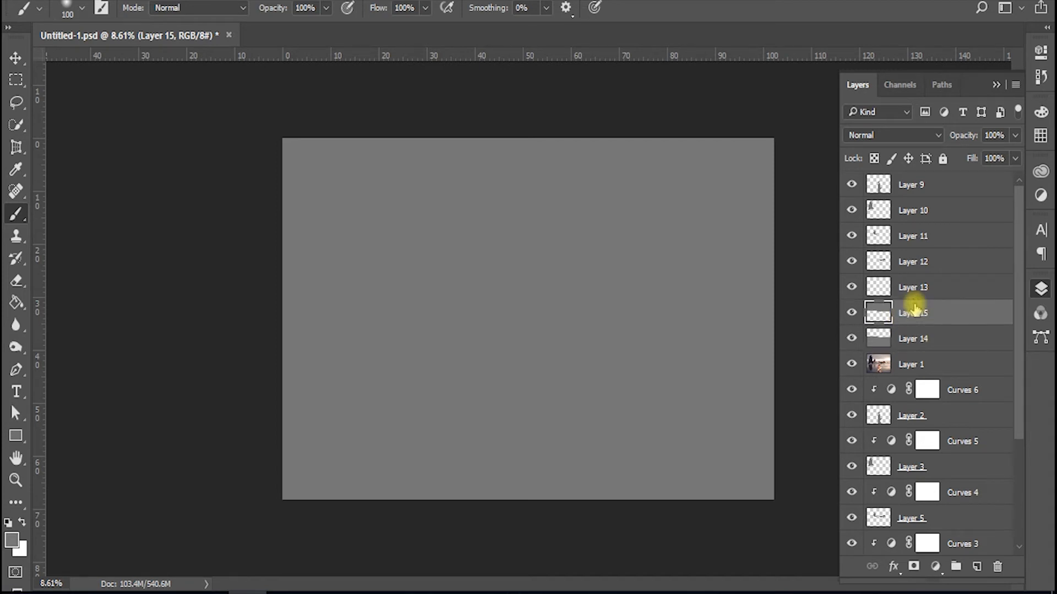
{"action": "left_click", "coordinate": [917, 341]}
{"action": "left_click", "coordinate": [853, 340]}
{"action": "left_click", "coordinate": [854, 340]}
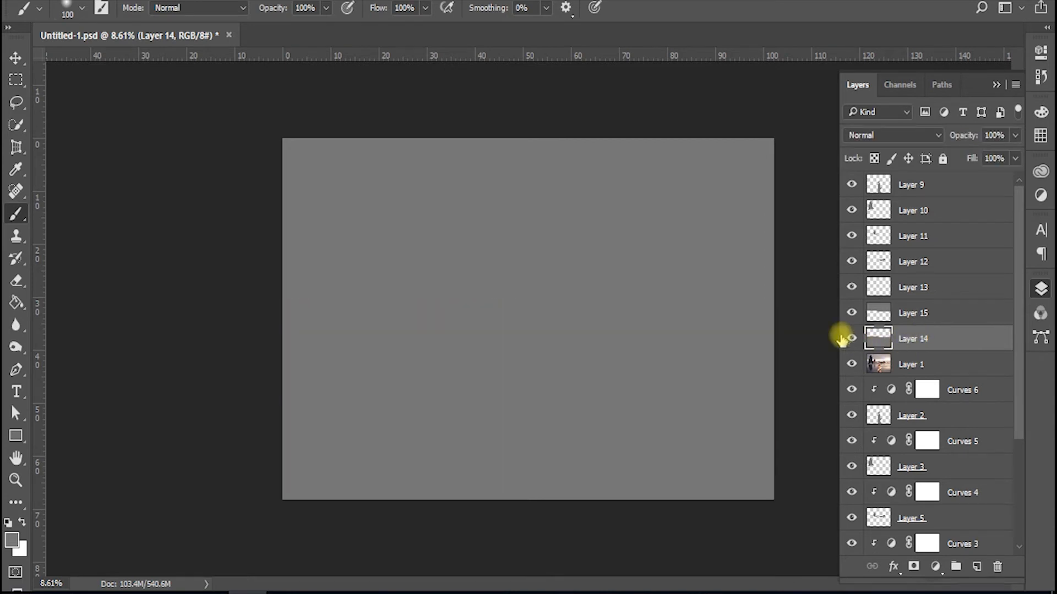
Step: Add a Curves adjustment clipped to the woman's Layer 9 and move its white point inward to lighten her grey shape
{"action": "left_click", "coordinate": [909, 185]}
{"action": "left_click", "coordinate": [937, 568]}
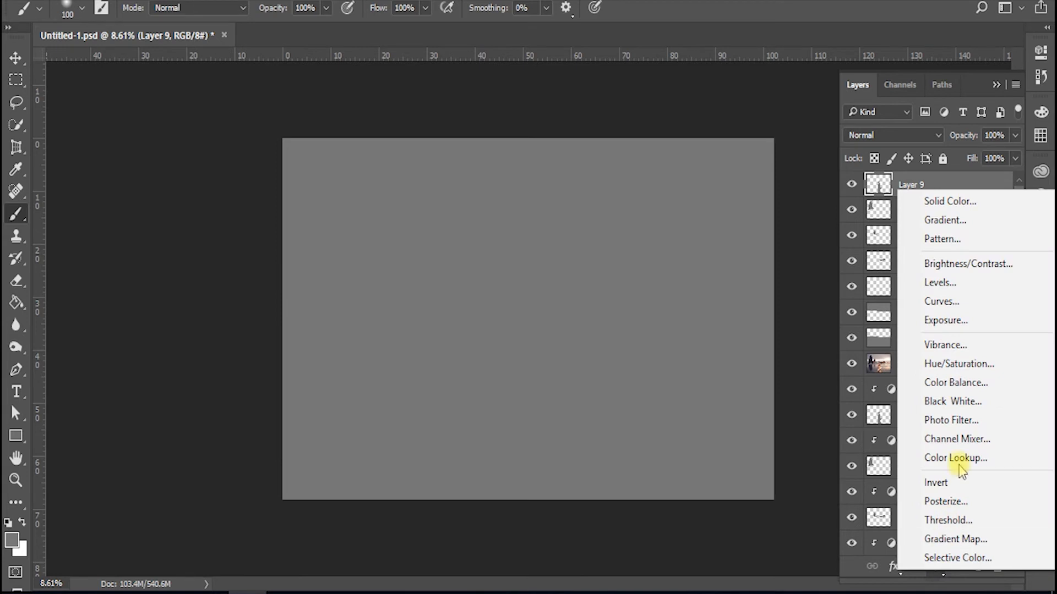
{"action": "left_click", "coordinate": [947, 302]}
{"action": "left_click_drag", "start_coordinate": [996, 142], "coordinate": [992, 144]}
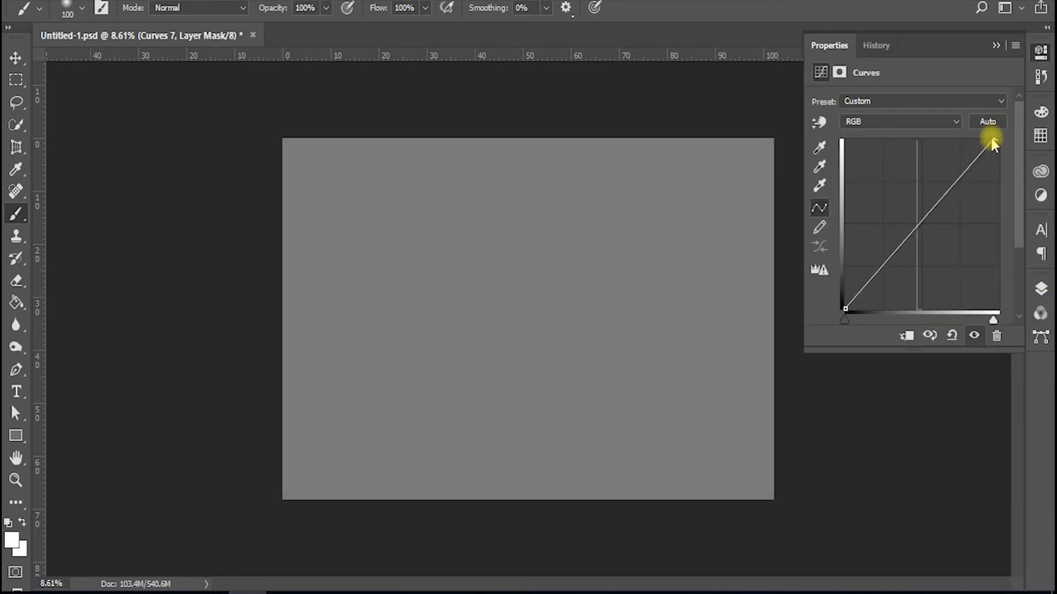
{"action": "left_click_drag", "start_coordinate": [992, 139], "coordinate": [969, 131]}
{"action": "left_click", "coordinate": [906, 336]}
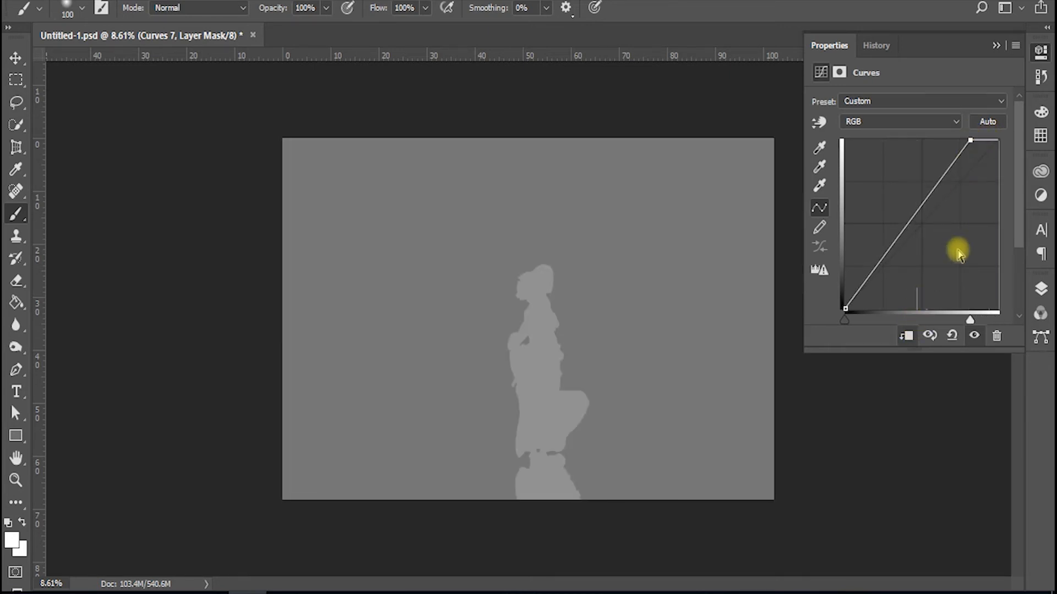
{"action": "left_click_drag", "start_coordinate": [970, 140], "coordinate": [969, 140]}
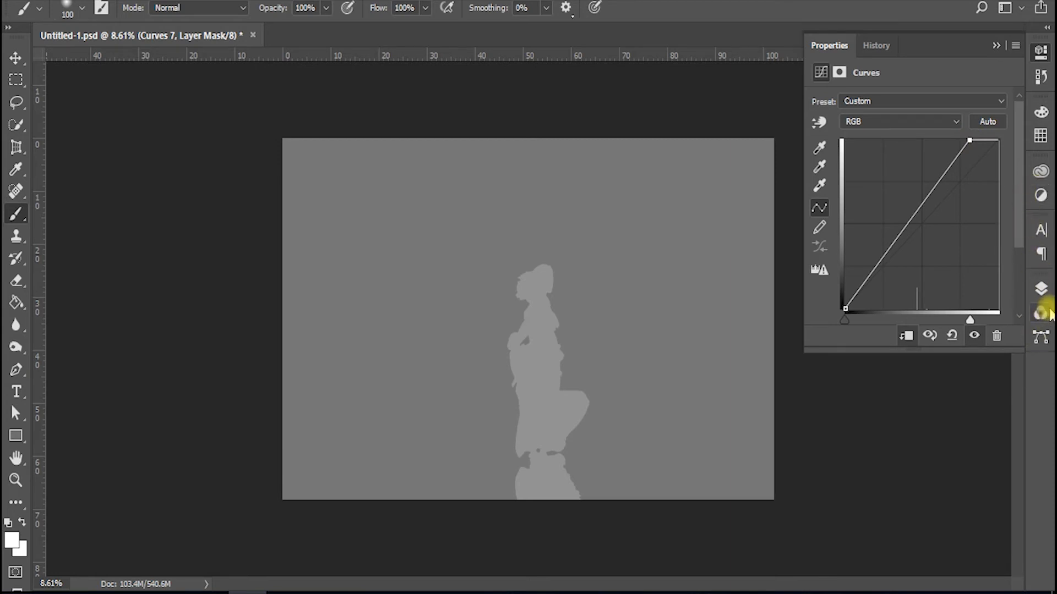
Step: Add a Curves adjustment clipped to the large rock's Layer 10 and move its white point slightly inward to lighten the shape
{"action": "left_click", "coordinate": [1039, 288]}
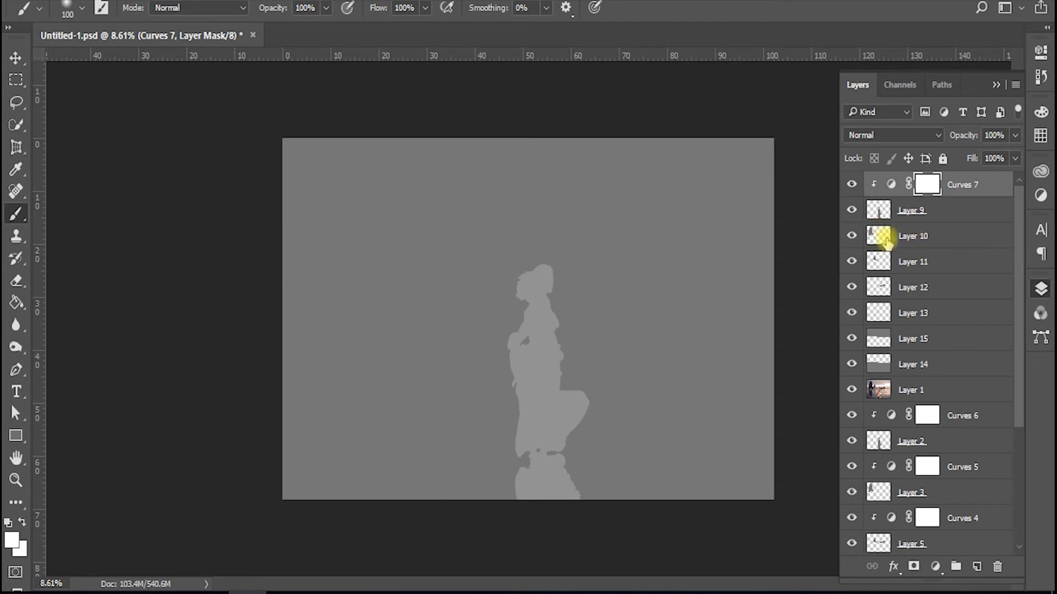
{"action": "left_click", "coordinate": [921, 238]}
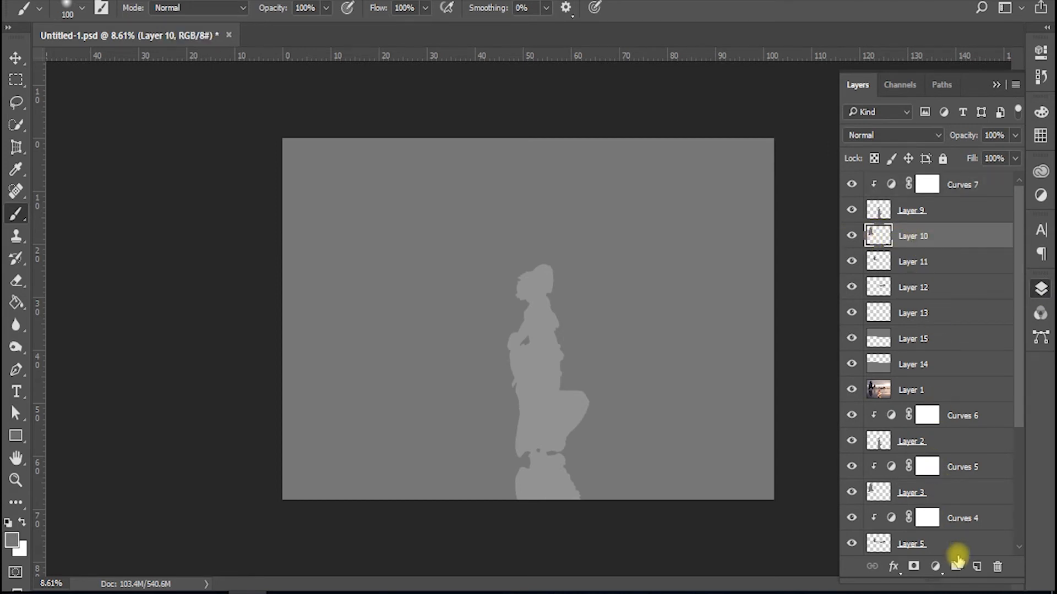
{"action": "left_click", "coordinate": [936, 568]}
{"action": "left_click", "coordinate": [935, 297]}
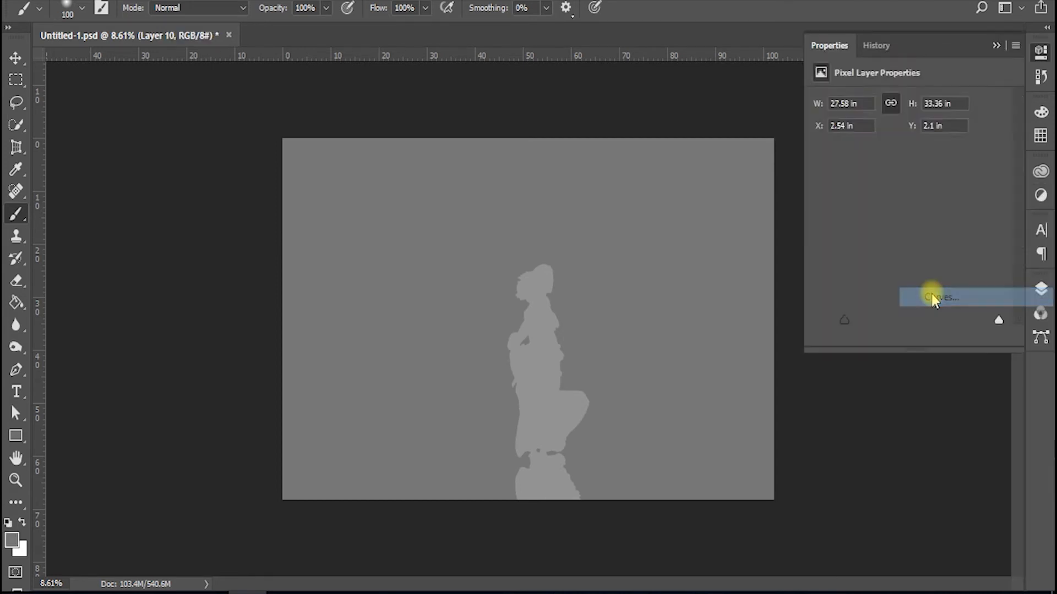
{"action": "left_click_drag", "start_coordinate": [997, 140], "coordinate": [990, 140]}
{"action": "left_click", "coordinate": [907, 336]}
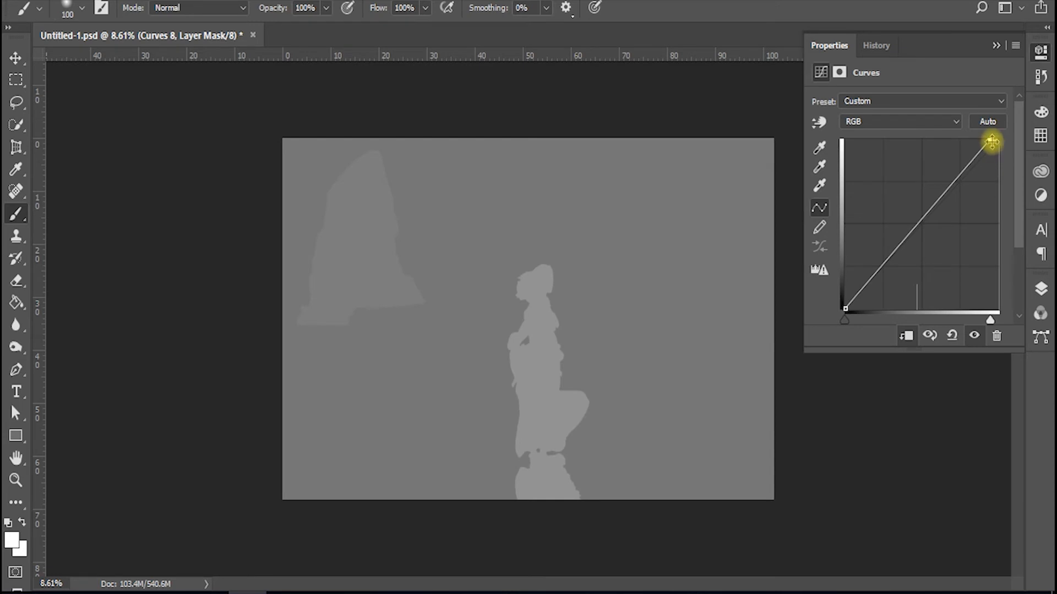
{"action": "left_click_drag", "start_coordinate": [992, 141], "coordinate": [995, 141]}
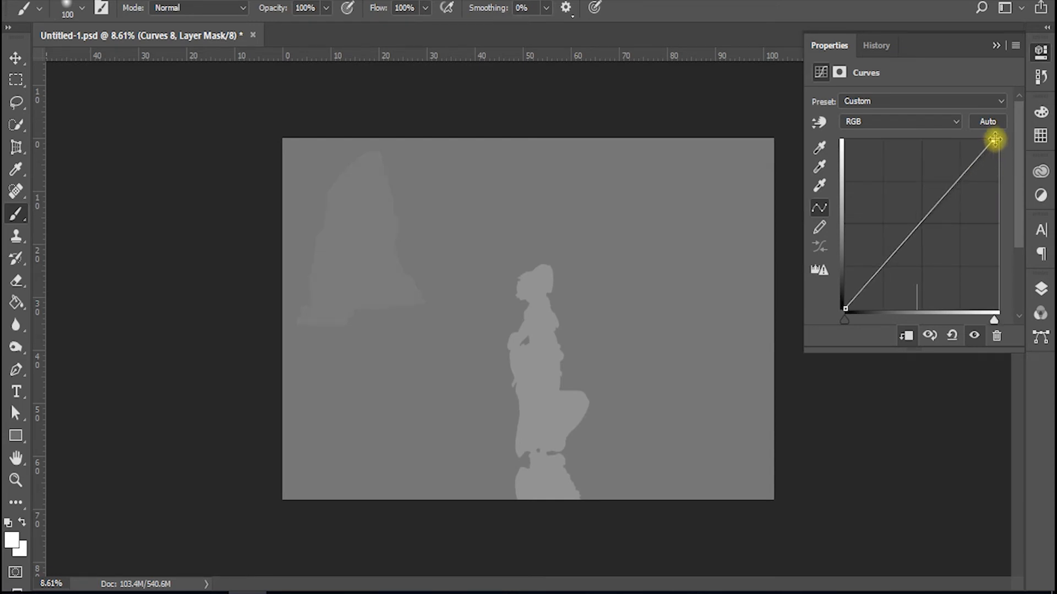
Step: Add a Curves adjustment clipped to Layer 11, the smaller rocks beside the large one, and lighten it by moving the white point slightly inward
{"action": "left_click", "coordinate": [1040, 288]}
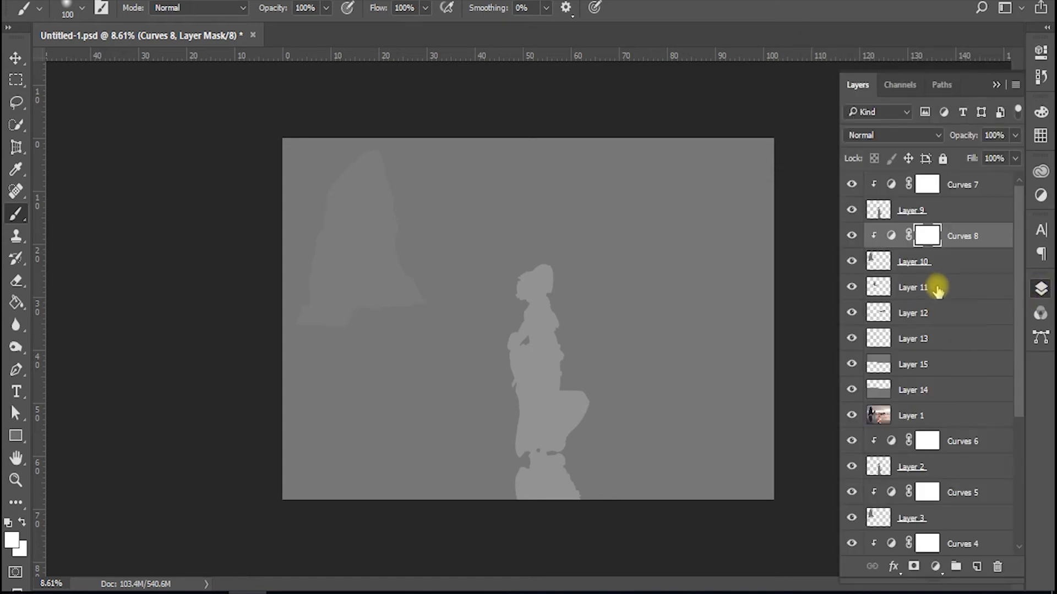
{"action": "left_click", "coordinate": [937, 287]}
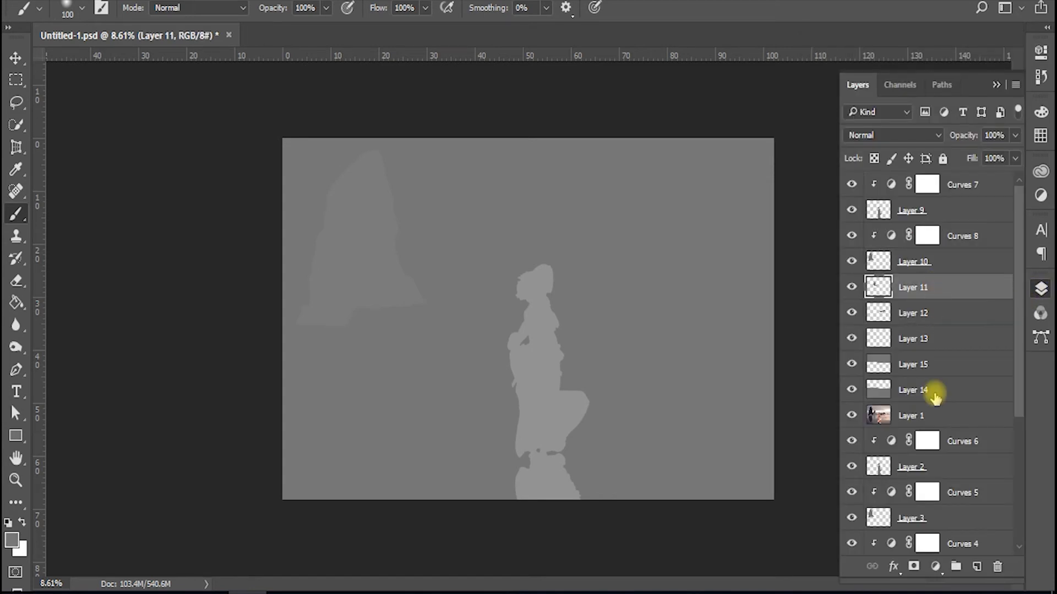
{"action": "left_click", "coordinate": [936, 567]}
{"action": "left_click", "coordinate": [944, 306]}
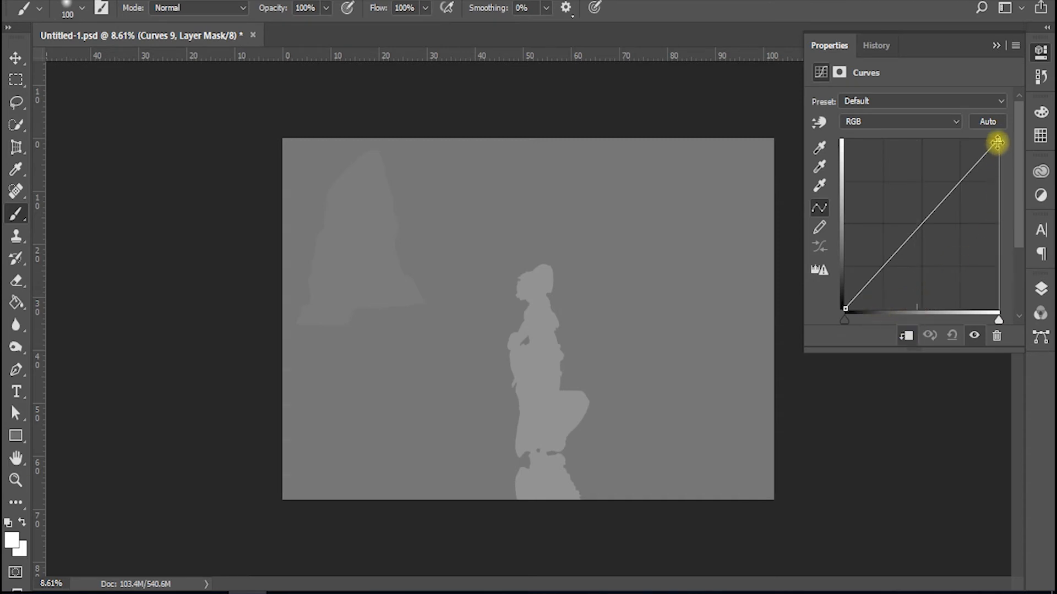
{"action": "left_click_drag", "start_coordinate": [997, 141], "coordinate": [993, 140]}
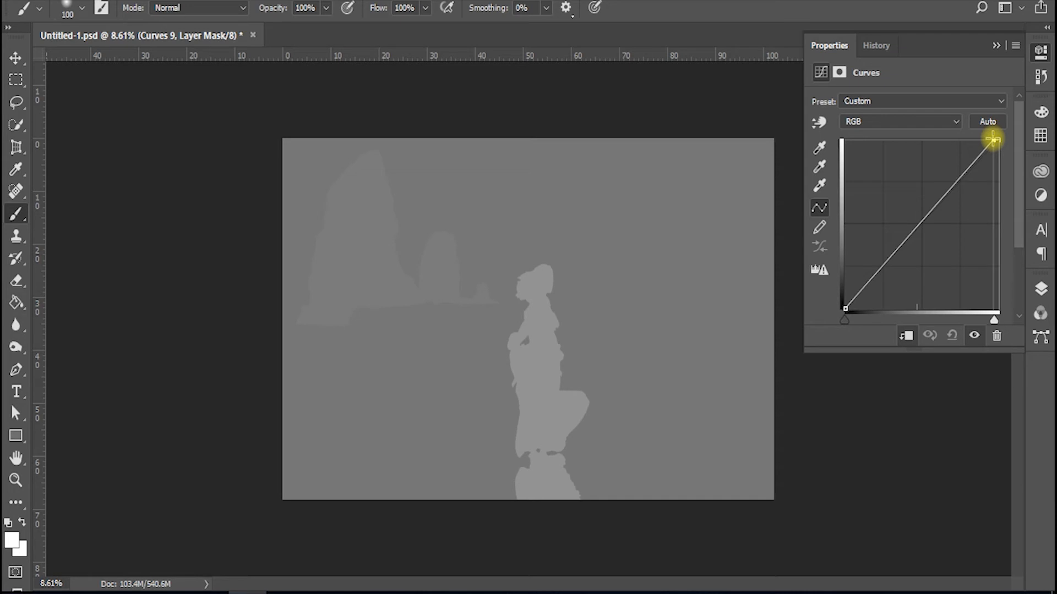
Step: Add a Curves adjustment to Layer 12, the rocks behind the woman, clip it, and move its white point slightly inward
{"action": "left_click", "coordinate": [1041, 288]}
{"action": "left_click", "coordinate": [927, 340]}
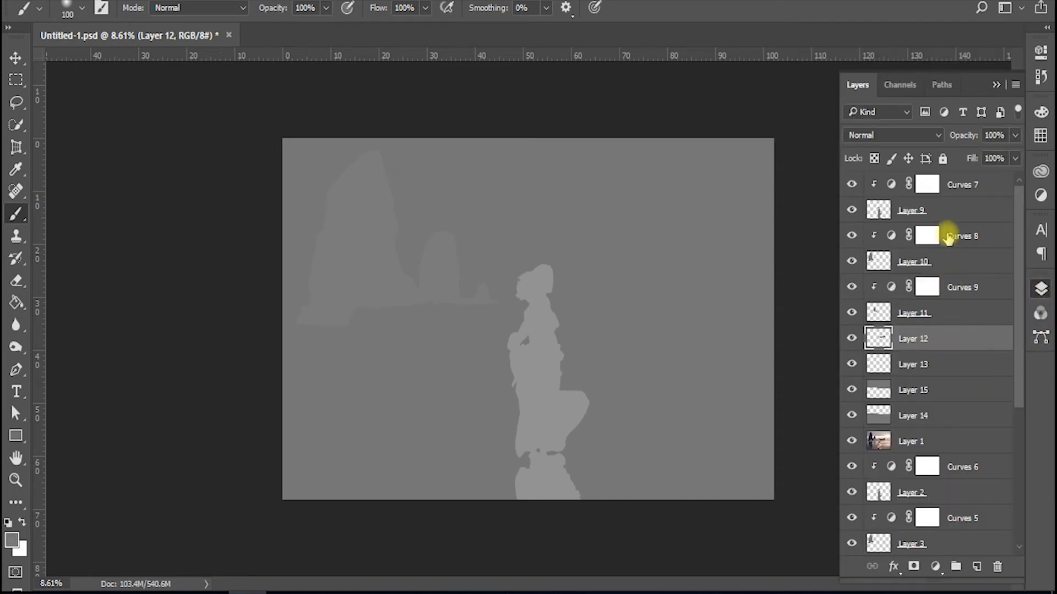
{"action": "left_click", "coordinate": [935, 567]}
{"action": "left_click", "coordinate": [939, 299]}
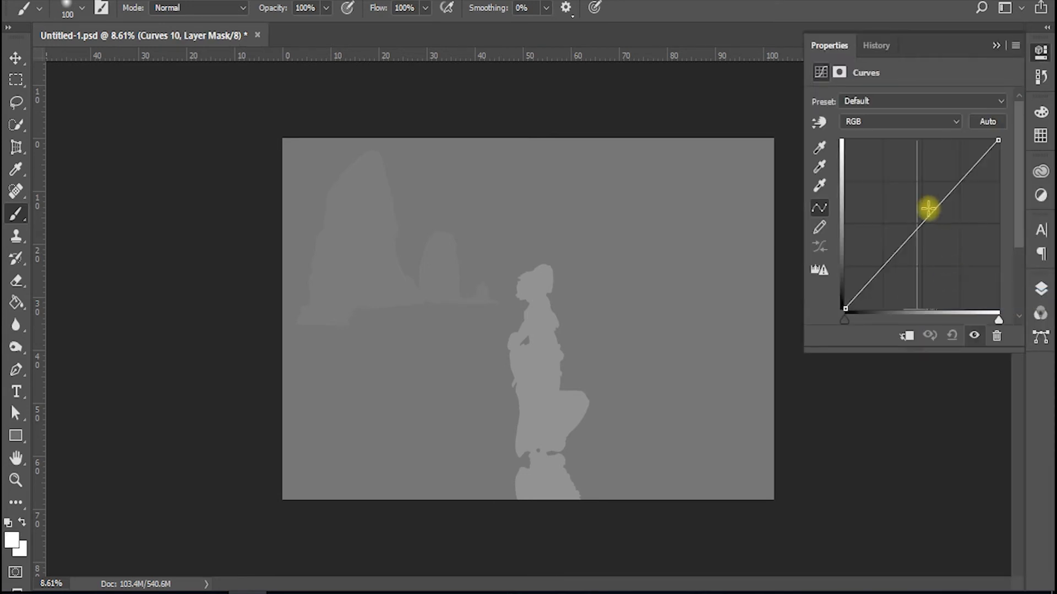
{"action": "left_click", "coordinate": [906, 336]}
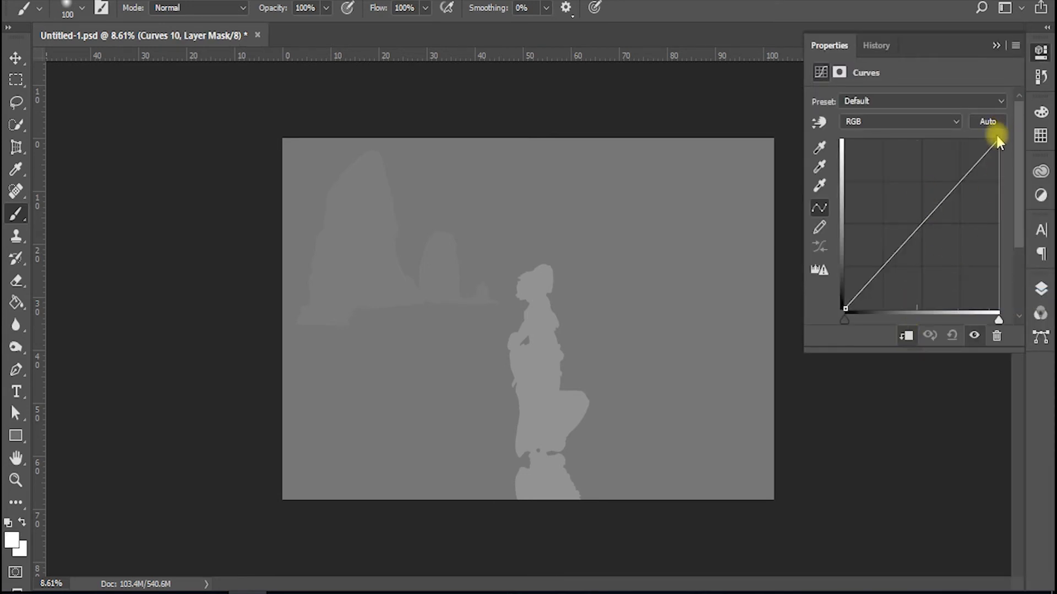
{"action": "left_click_drag", "start_coordinate": [997, 139], "coordinate": [993, 136]}
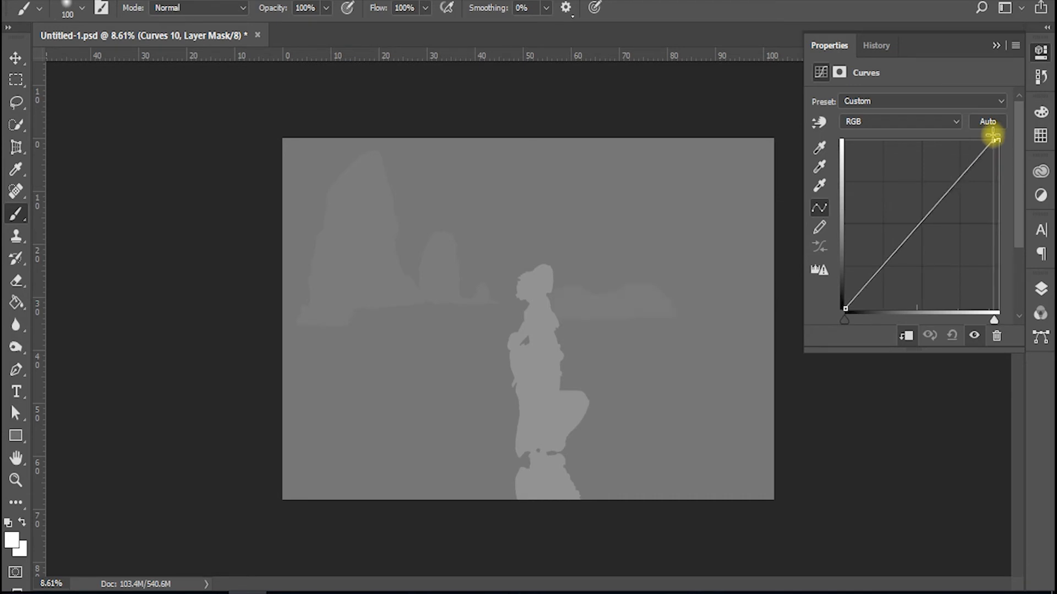
{"action": "left_click_drag", "start_coordinate": [993, 136], "coordinate": [994, 139]}
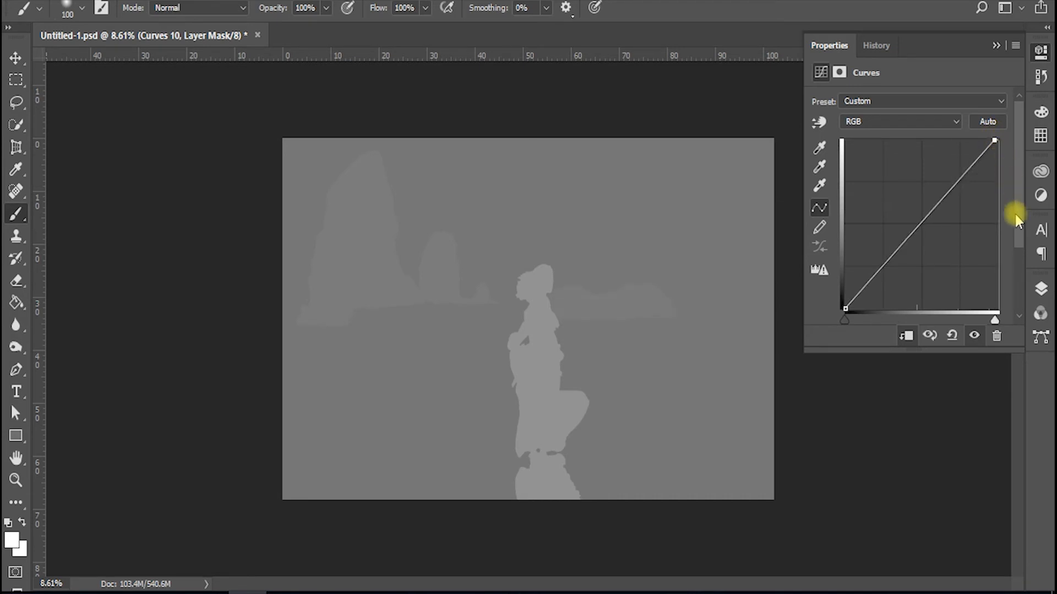
Step: Add a Curves adjustment clipped to Layer 13, the farthest small rocks, and lighten them faintly by moving the white point inward
{"action": "left_click", "coordinate": [1041, 287]}
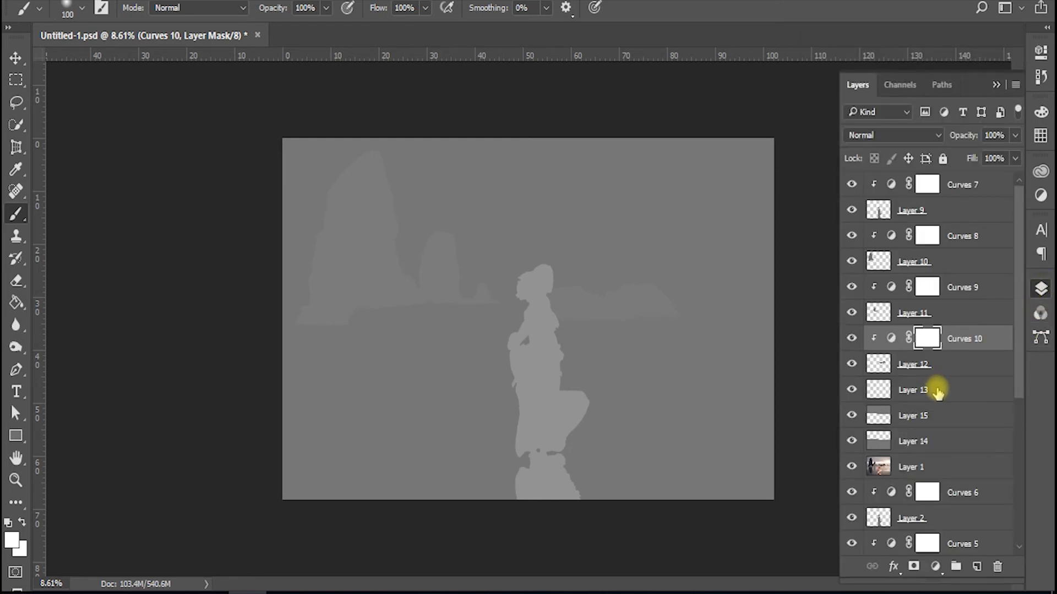
{"action": "left_click", "coordinate": [936, 390]}
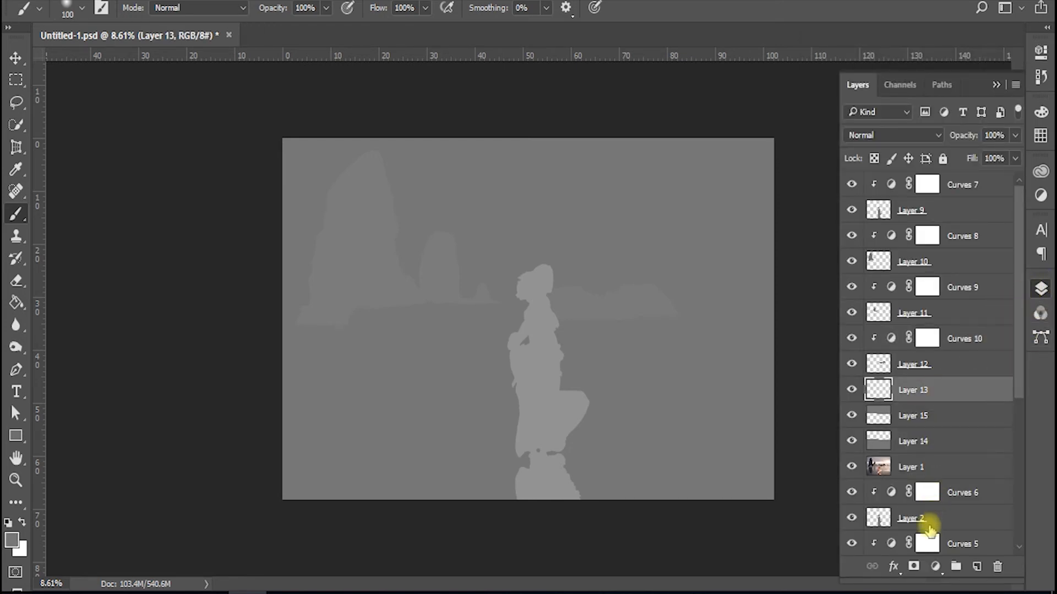
{"action": "left_click", "coordinate": [935, 567]}
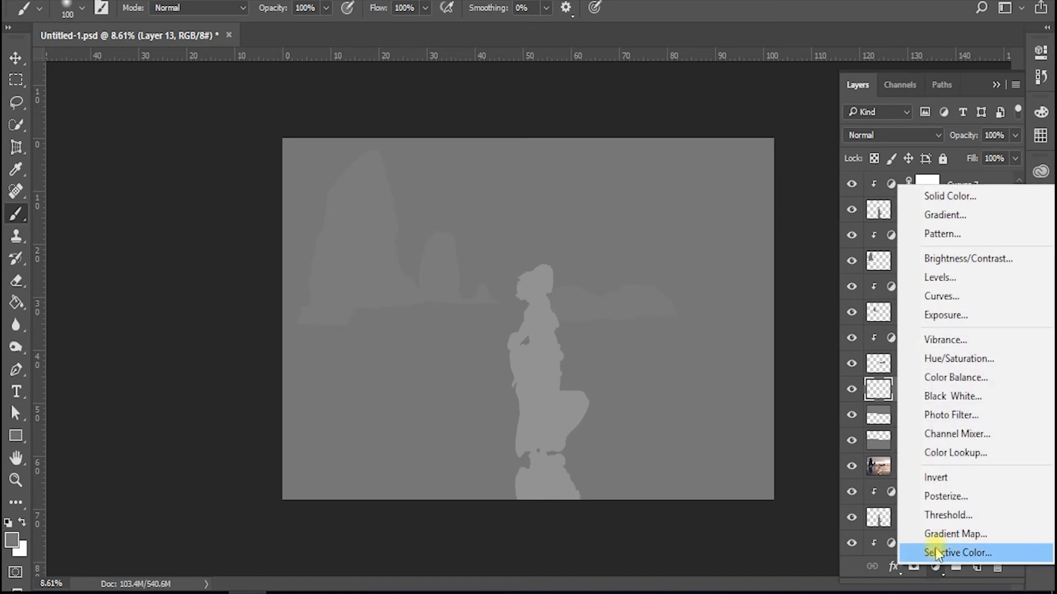
{"action": "left_click", "coordinate": [942, 297]}
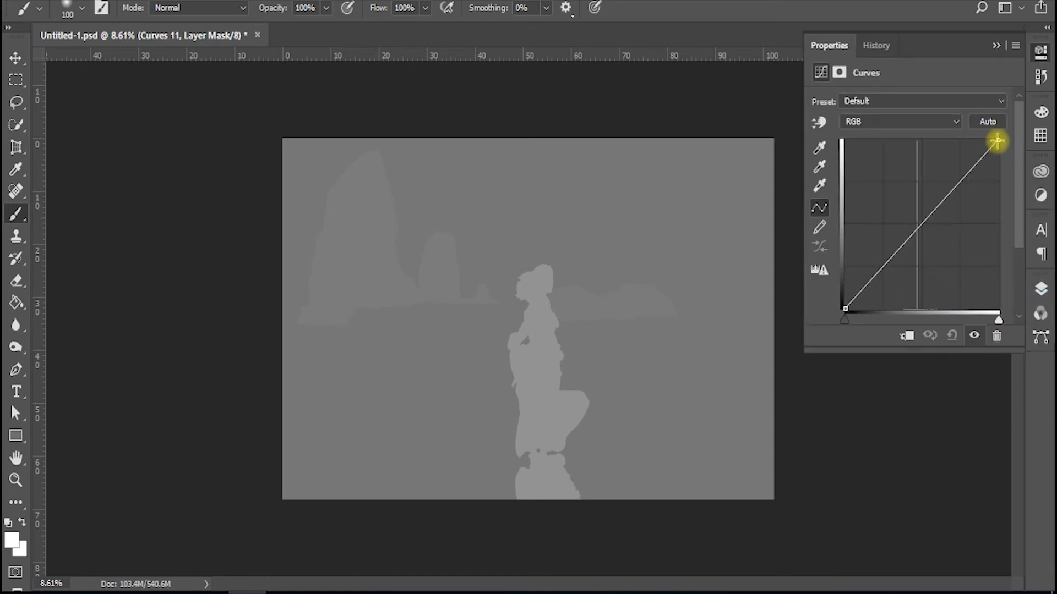
{"action": "left_click_drag", "start_coordinate": [998, 141], "coordinate": [996, 141]}
{"action": "left_click", "coordinate": [906, 334]}
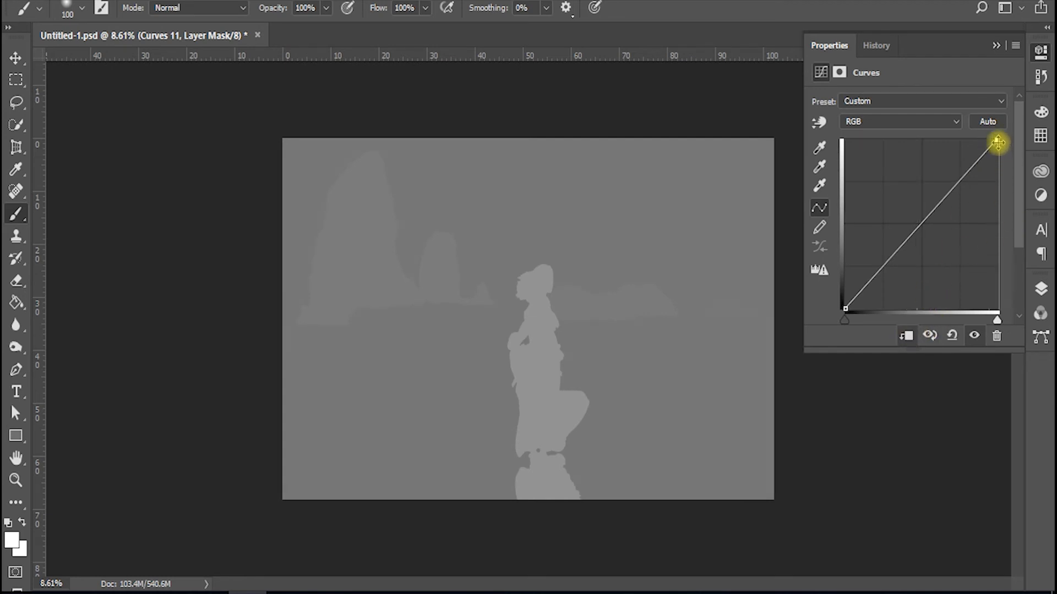
{"action": "left_click_drag", "start_coordinate": [997, 141], "coordinate": [996, 140]}
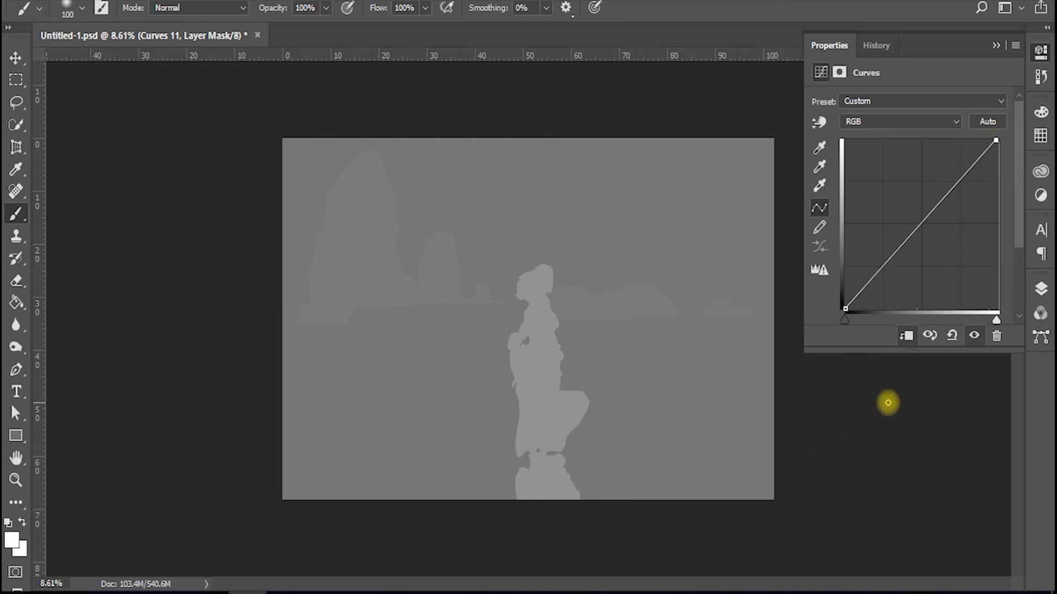
Step: Hide the photo's Layer 1 and set up a Save for Web export as JPEG with a width of 1920 px
{"action": "left_click", "coordinate": [1038, 289]}
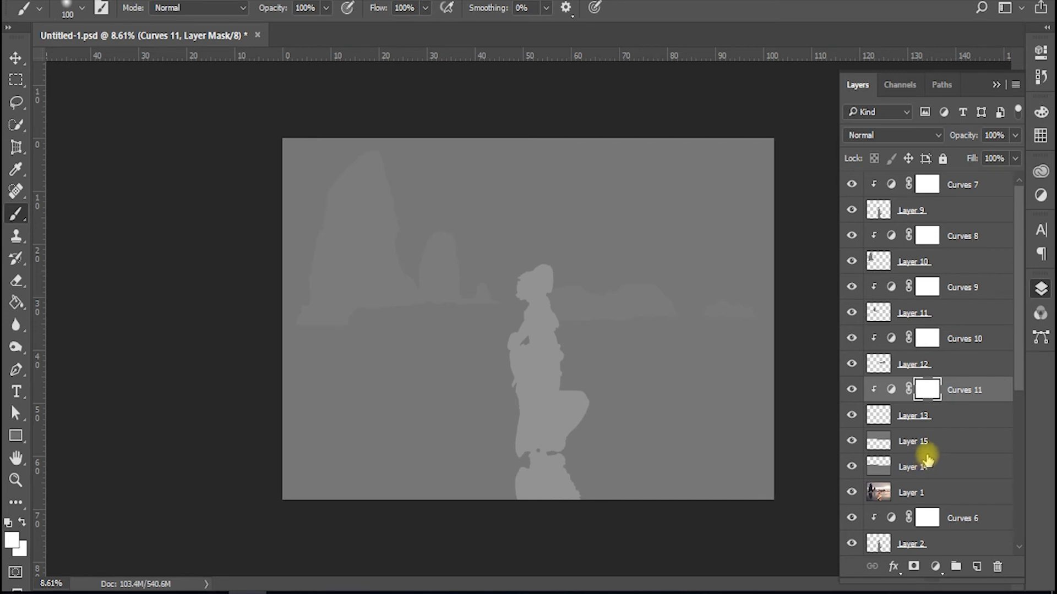
{"action": "left_click", "coordinate": [852, 493]}
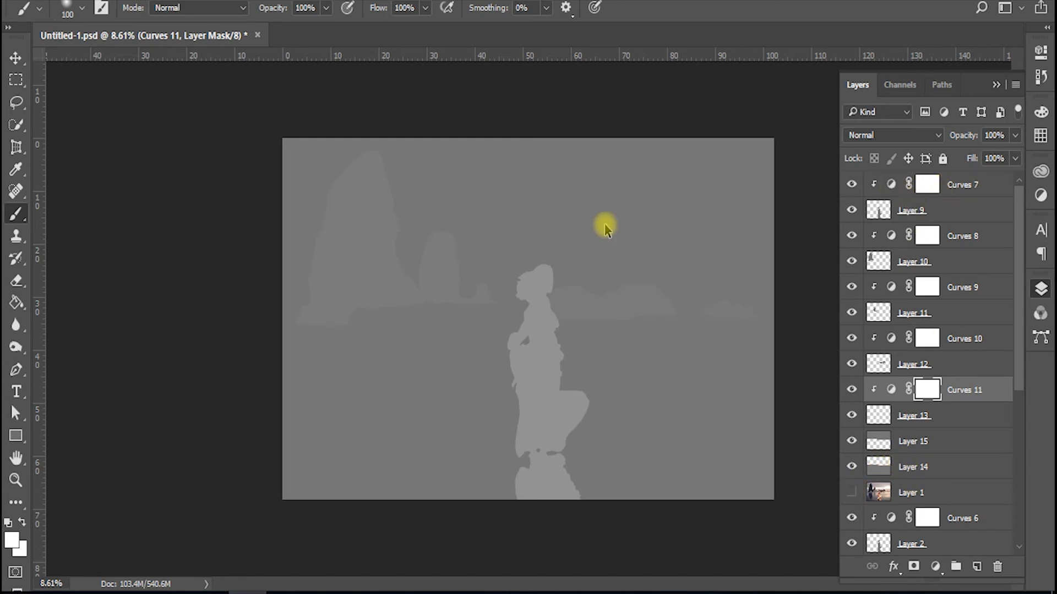
{"action": "key", "text": "ctrl+alt+shift+s"}
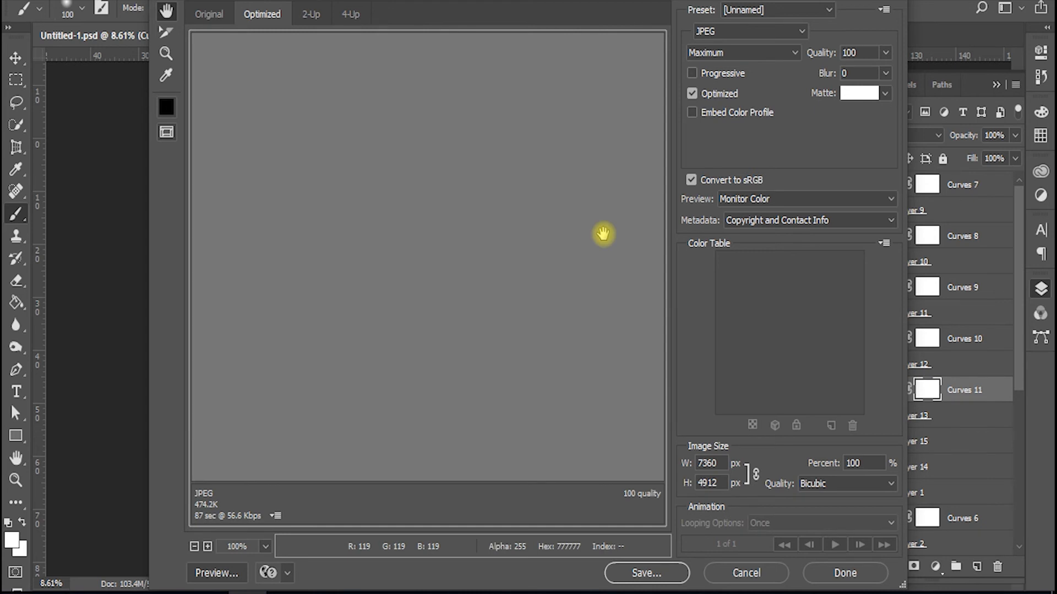
{"action": "left_click", "coordinate": [734, 32]}
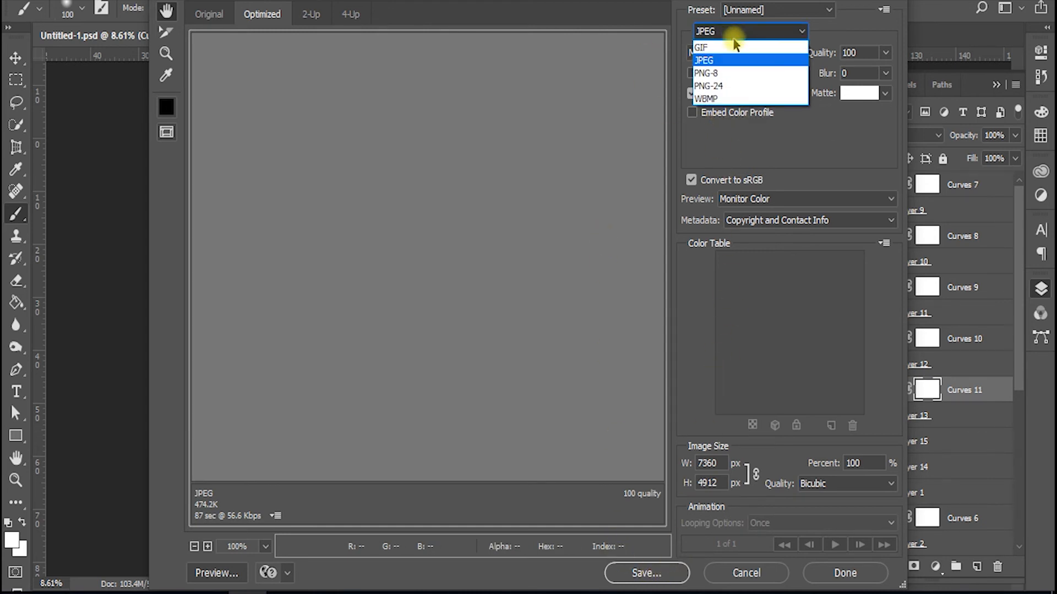
{"action": "left_click", "coordinate": [719, 87]}
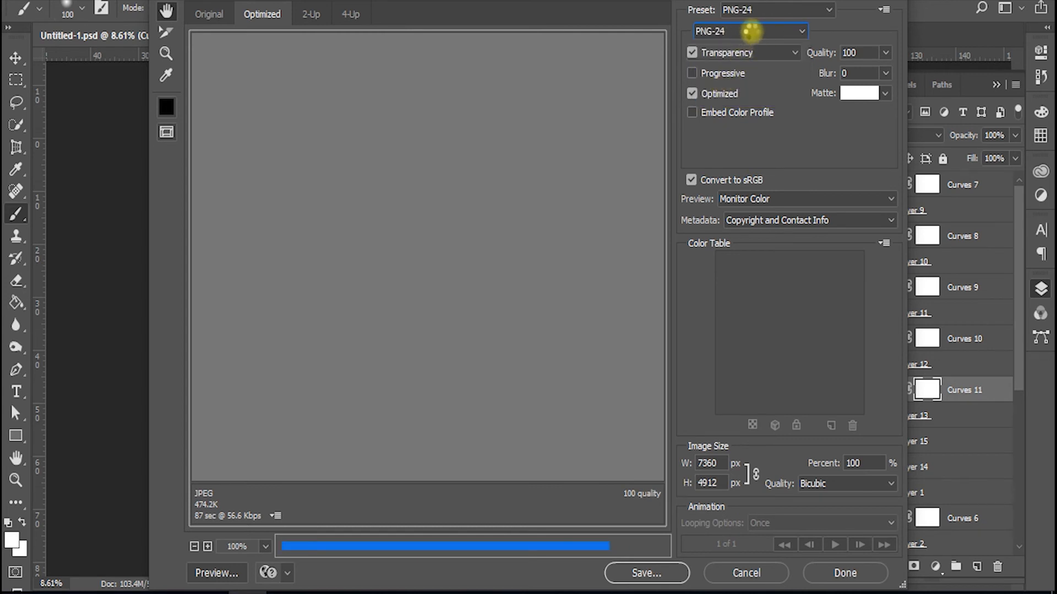
{"action": "left_click", "coordinate": [751, 33]}
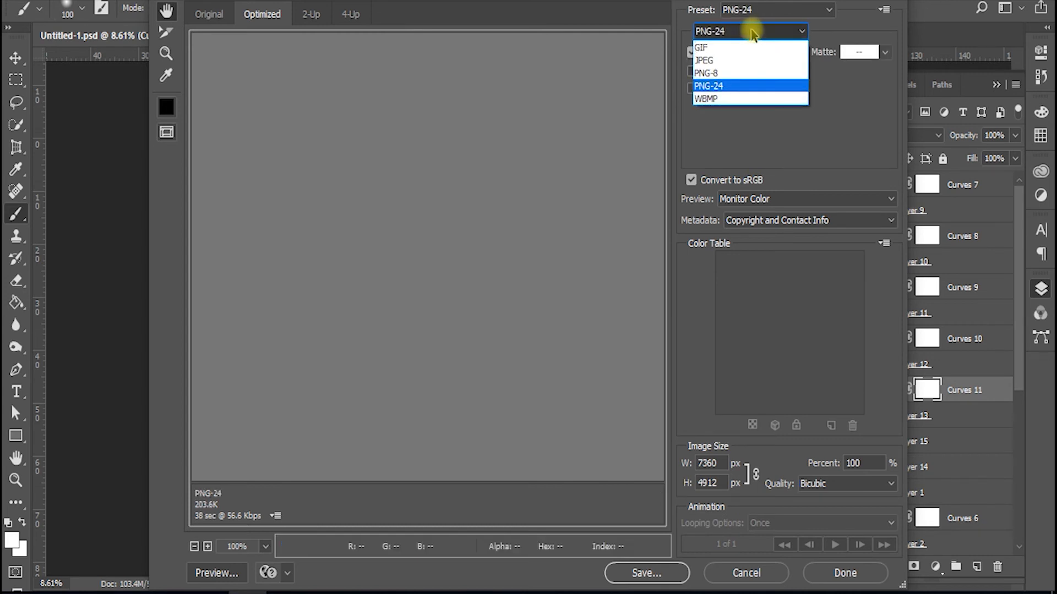
{"action": "left_click", "coordinate": [710, 61]}
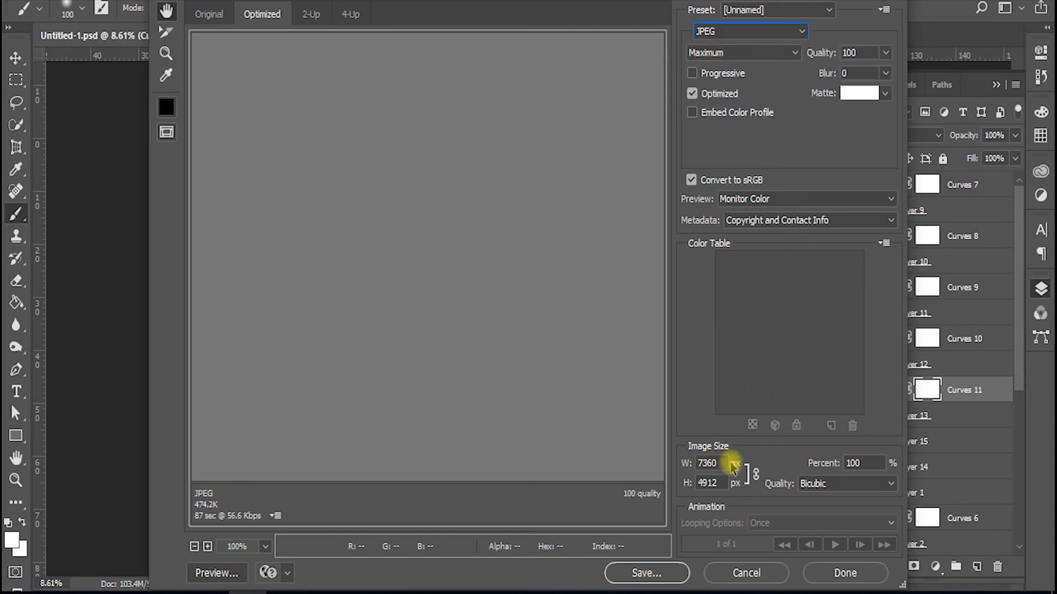
{"action": "double_click", "coordinate": [707, 464]}
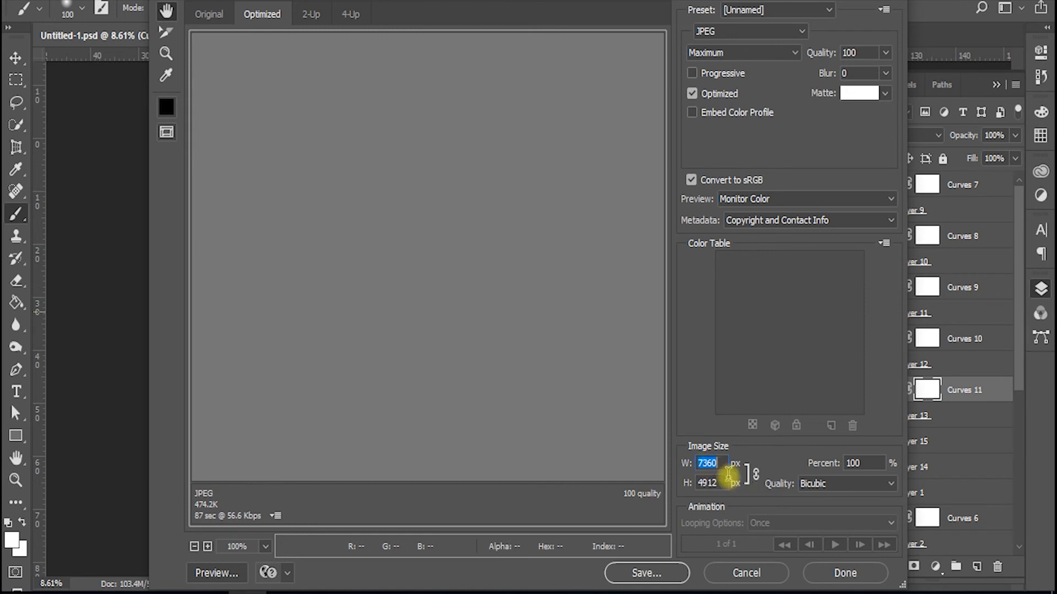
{"action": "type", "text": "1920"}
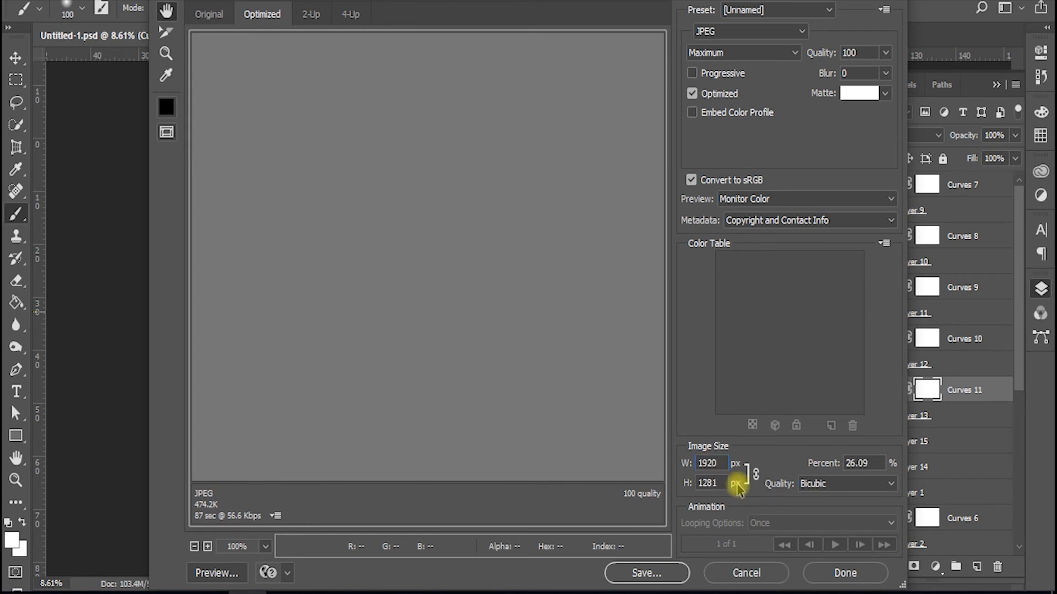
Step: Save the exported image as Facebook_depth in the Facebook 3D folder
{"action": "left_click", "coordinate": [647, 572]}
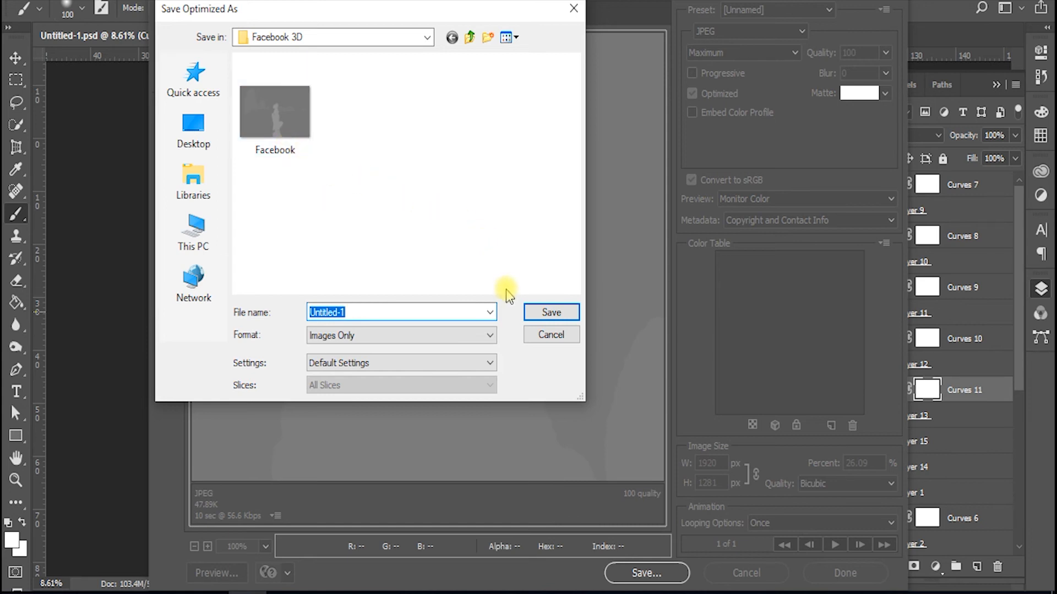
{"action": "type", "text": "Fa"}
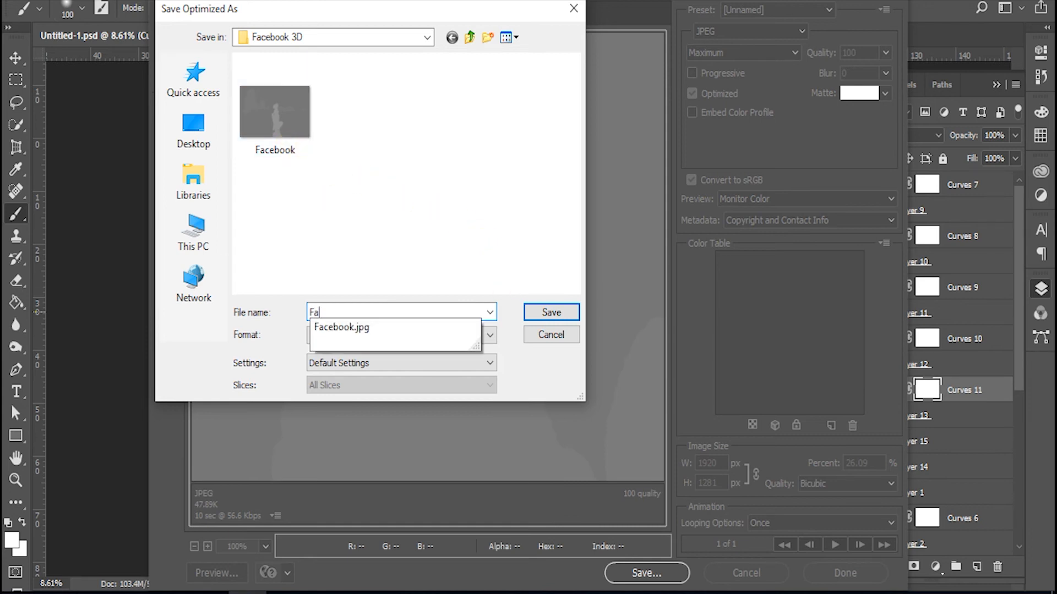
{"action": "type", "text": "cebook_"}
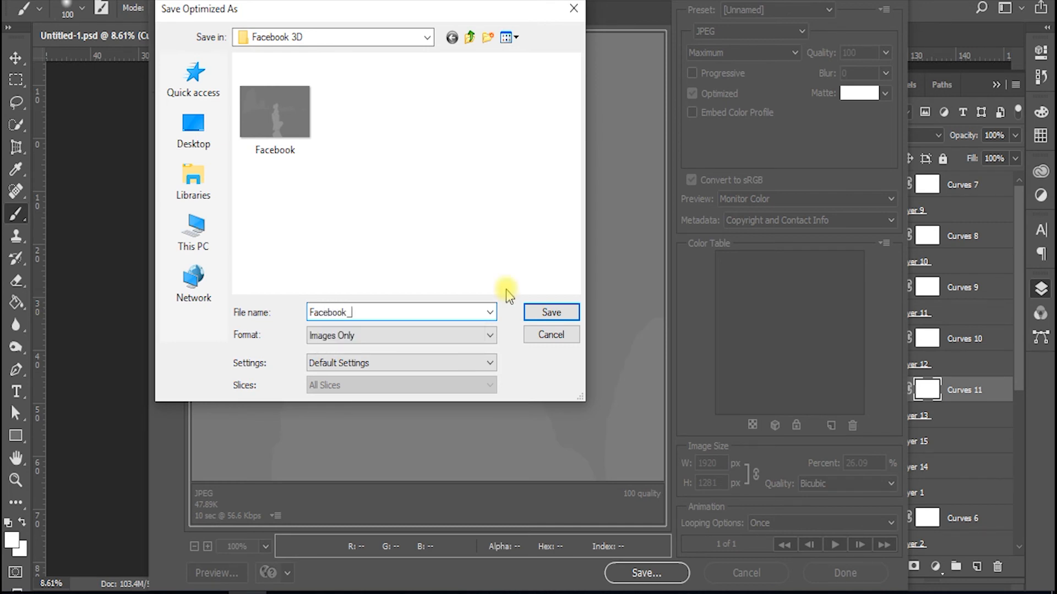
{"action": "type", "text": "depth"}
{"action": "key", "text": "Return"}
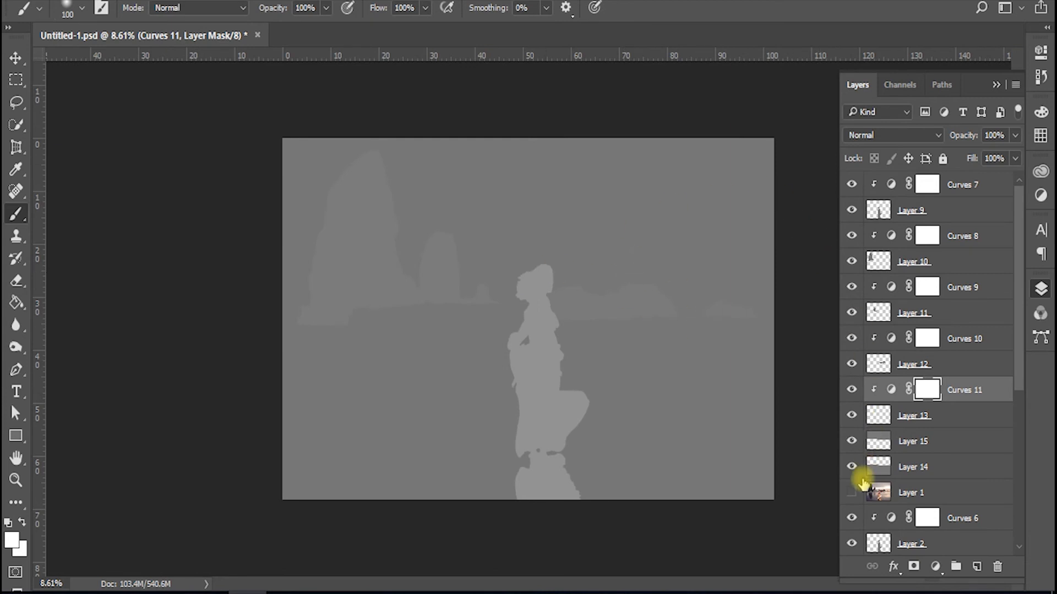
Step: Group all layers from Curves 6 down to Layer 1 copy and hide the group
{"action": "scroll", "coordinate": [936, 485], "scroll_direction": "down", "scroll_amount": 3}
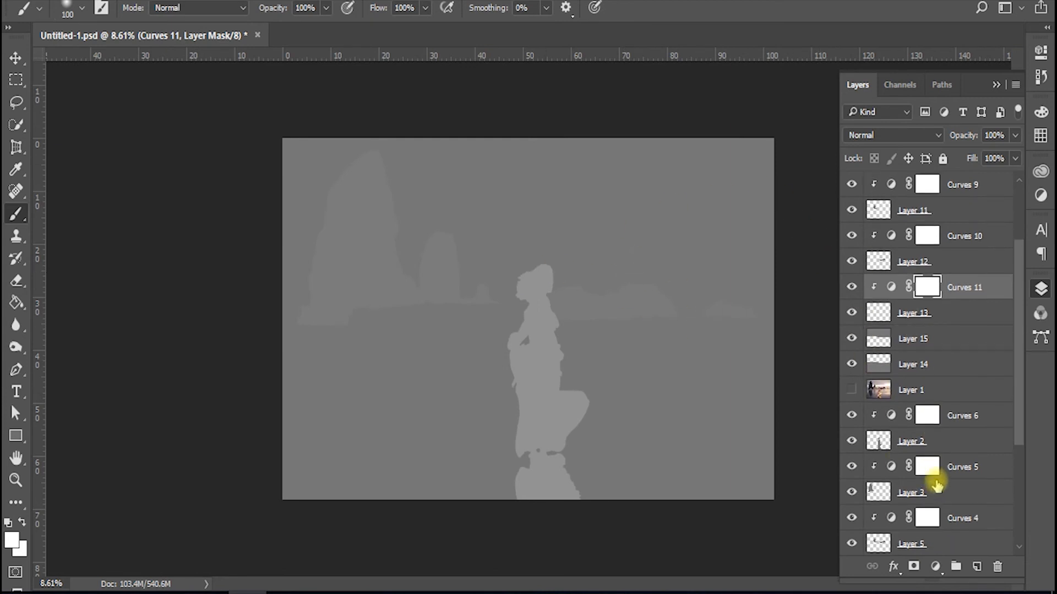
{"action": "left_click", "coordinate": [974, 420]}
{"action": "scroll", "coordinate": [974, 418], "scroll_direction": "down", "scroll_amount": 3}
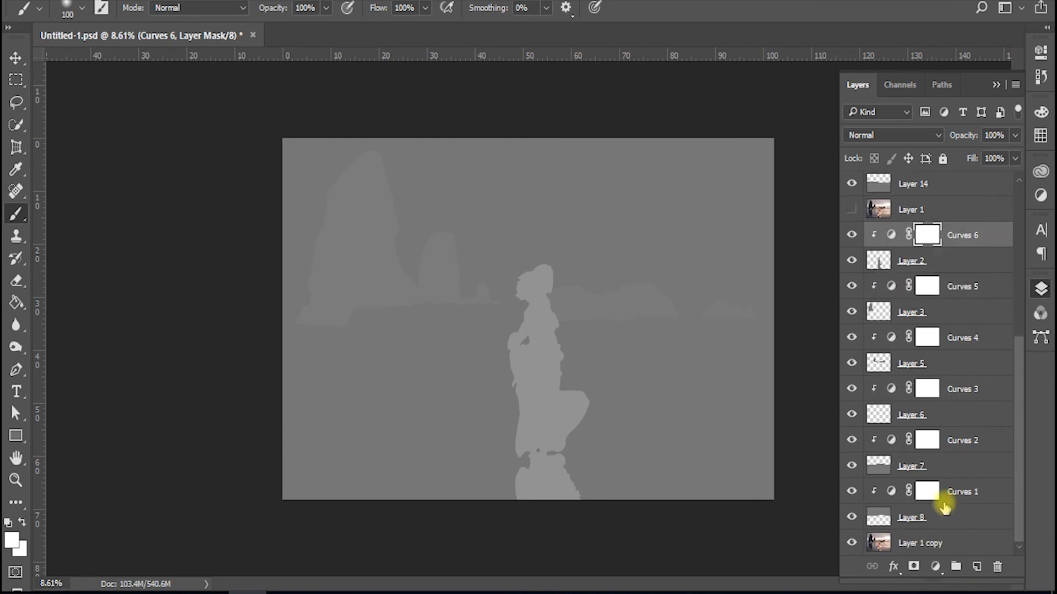
{"action": "left_click", "coordinate": [938, 546], "text": "shift"}
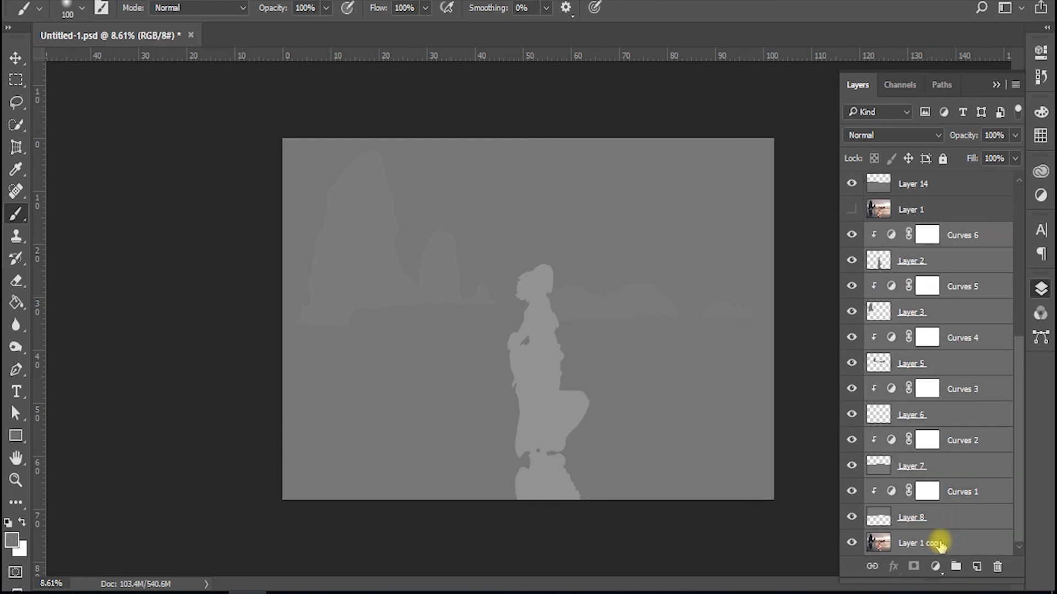
{"action": "key", "text": "ctrl+g"}
{"action": "left_click", "coordinate": [852, 515]}
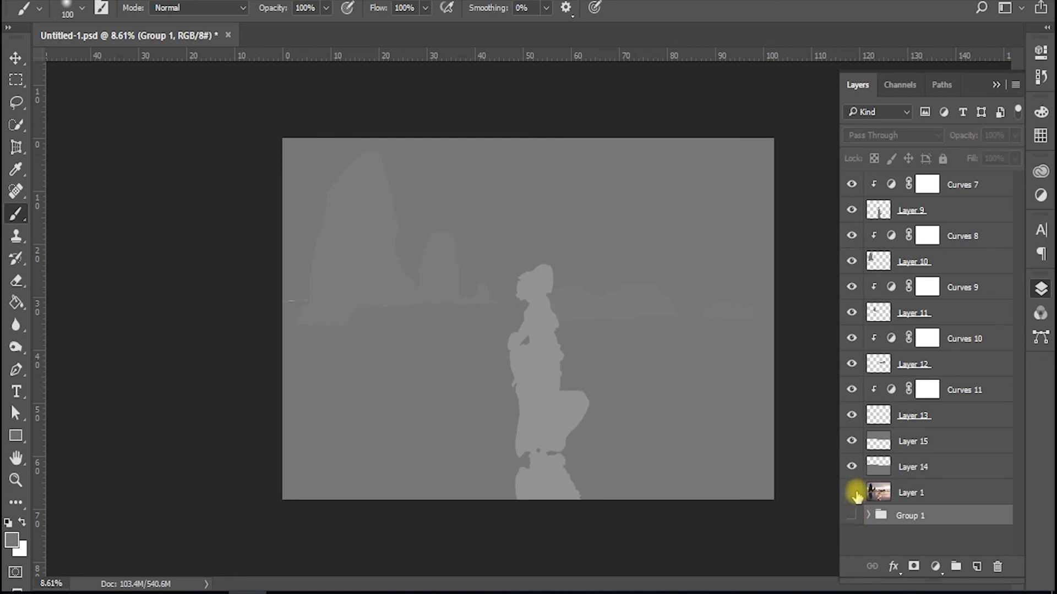
Step: Hide every depth-map layer from Curves 7 down to Layer 14 and show only the photo's Layer 1
{"action": "left_click", "coordinate": [853, 492]}
{"action": "left_click", "coordinate": [852, 185]}
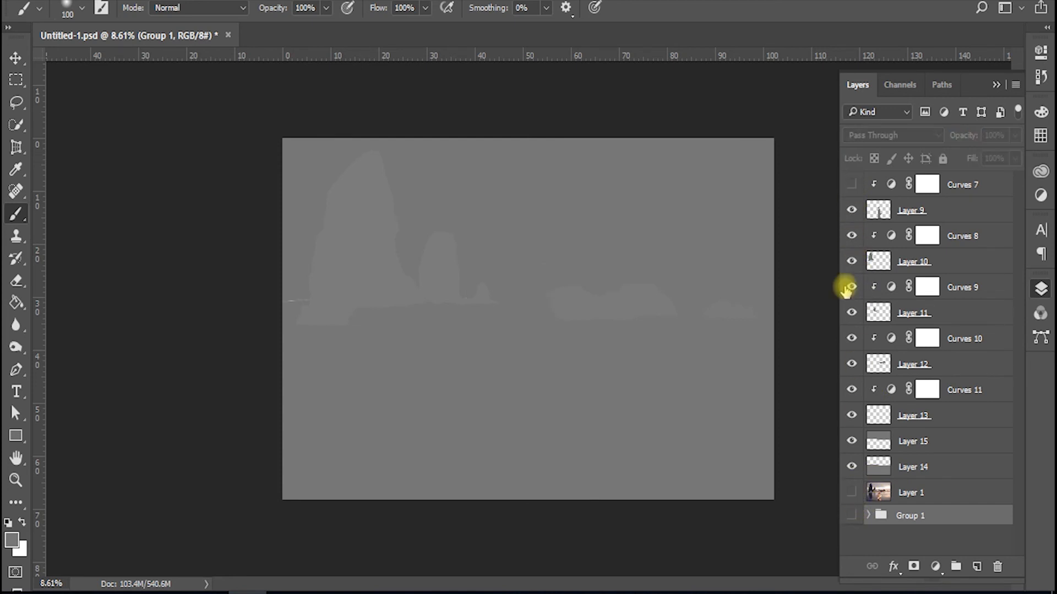
{"action": "left_click_drag", "start_coordinate": [851, 211], "coordinate": [851, 468]}
{"action": "left_click", "coordinate": [852, 339]}
{"action": "left_click", "coordinate": [852, 491]}
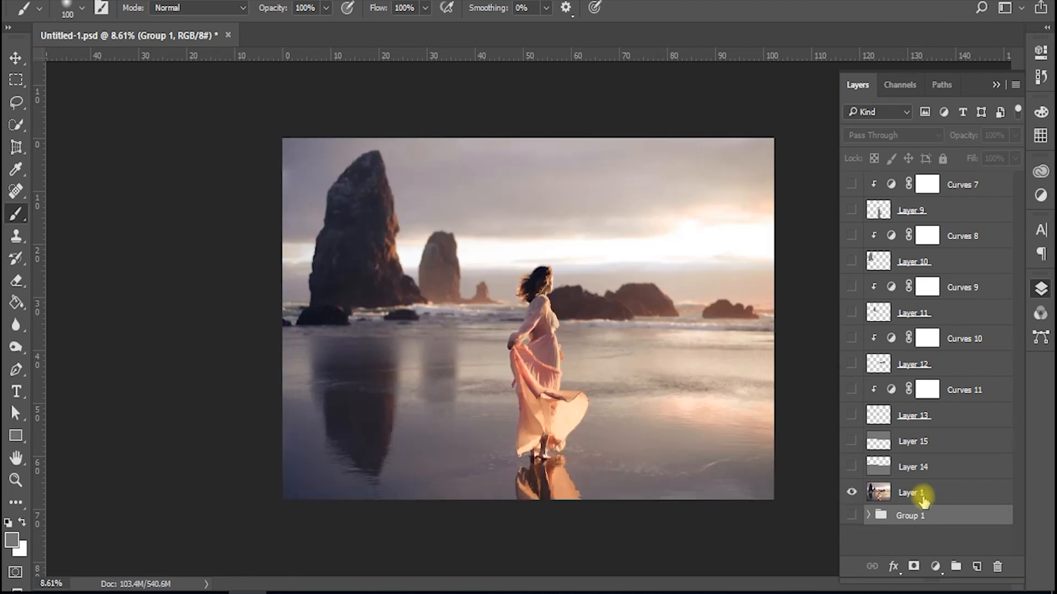
Step: Set up a Save for Web JPEG export of the colour photo with a width of 1920 px
{"action": "key", "text": "ctrl+alt+shift+s"}
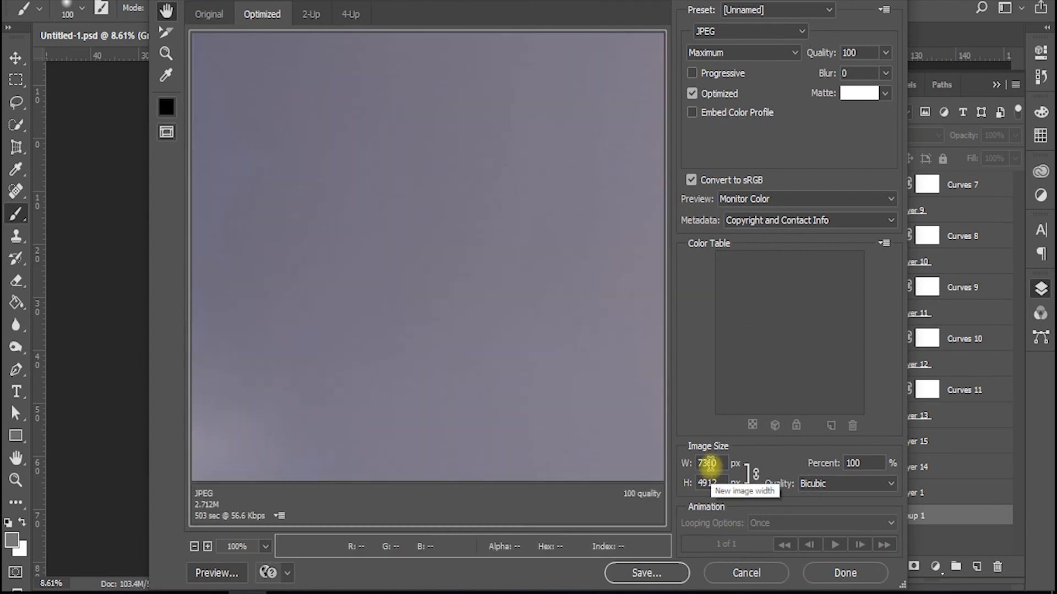
{"action": "double_click", "coordinate": [708, 464]}
{"action": "type", "text": "1920"}
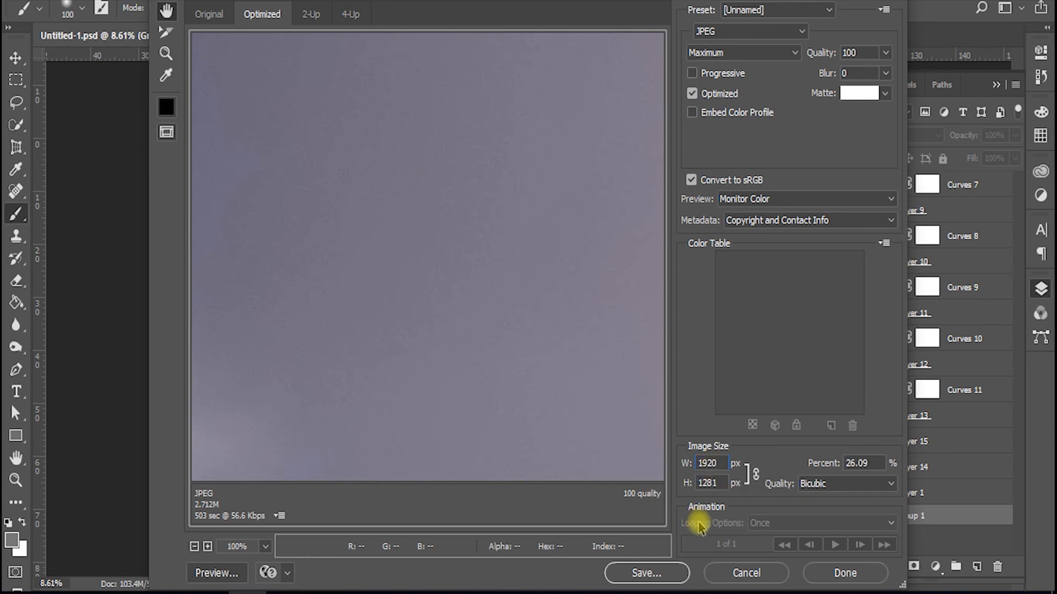
Step: Save the exported photo as Facebook in the Facebook 3D folder, replacing the existing Facebook.jpg
{"action": "left_click", "coordinate": [647, 571]}
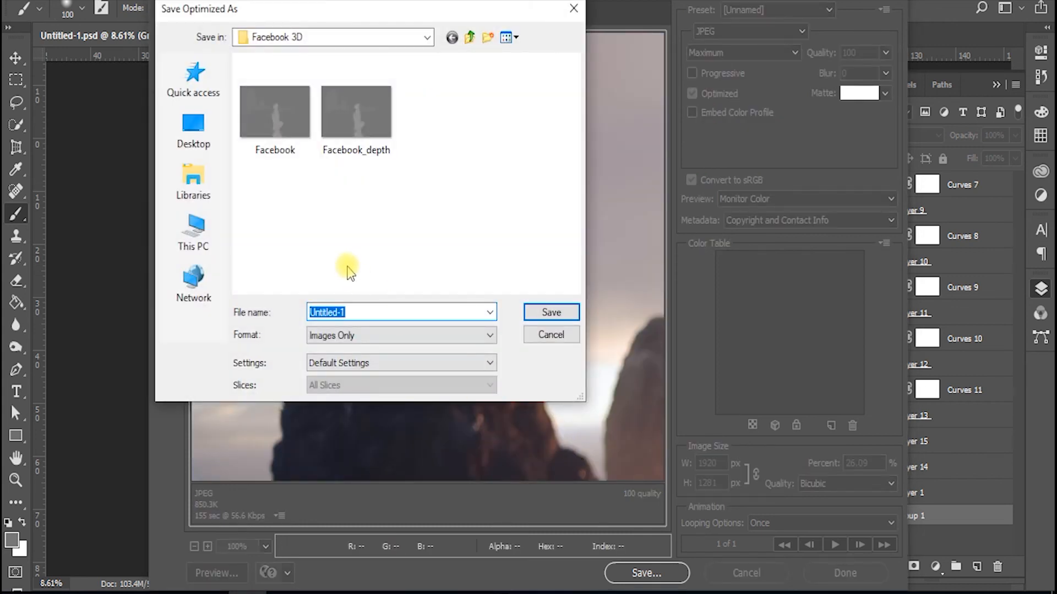
{"action": "type", "text": "Facebook"}
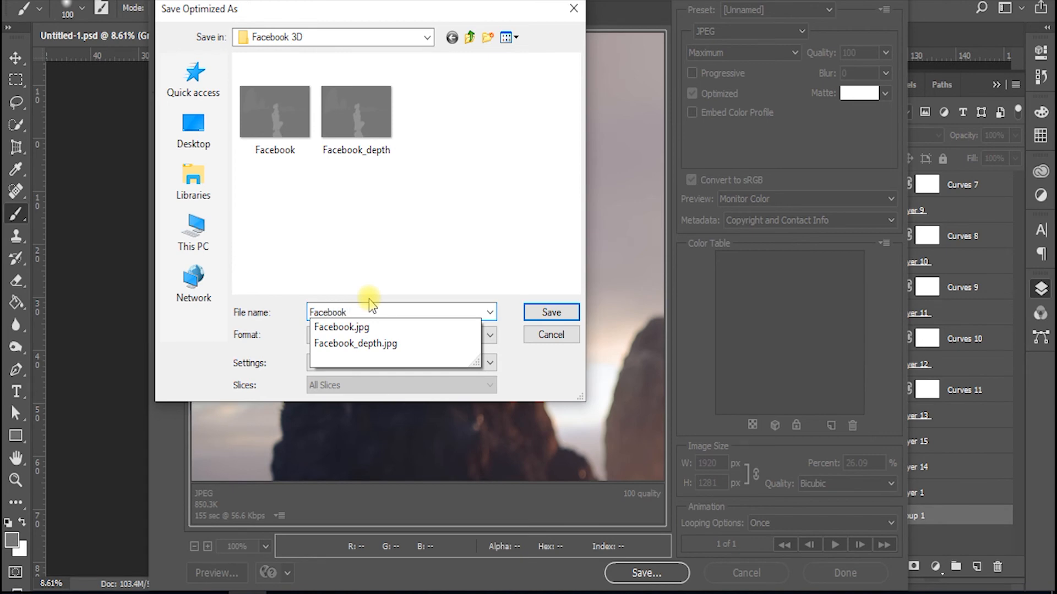
{"action": "key", "text": "Return"}
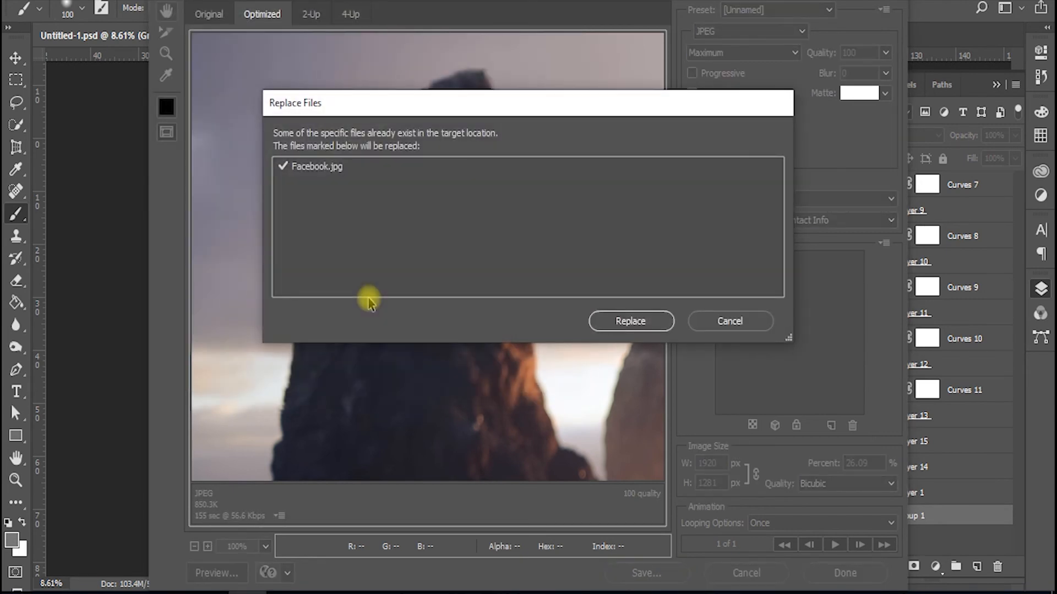
{"action": "left_click", "coordinate": [625, 321]}
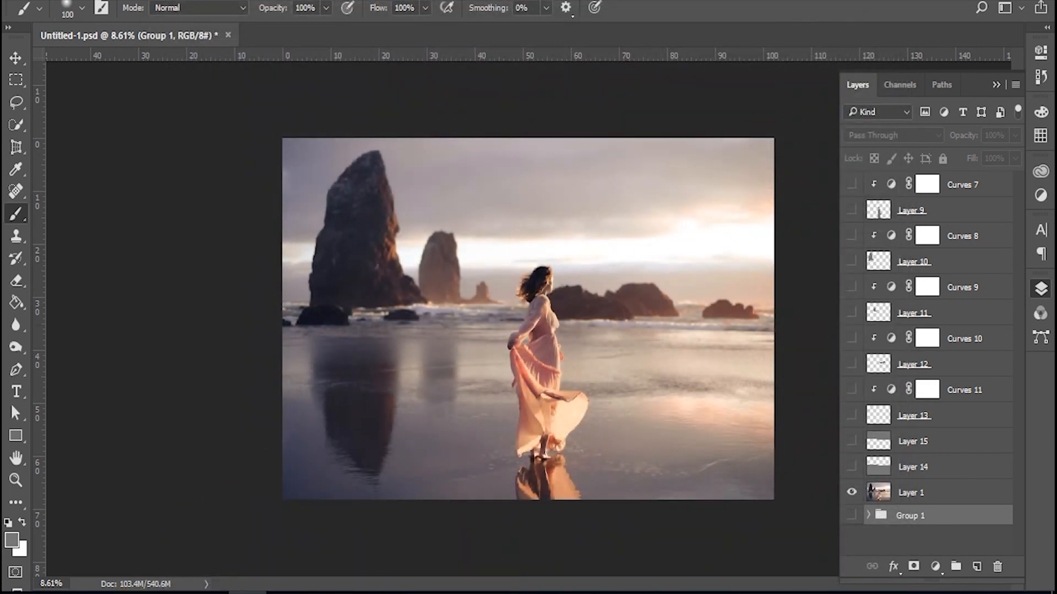
Step: Switch to the desktop and open New folder > Facebook 3D to check the Facebook and Facebook_depth images
{"action": "left_click", "coordinate": [967, 0]}
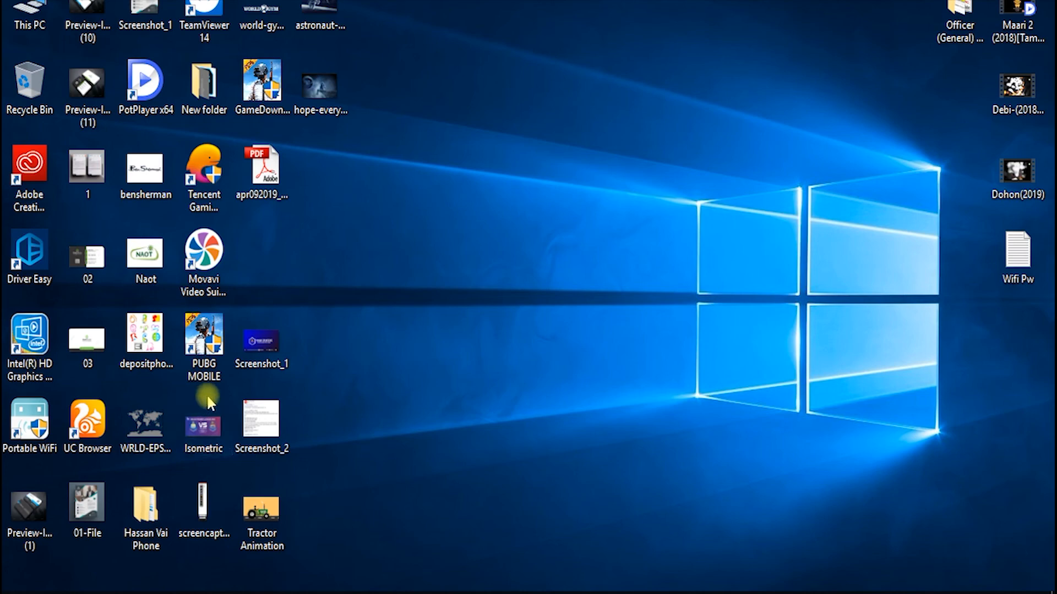
{"action": "double_click", "coordinate": [204, 87]}
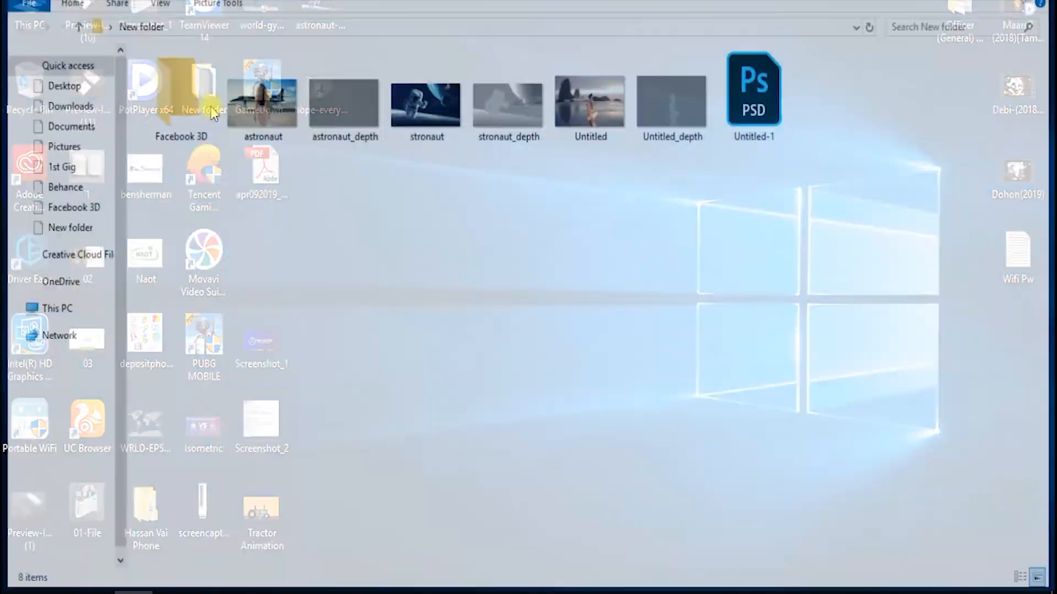
{"action": "double_click", "coordinate": [172, 125]}
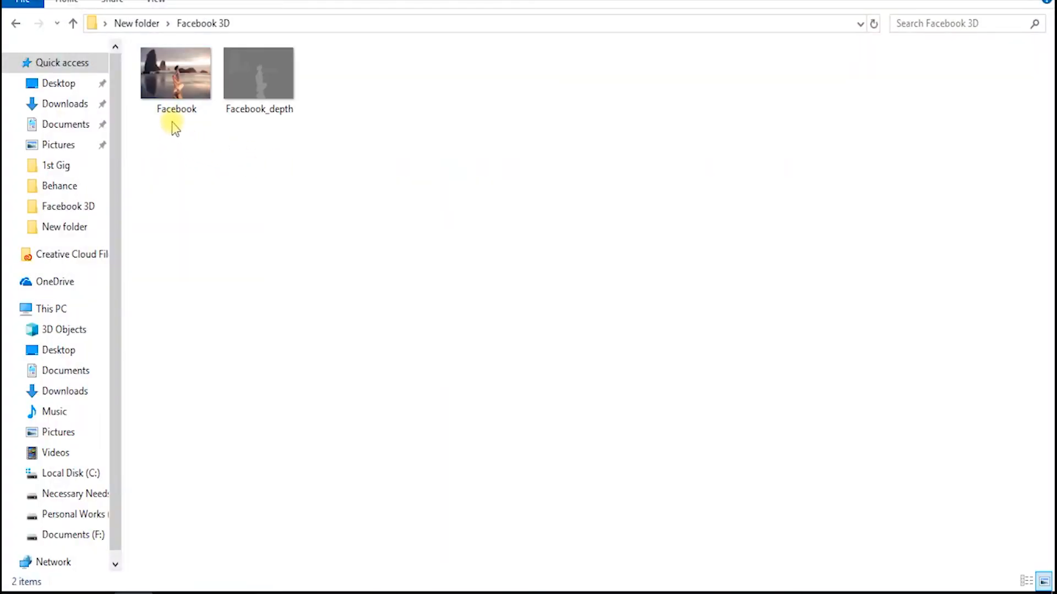
{"action": "left_click", "coordinate": [176, 108]}
{"action": "left_click", "coordinate": [263, 113]}
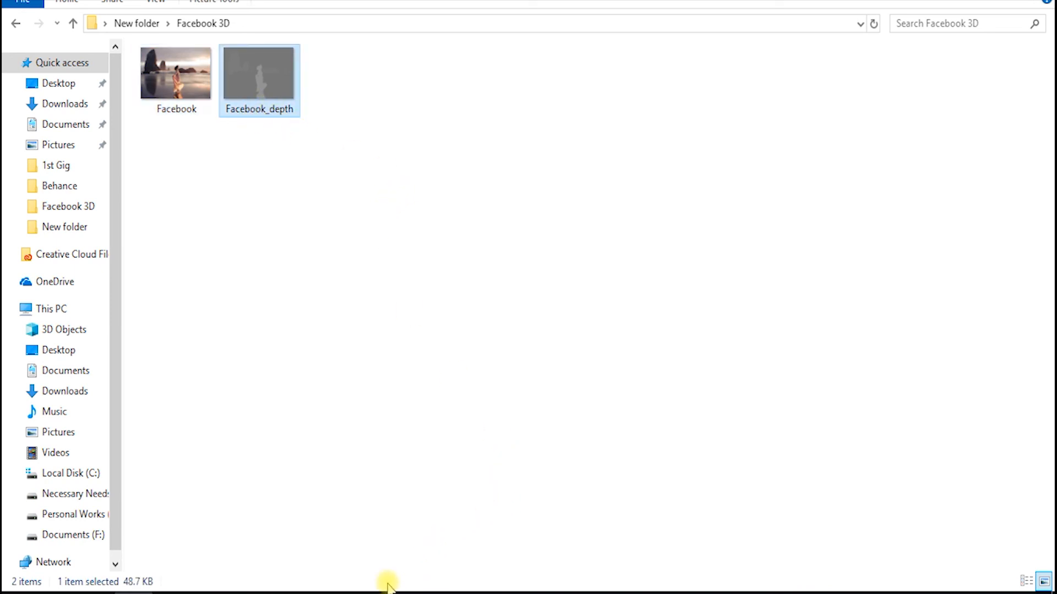
Step: Switch to Facebook in the browser, start a photo post from the home feed and attach both Facebook and Facebook_depth
{"action": "left_click", "coordinate": [323, 593]}
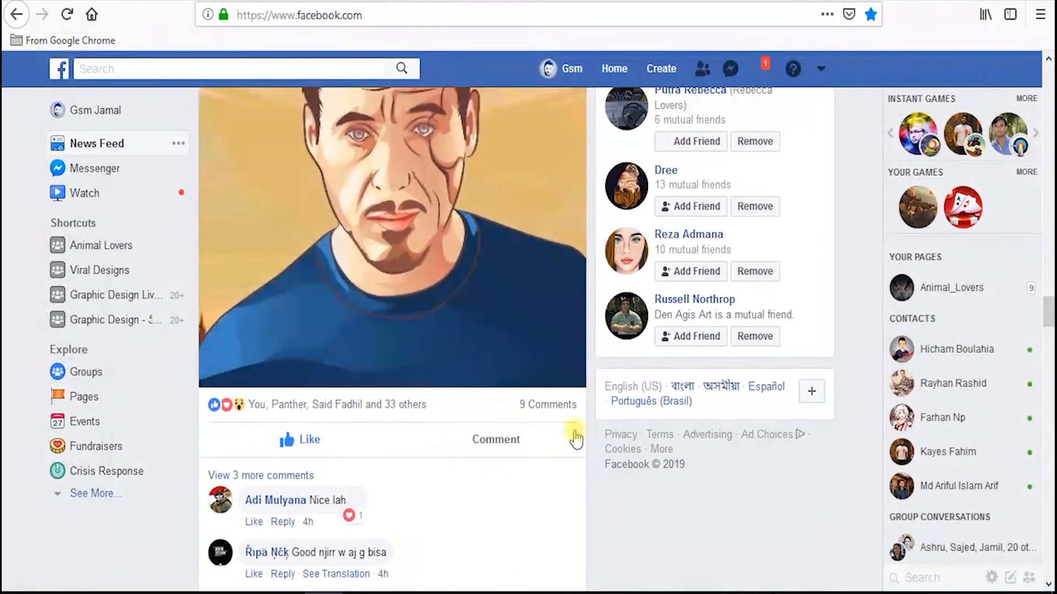
{"action": "left_click", "coordinate": [614, 69]}
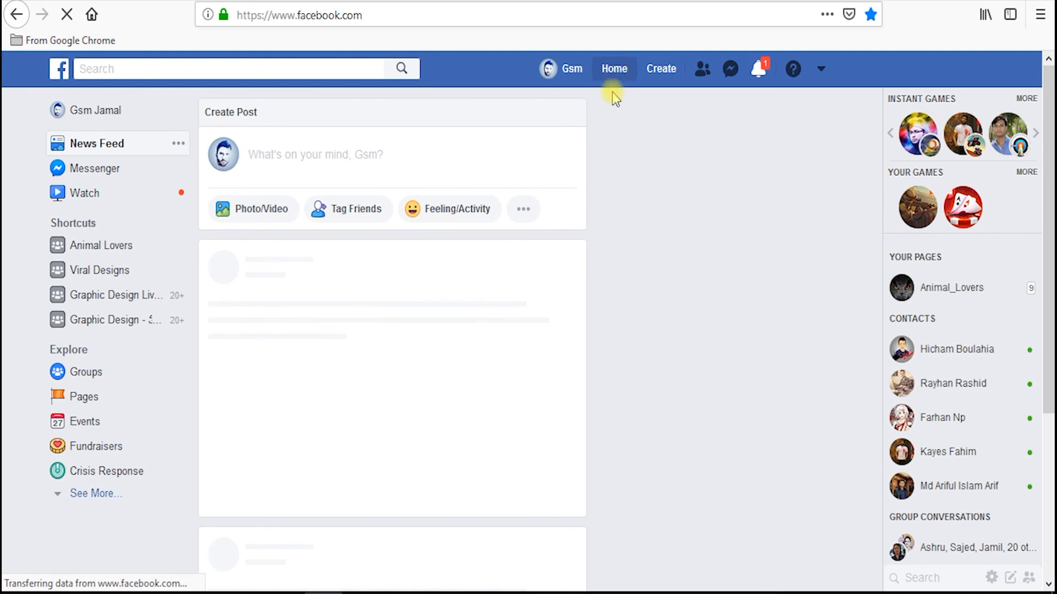
{"action": "left_click", "coordinate": [260, 221]}
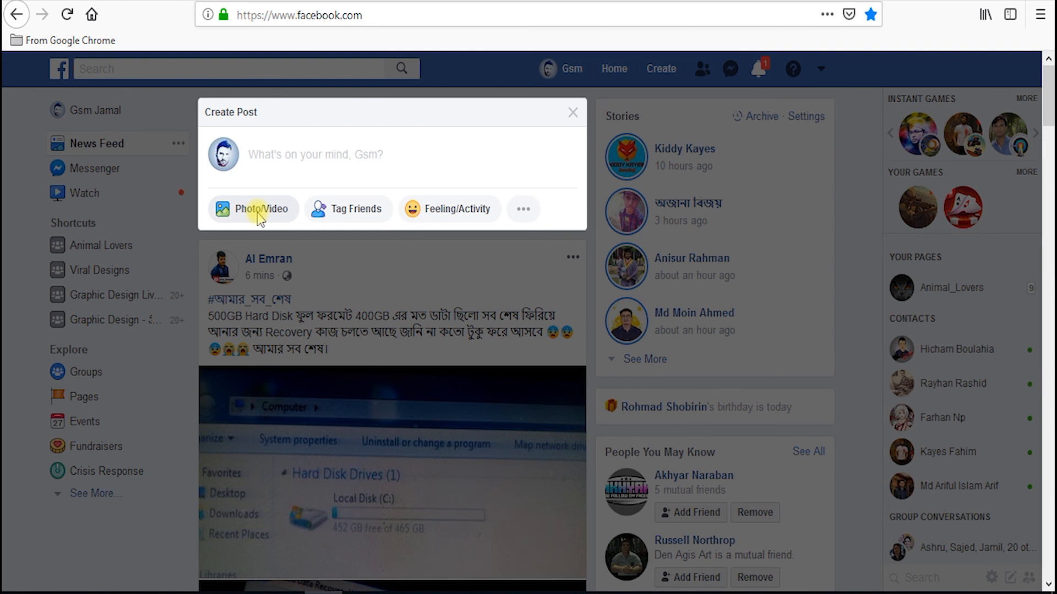
{"action": "left_click", "coordinate": [261, 212]}
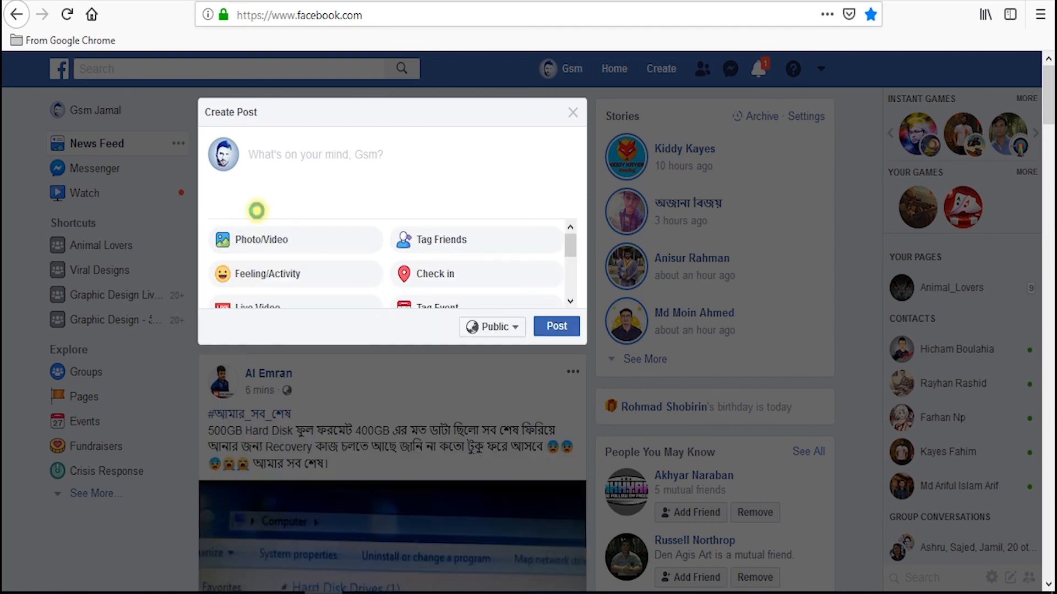
{"action": "double_click", "coordinate": [200, 128]}
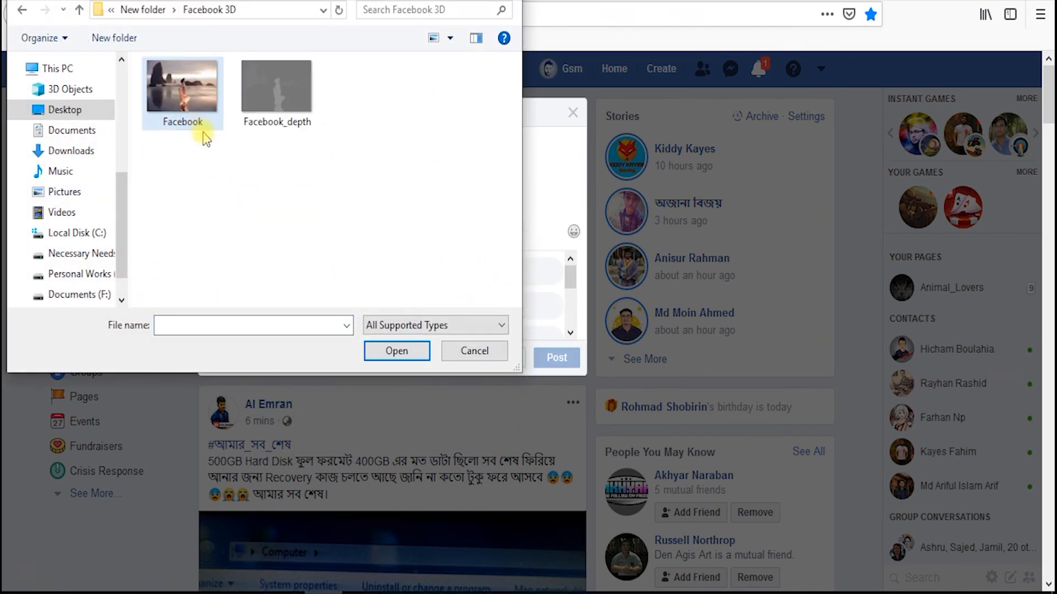
{"action": "left_click_drag", "start_coordinate": [182, 149], "coordinate": [288, 79]}
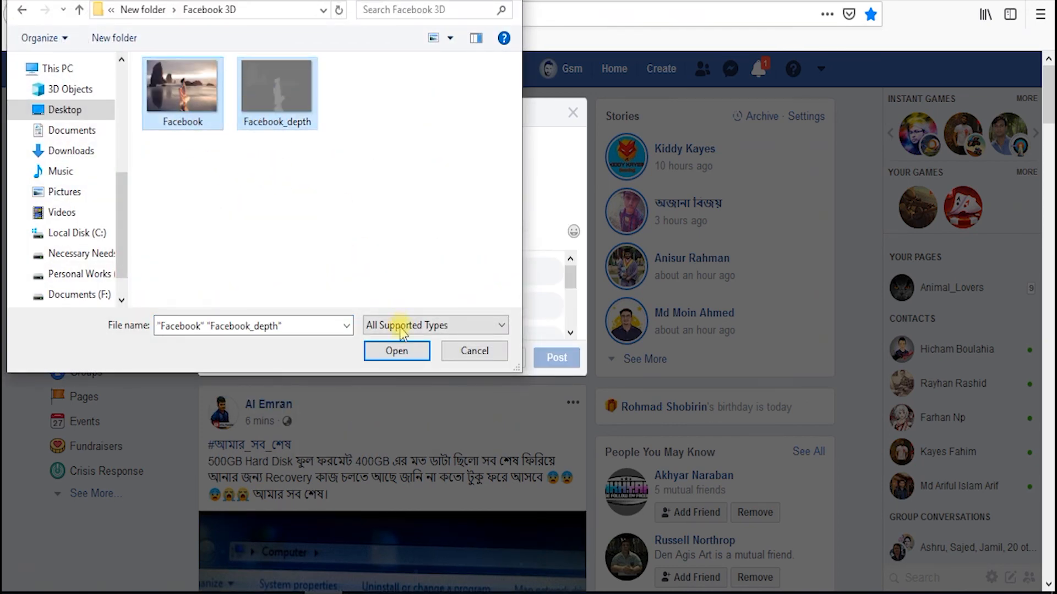
{"action": "left_click", "coordinate": [404, 352]}
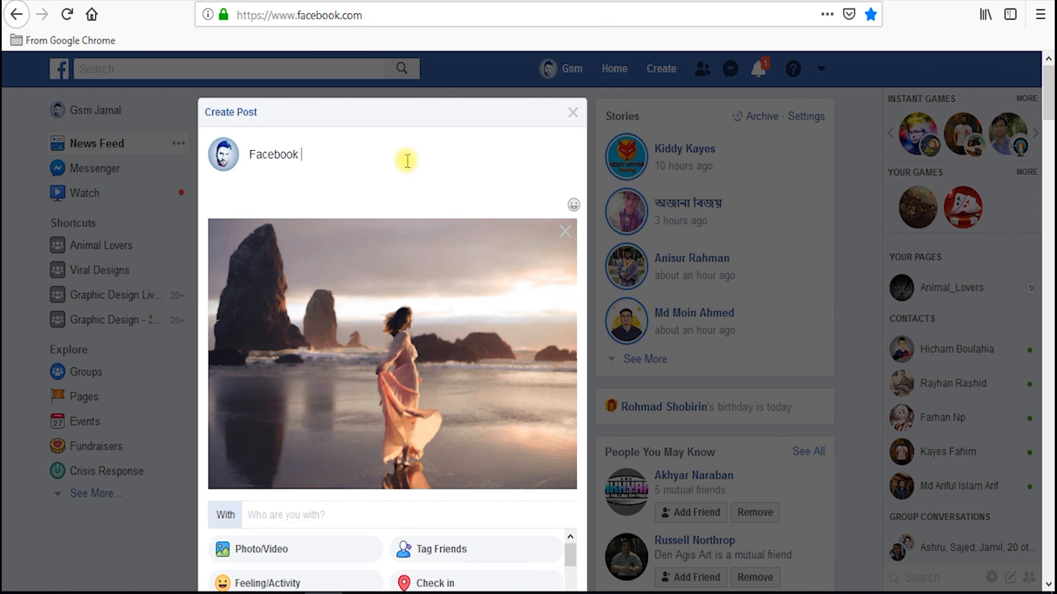
Step: Complete the post's caption so it reads "Facebook 2D To 3D Done"
{"action": "type", "text": "D To 3"}
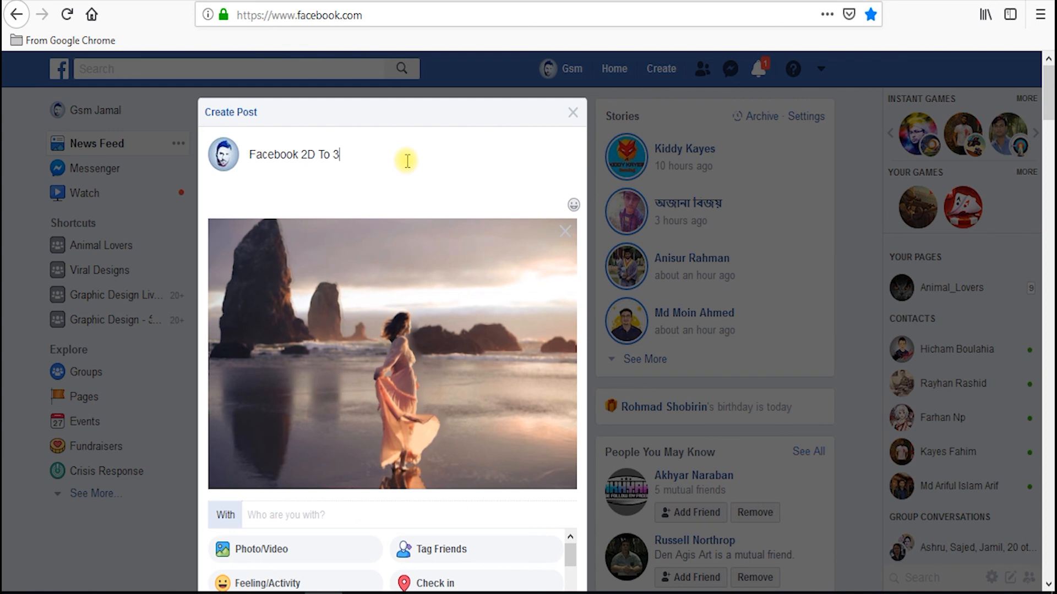
{"action": "type", "text": "D "}
{"action": "type", "text": "Die"}
{"action": "key", "text": "BackSpace"}
{"action": "key", "text": "BackSpace"}
{"action": "type", "text": "one"}
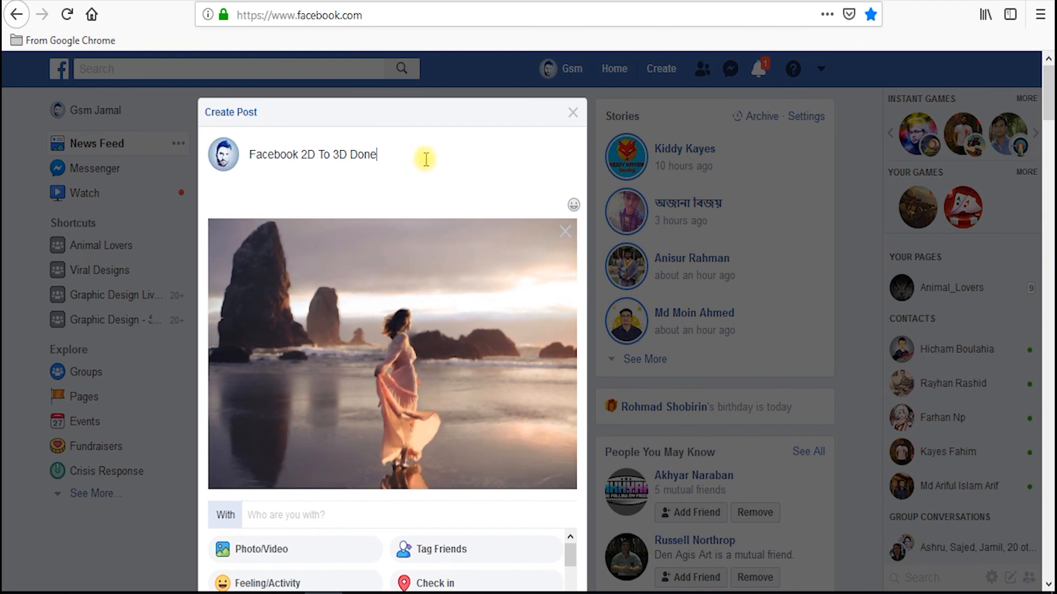
{"action": "scroll", "coordinate": [444, 328], "scroll_direction": "down", "scroll_amount": 8}
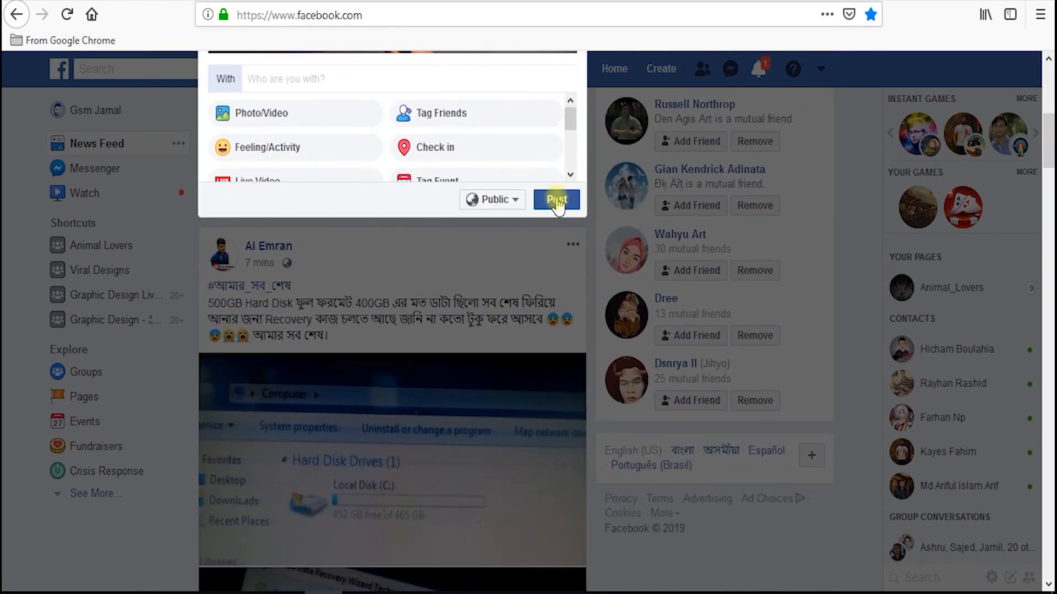